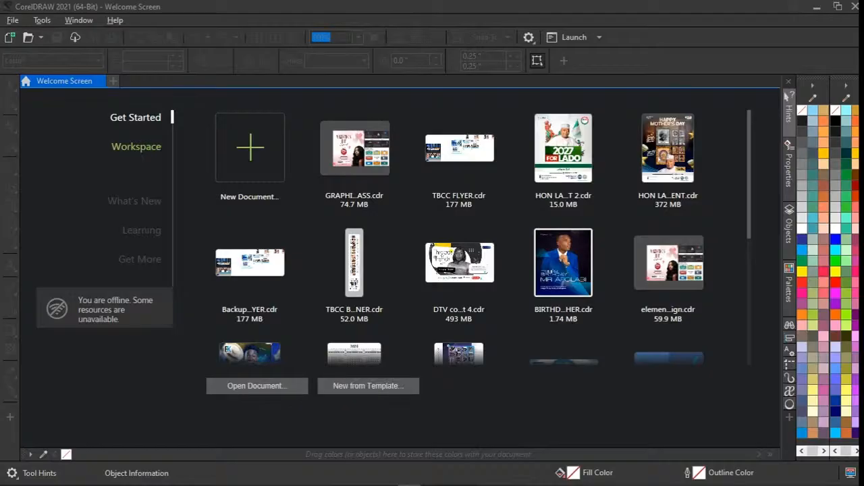
mouse_move(293, 484)
left_click_drag(748, 171, 749, 293)
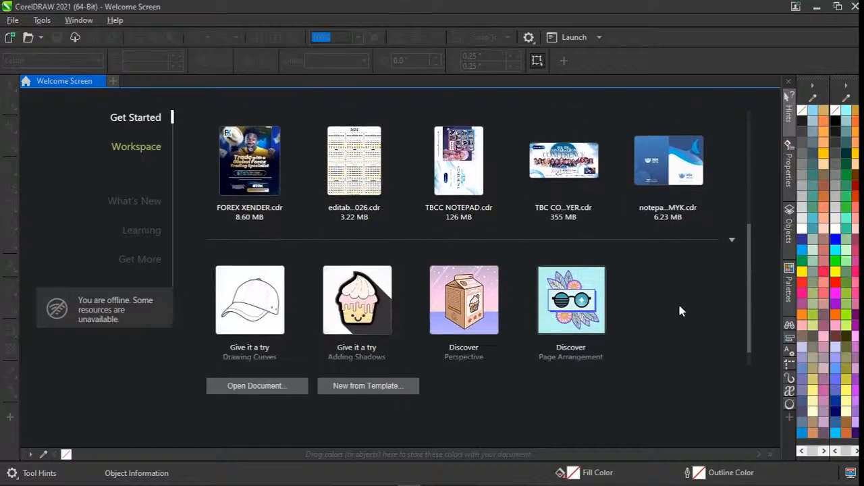
left_click_drag(750, 301, 751, 173)
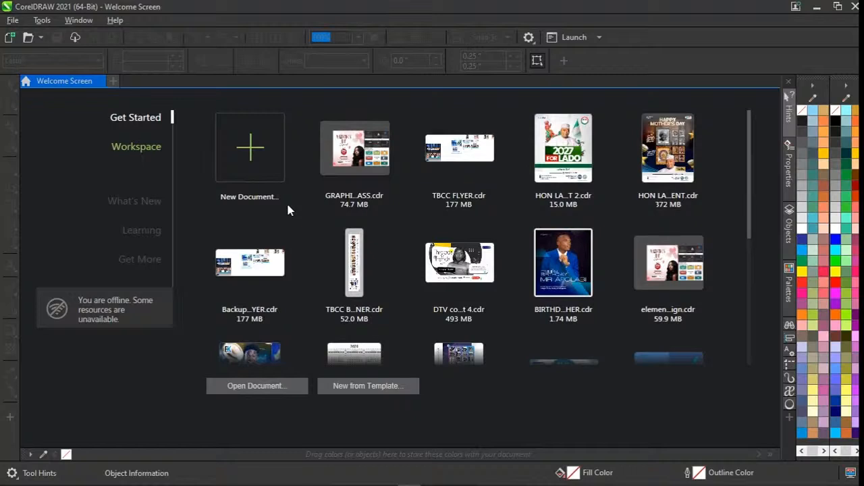
Start a new document and name it FLYER DESIGN.
left_click(250, 167)
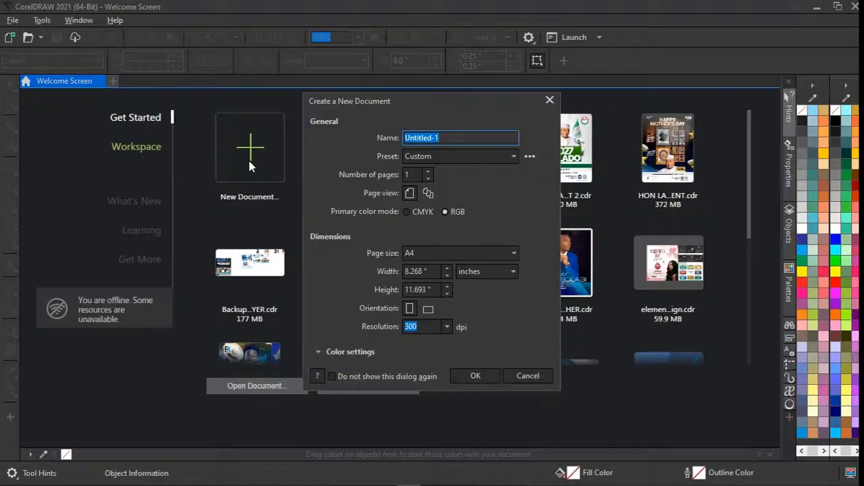
left_click_drag(454, 141, 416, 141)
type("FLYER DESIGN")
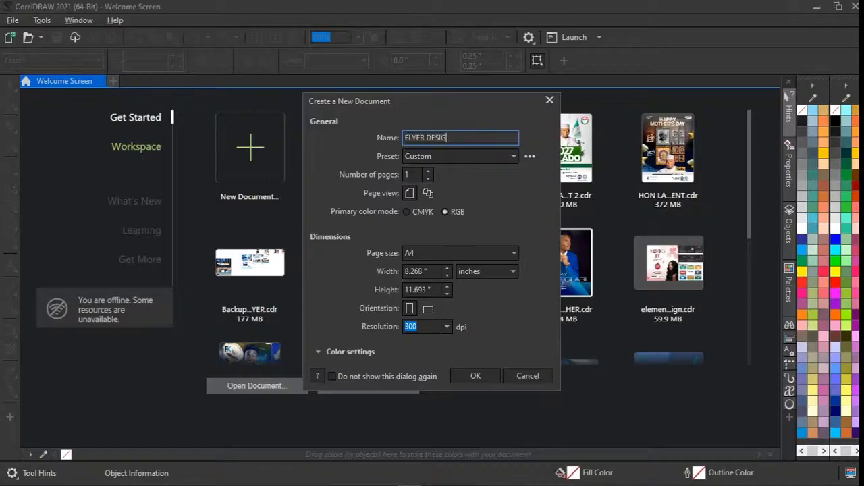
left_click(427, 174)
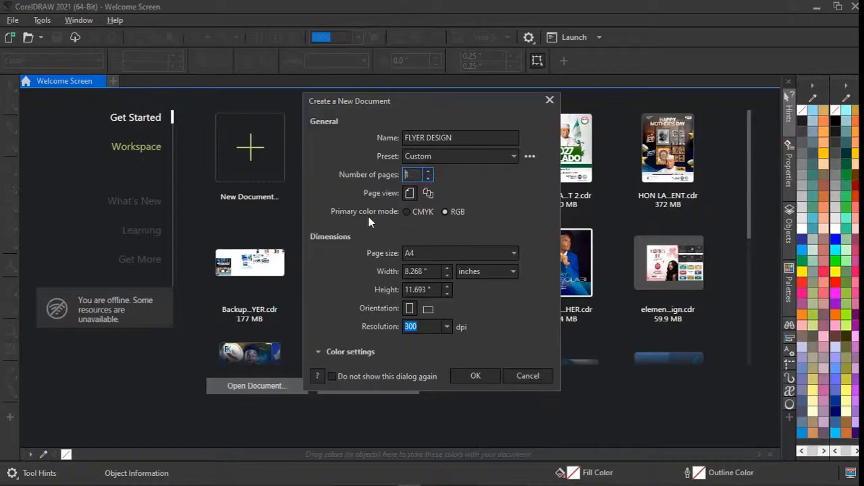
Choose RGB as the primary color mode and an A4 page size with inches as the unit.
left_click(411, 213)
left_click(451, 214)
left_click(427, 254)
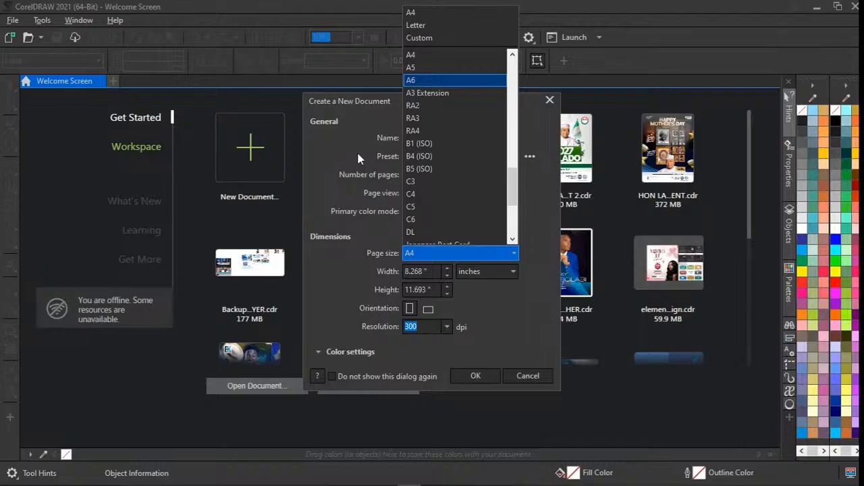
left_click(423, 58)
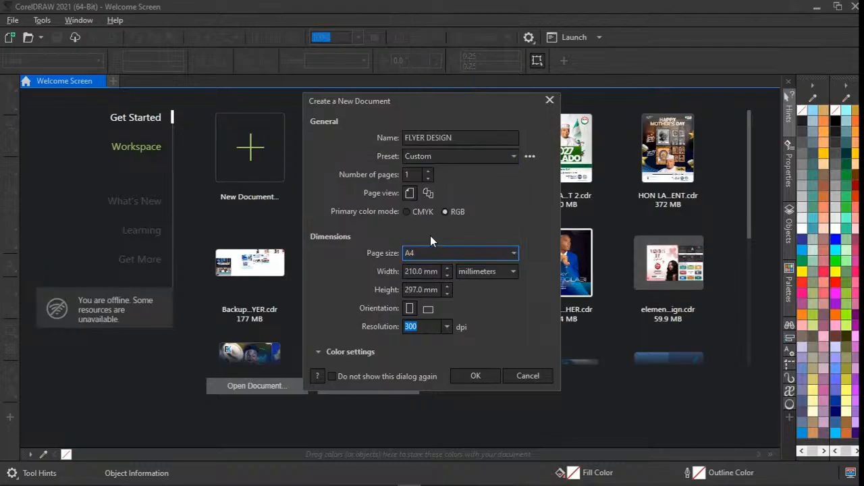
left_click(486, 275)
left_click(473, 285)
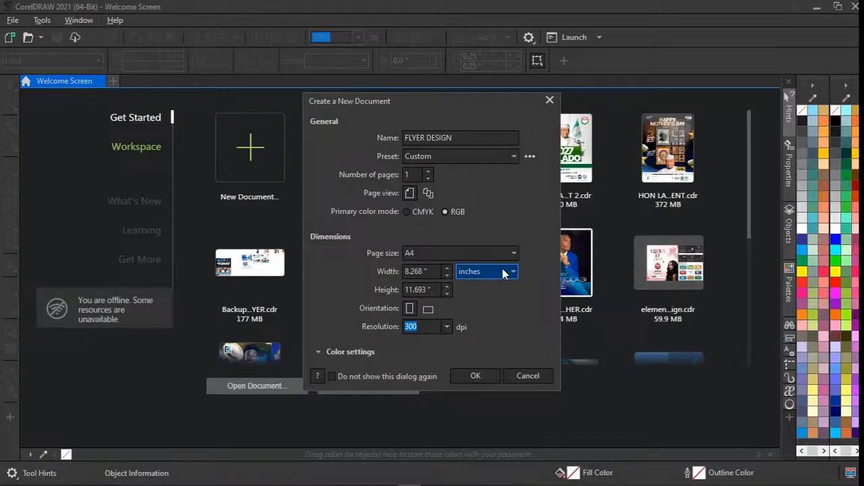
Switch the new document's page units to feet and back to inches.
left_click(504, 273)
left_click(503, 272)
left_click(503, 273)
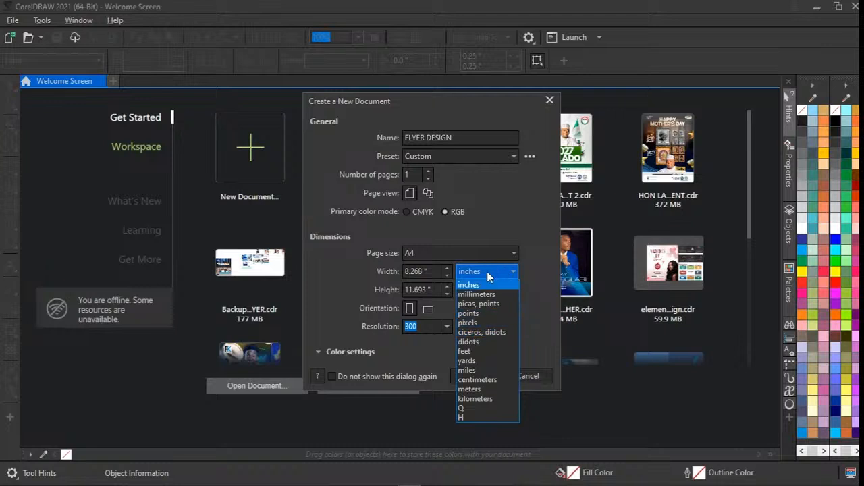
left_click(464, 351)
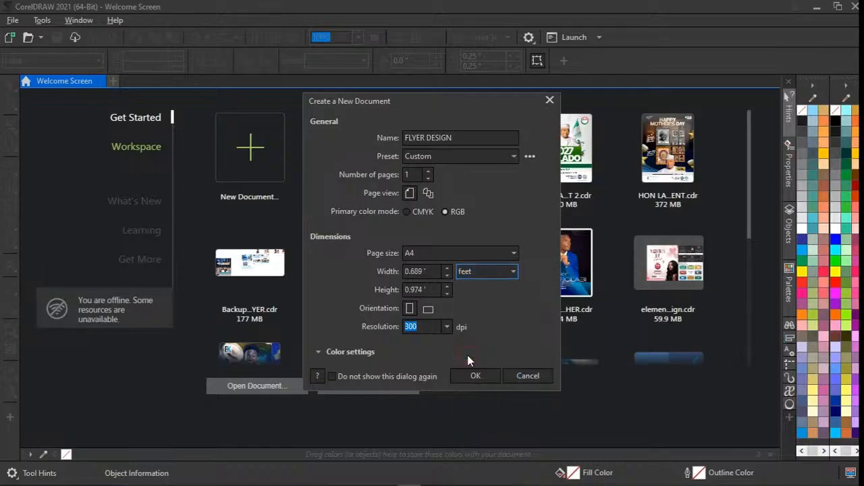
left_click(473, 271)
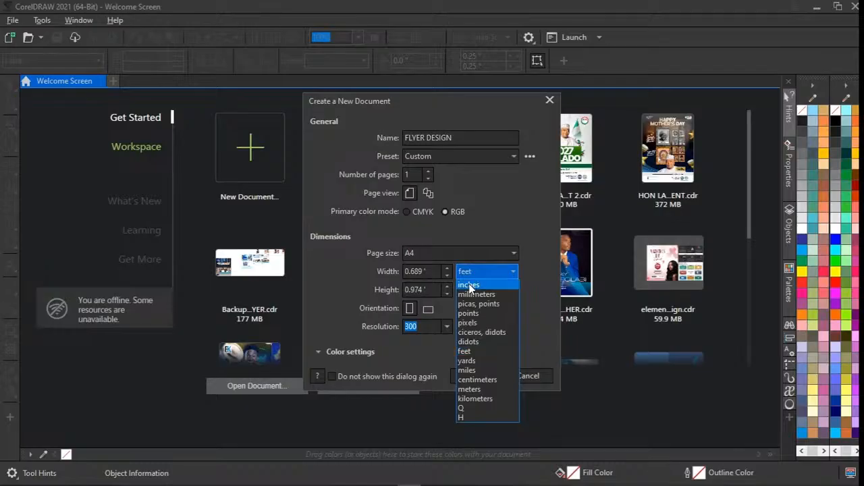
left_click(469, 284)
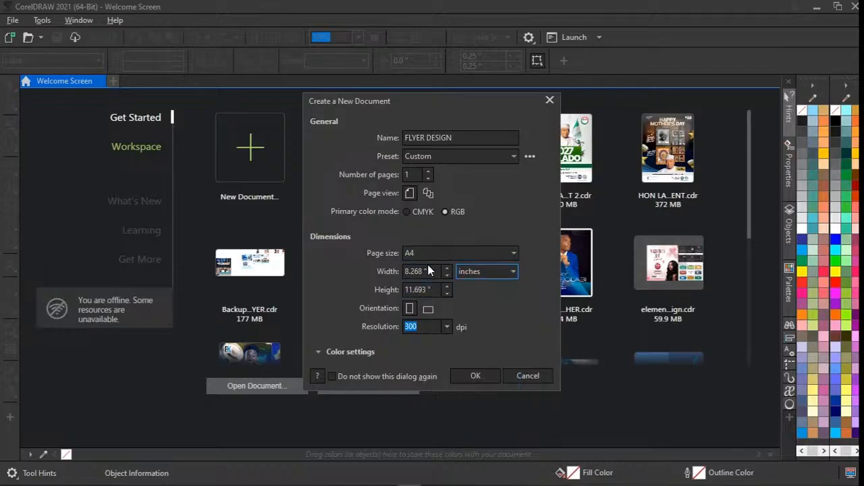
Try the landscape orientation, return to portrait, and create the document.
left_click(426, 310)
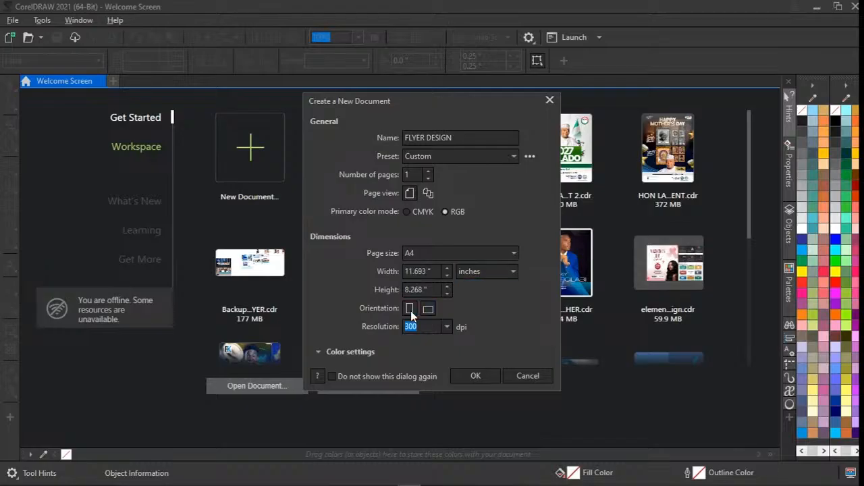
left_click(410, 310)
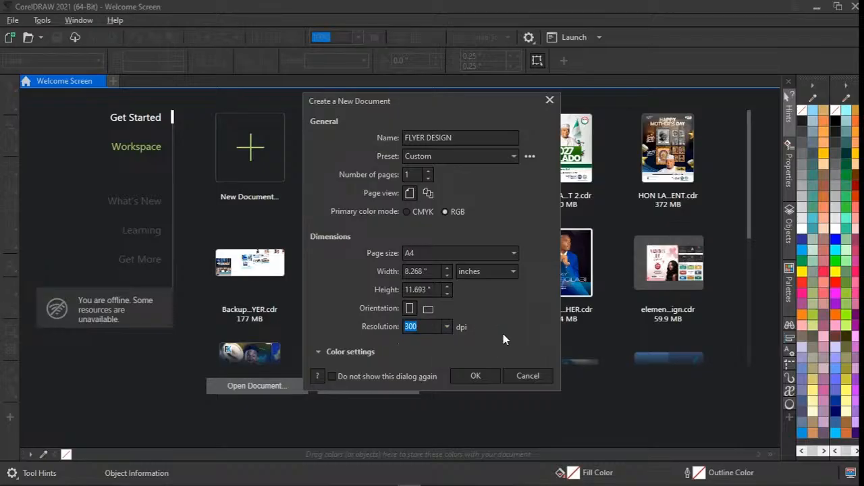
left_click(476, 376)
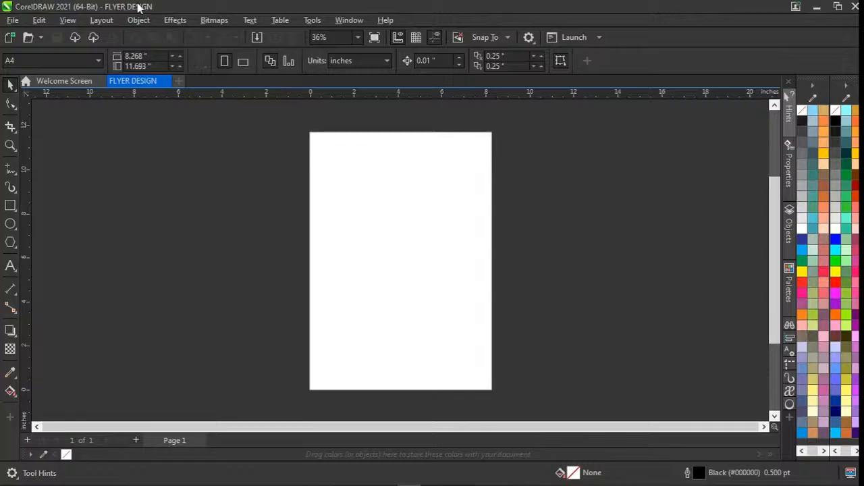
left_click(12, 21)
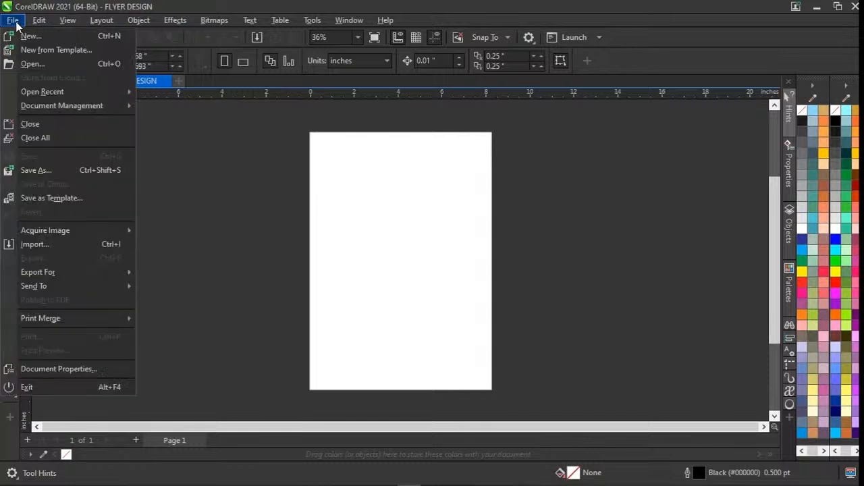
left_click(388, 21)
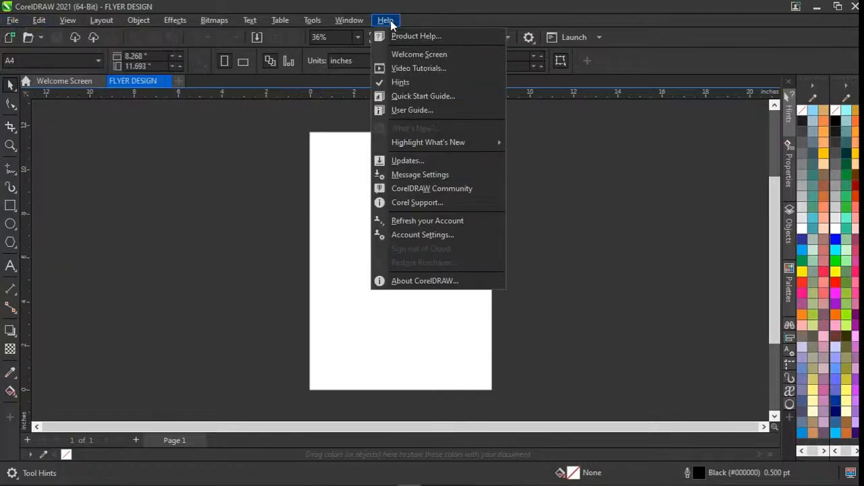
mouse_move(312, 24)
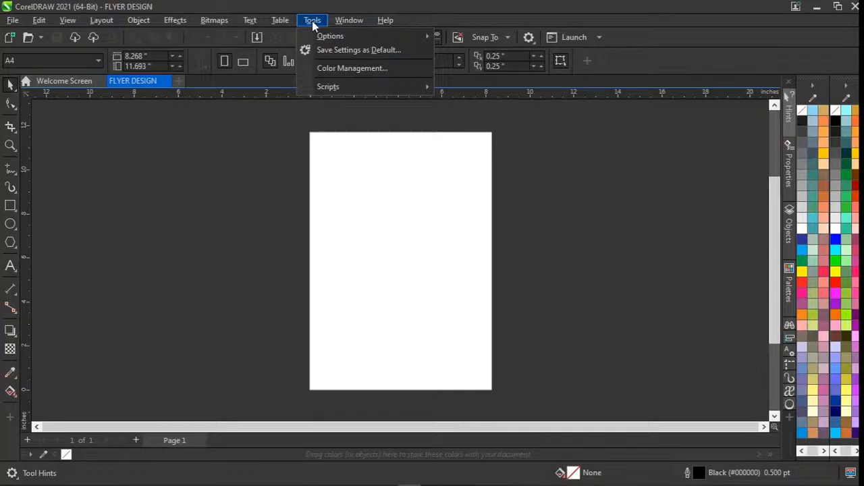
mouse_move(251, 24)
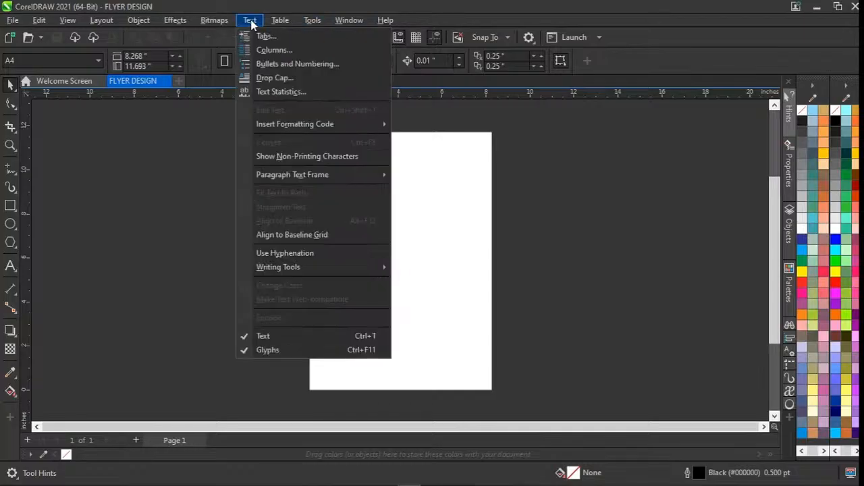
mouse_move(181, 25)
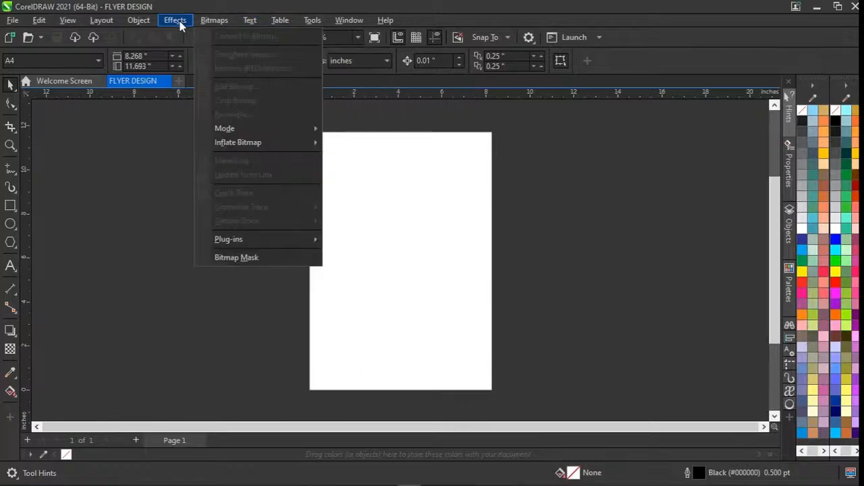
mouse_move(124, 25)
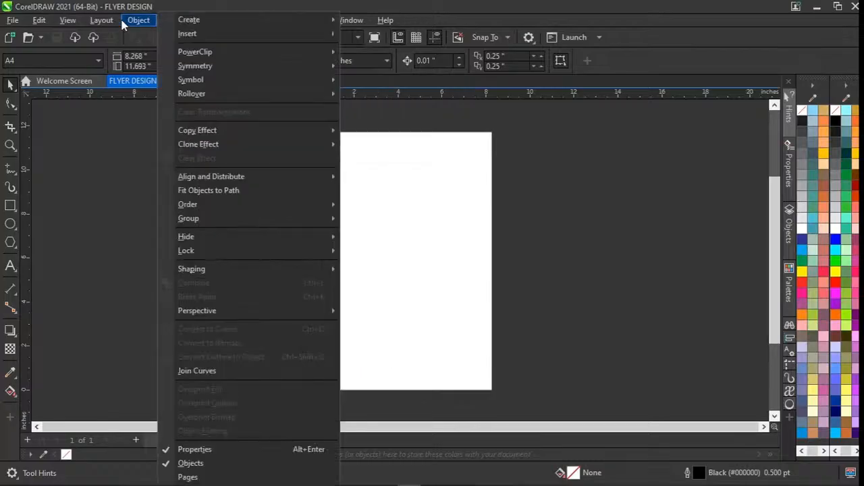
mouse_move(38, 23)
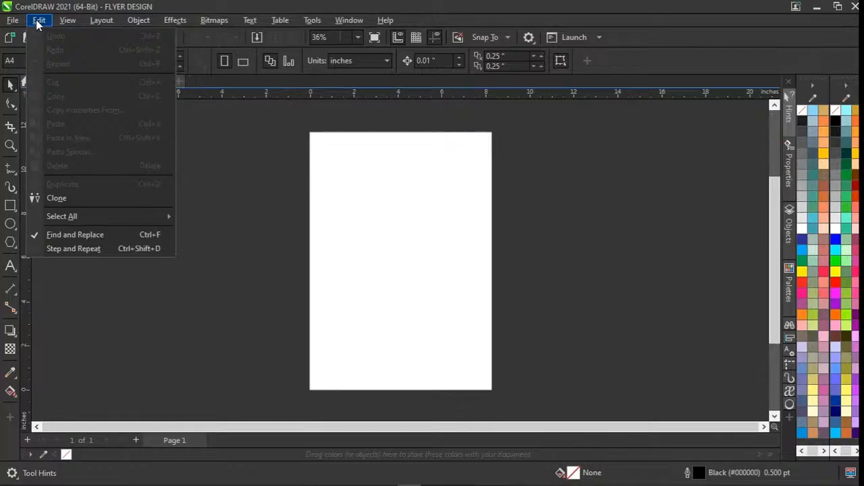
mouse_move(13, 20)
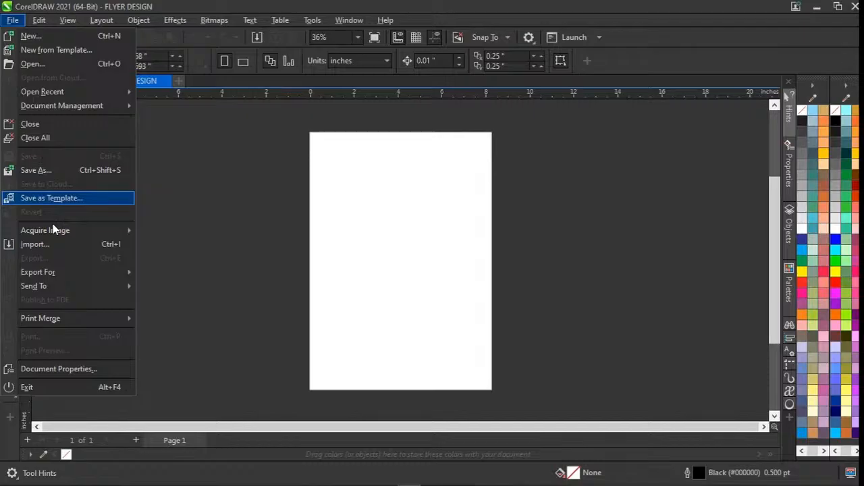
mouse_move(47, 288)
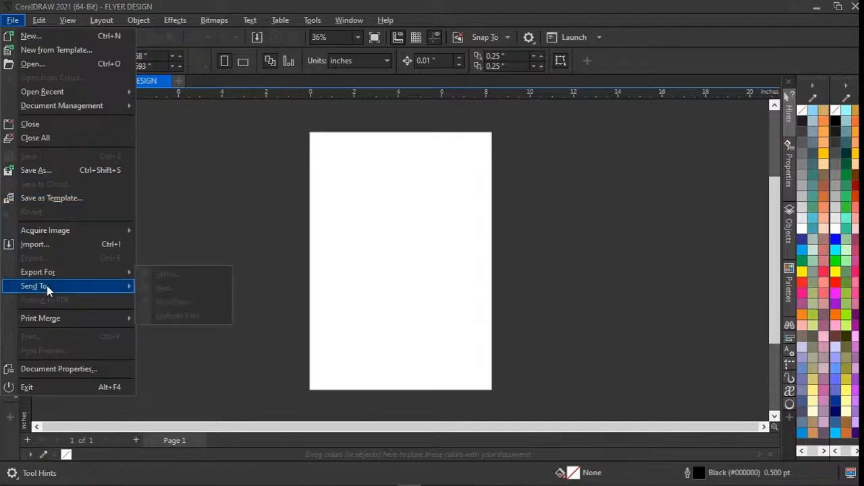
left_click(175, 215)
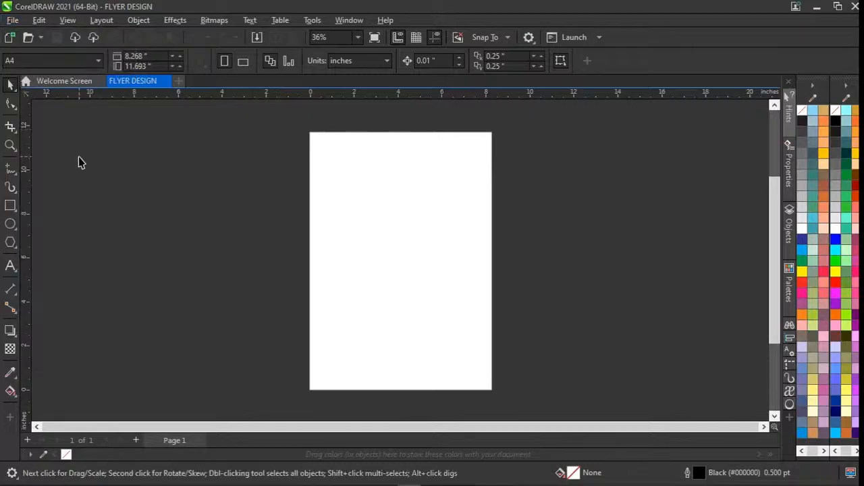
left_click(38, 21)
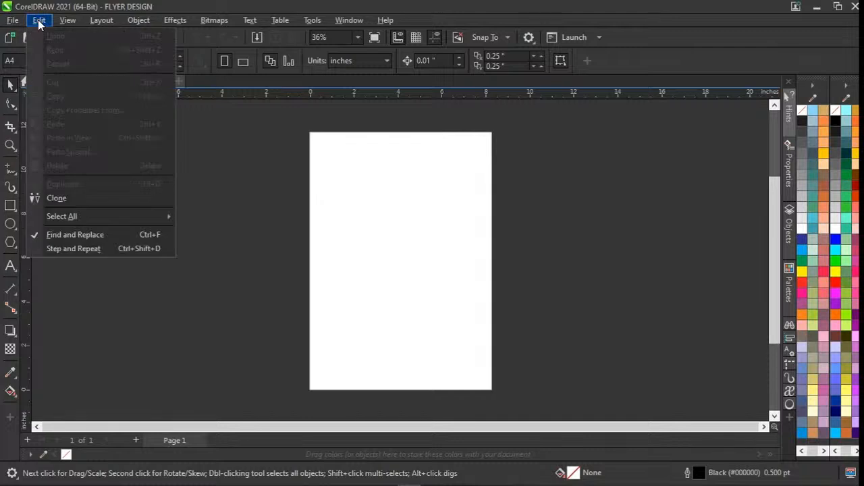
mouse_move(66, 20)
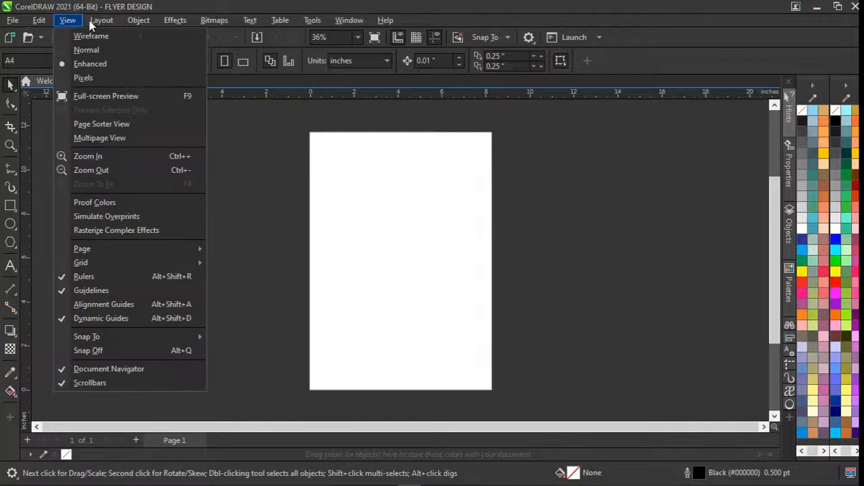
left_click(70, 20)
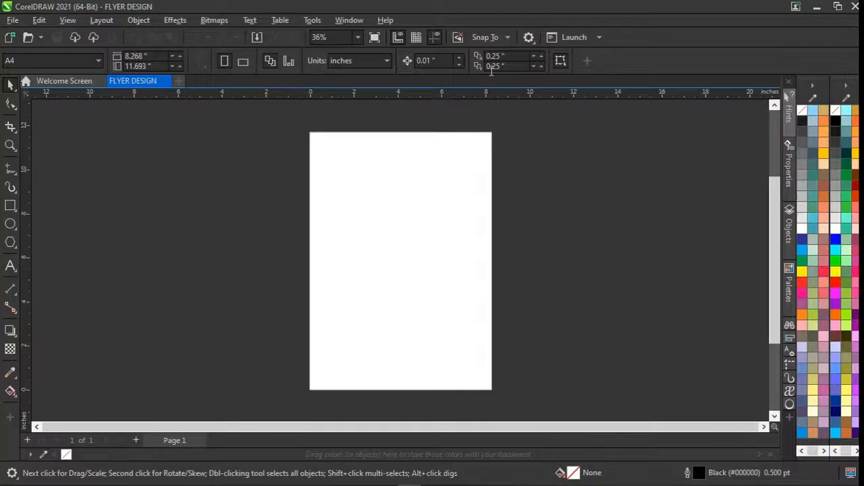
left_click(359, 66)
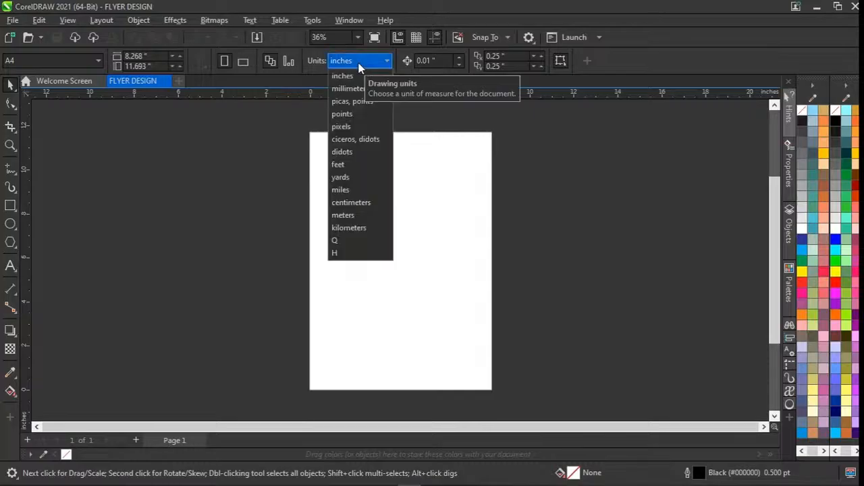
left_click(359, 67)
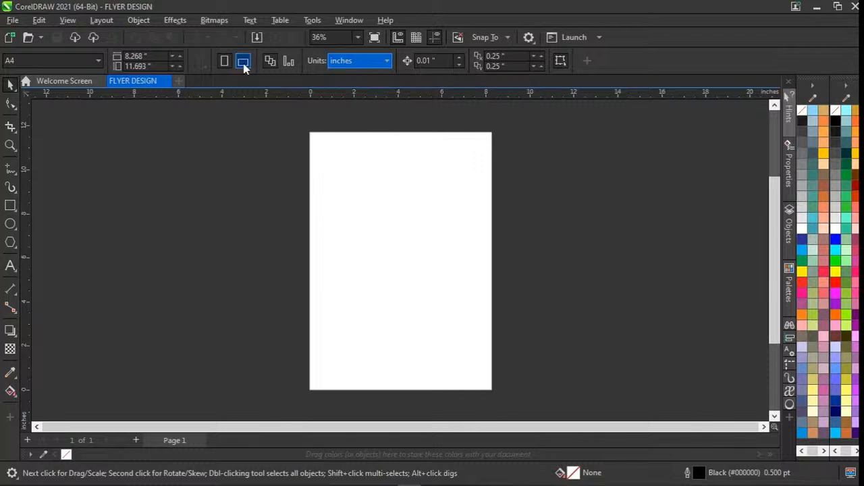
Switch the open page to landscape orientation and back to portrait.
left_click(243, 63)
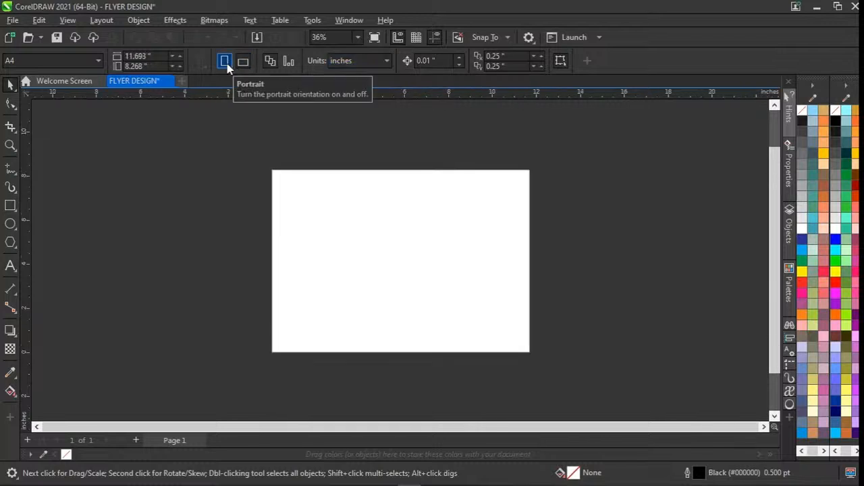
left_click(225, 62)
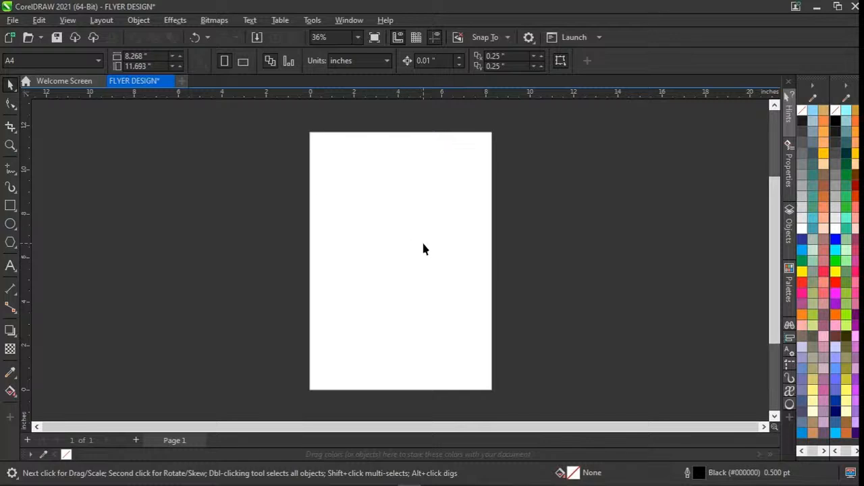
key("F6")
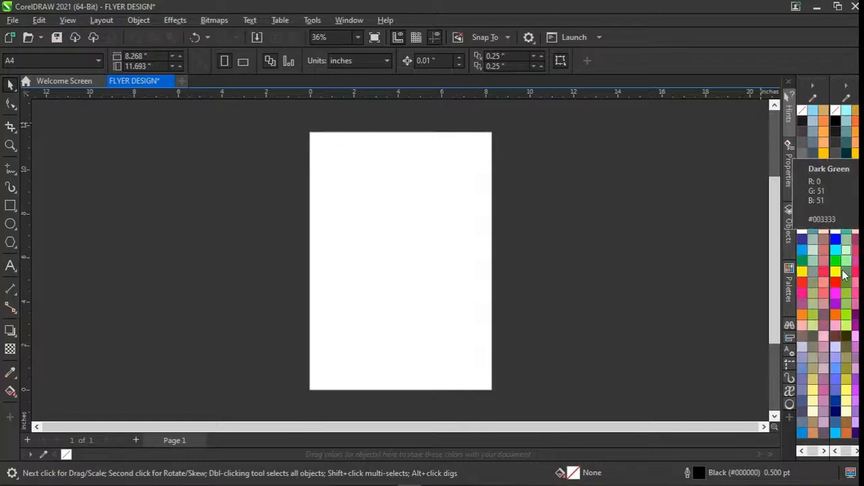
left_click(671, 317)
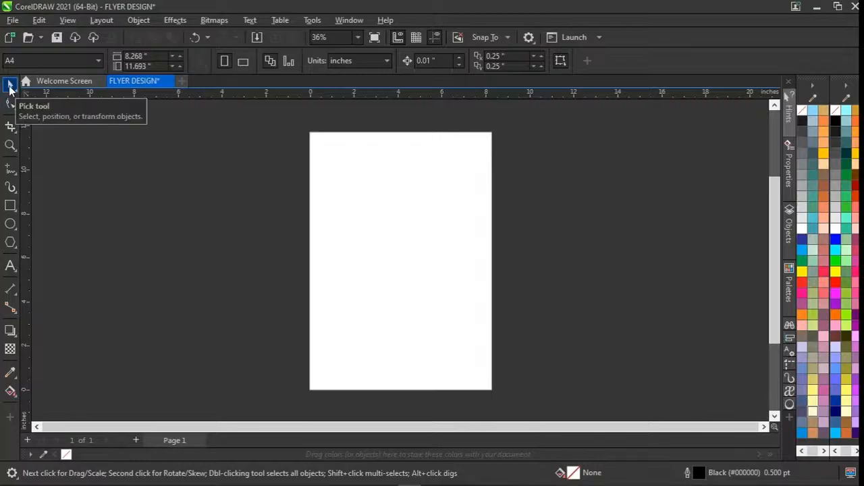
left_click(12, 395)
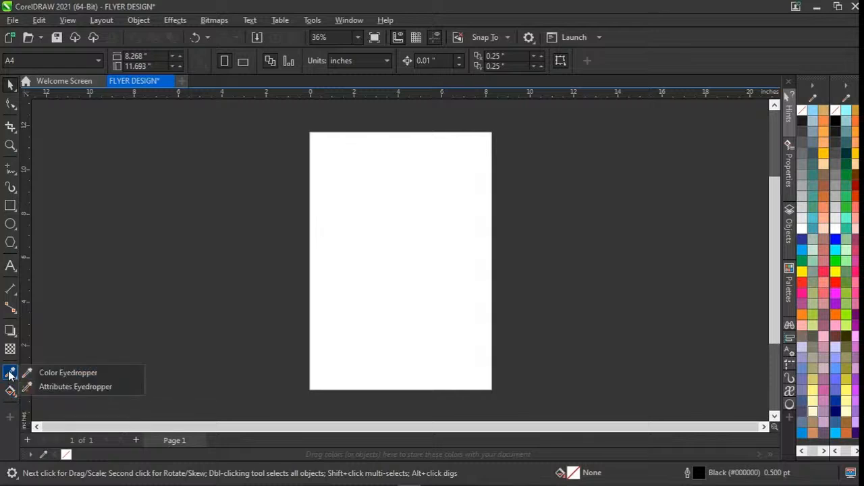
Examine the toolbox tools and their variants, including the eyedropper, text, ellipse, rectangle, artistic media, curve and shape tools.
mouse_move(11, 331)
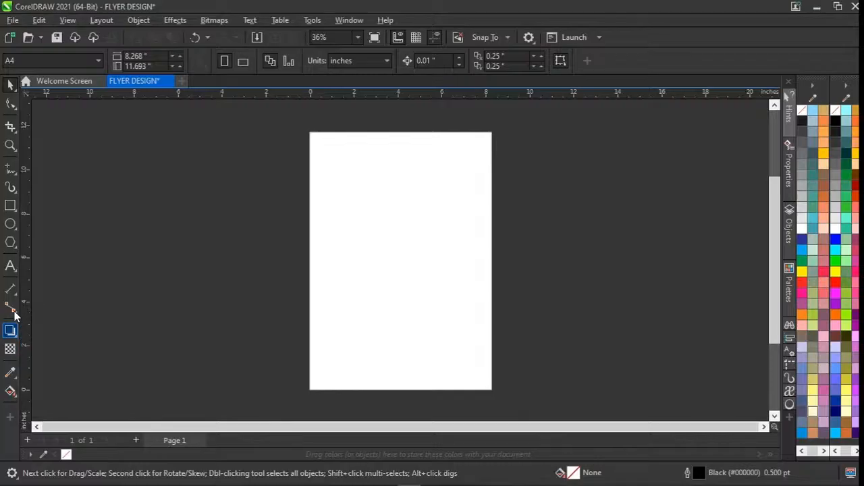
mouse_move(13, 272)
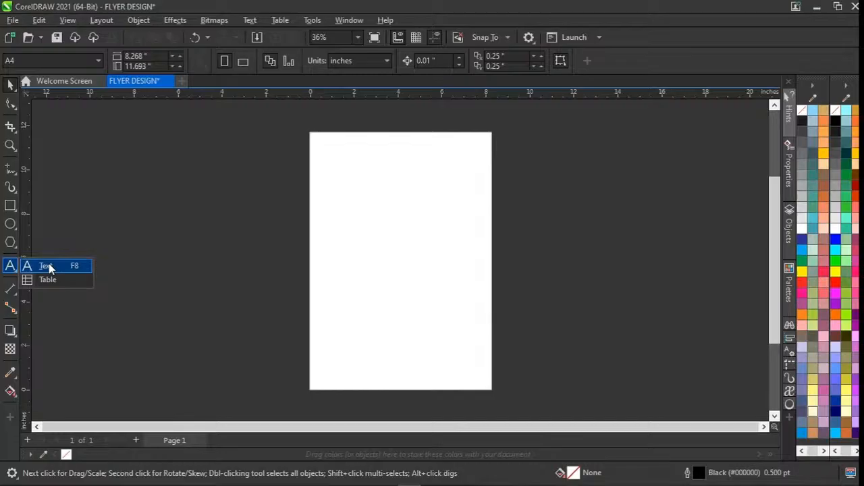
mouse_move(10, 242)
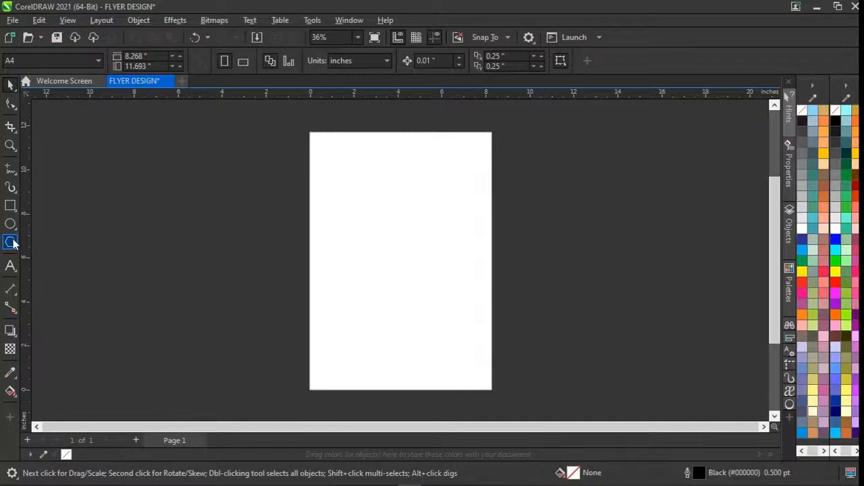
mouse_move(11, 225)
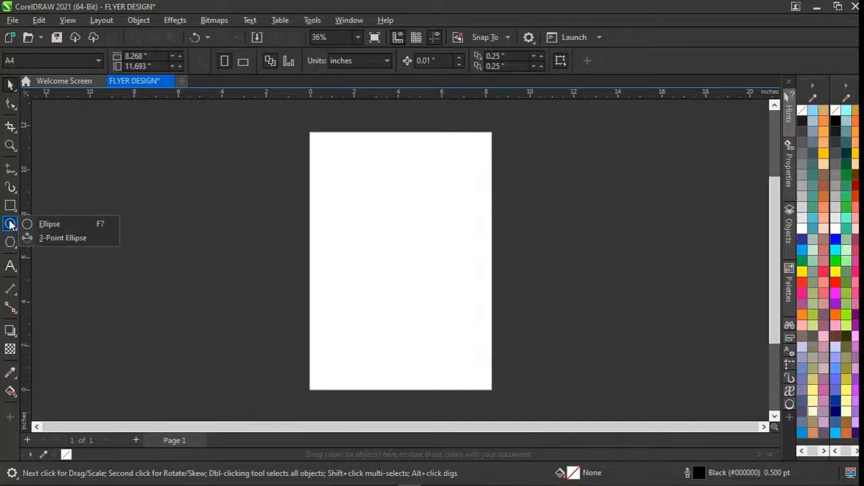
mouse_move(10, 208)
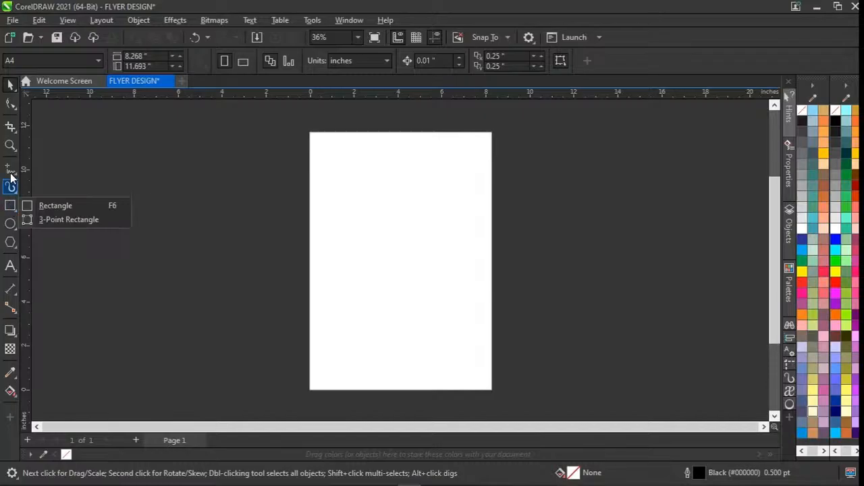
mouse_move(8, 192)
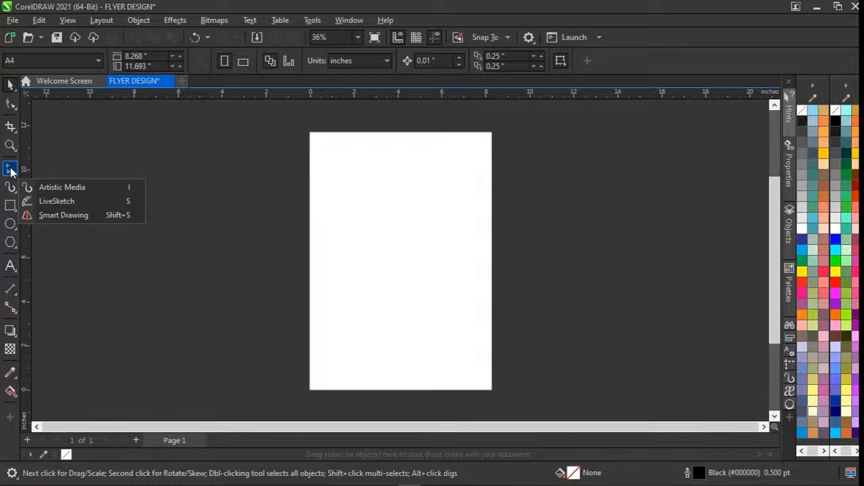
left_click(10, 171)
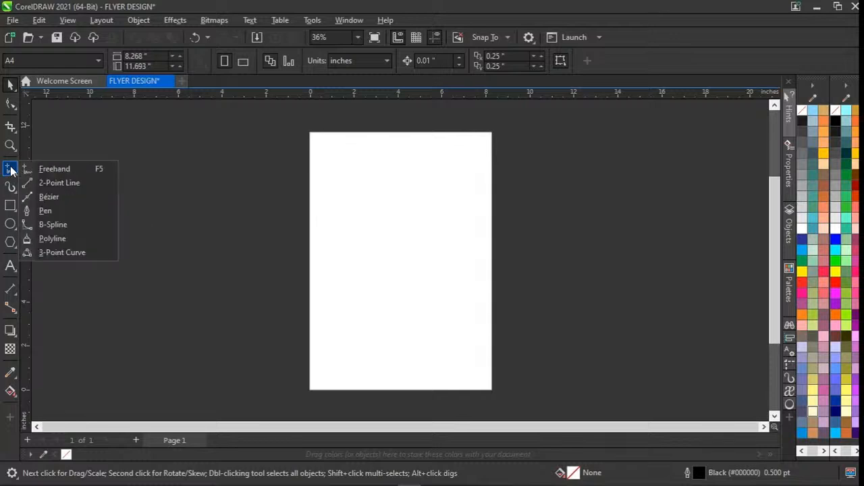
left_click(11, 103)
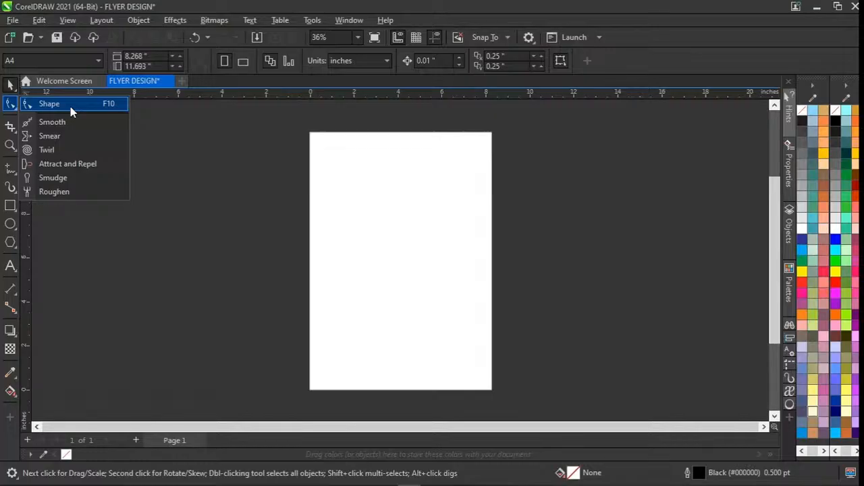
left_click(9, 89)
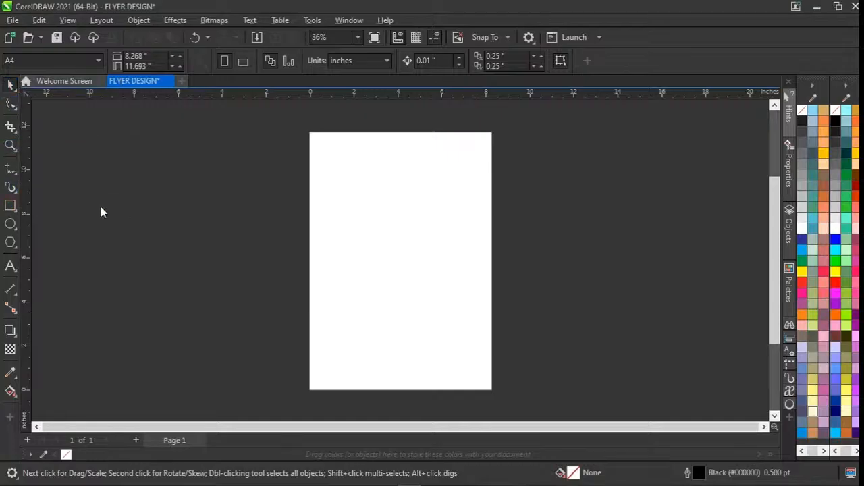
Draw a square about 5.485 inches wide and center it on the page.
key("F6")
left_click_drag(169, 203, 290, 312)
key("space")
key("p")
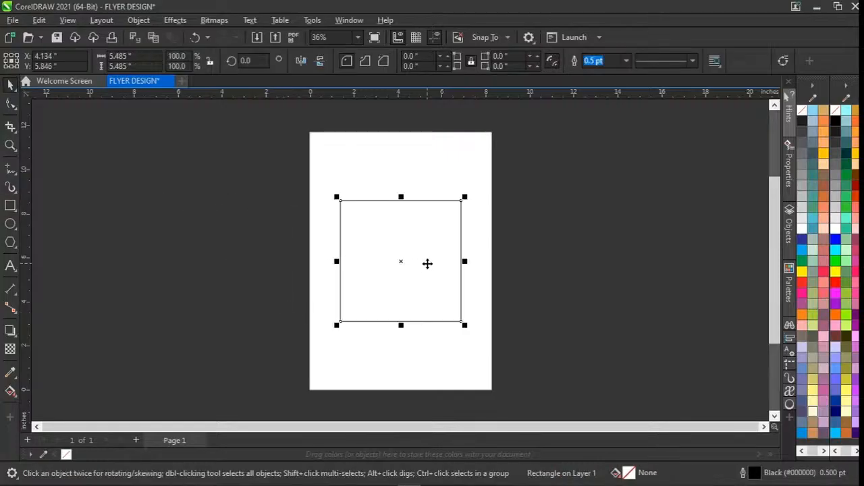
left_click(177, 214)
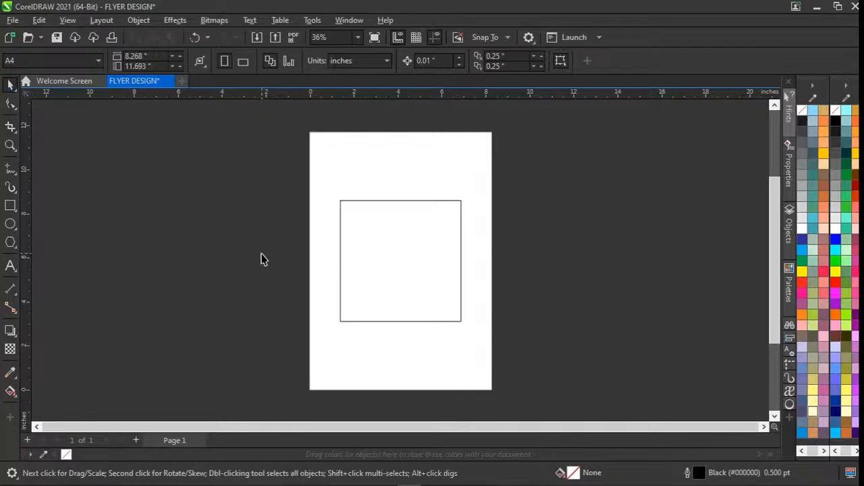
Shift the square slightly on the page and rotate it freehand to about 359.65 degrees.
left_click(401, 251)
mouse_move(401, 257)
left_mouse_down()
mouse_move(474, 265)
mouse_move(318, 267)
mouse_move(404, 189)
mouse_move(409, 308)
mouse_move(408, 220)
mouse_move(431, 297)
mouse_move(434, 264)
mouse_move(407, 268)
mouse_move(405, 277)
mouse_move(404, 254)
left_mouse_up()
left_click(403, 253)
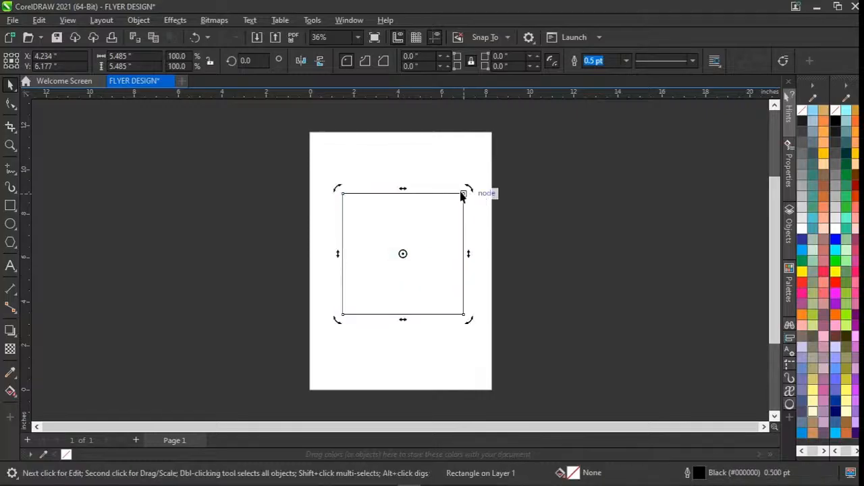
left_click_drag(472, 191, 427, 230)
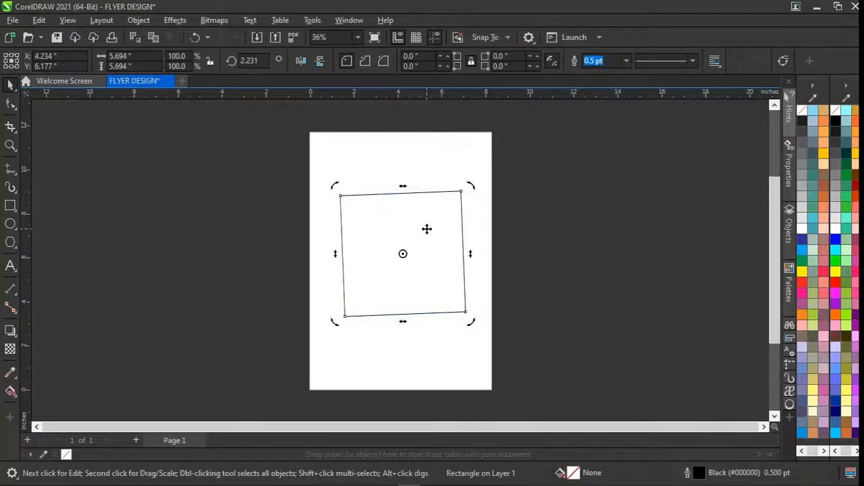
left_click_drag(472, 187, 445, 218)
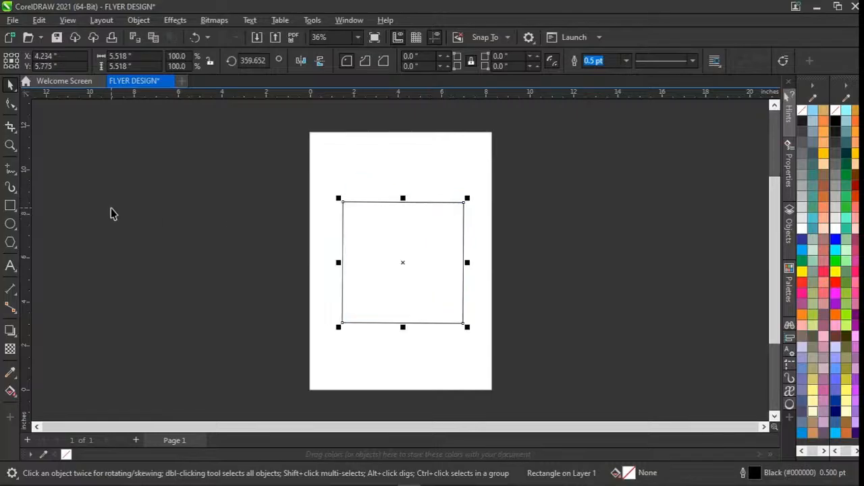
Add the text GHFHFHFH, place it in the middle of the square, and fill the square with blue (#0000FF).
left_click(10, 265)
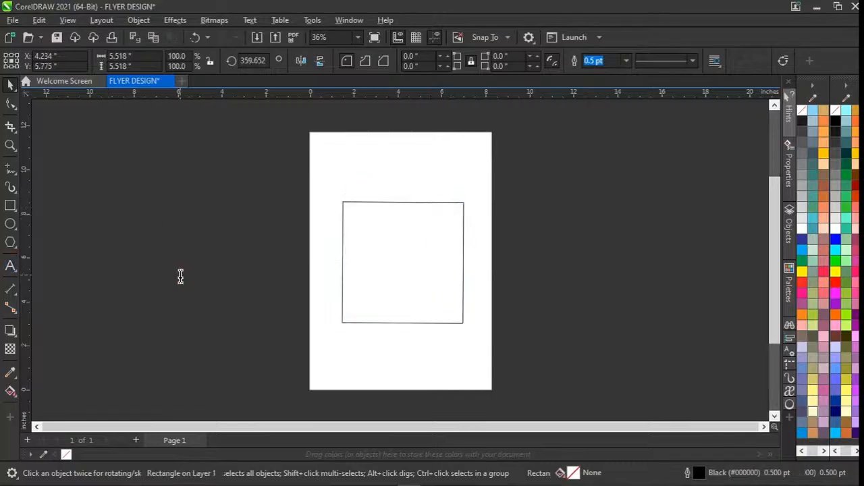
type("GHFHGHFH")
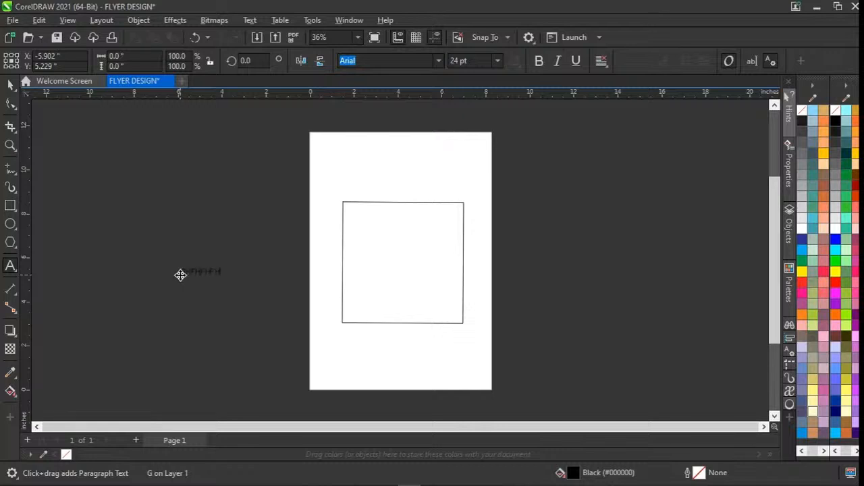
key("ctrl+space")
left_click_drag(180, 275, 403, 262)
left_click(399, 316)
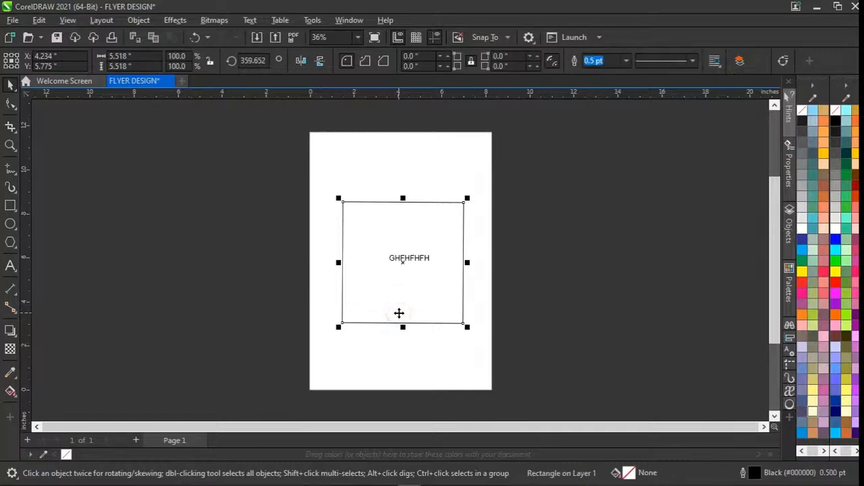
left_click(836, 241)
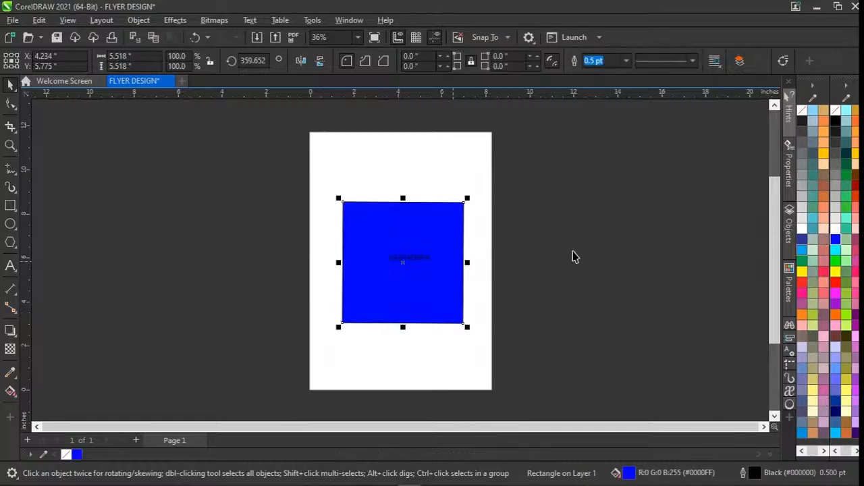
Delete the blue square together with the text on it.
left_click(532, 253)
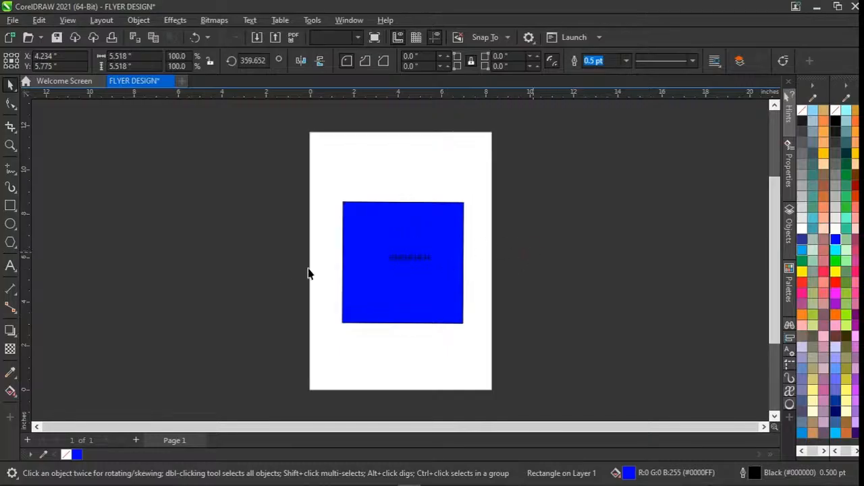
left_click_drag(290, 183, 508, 355)
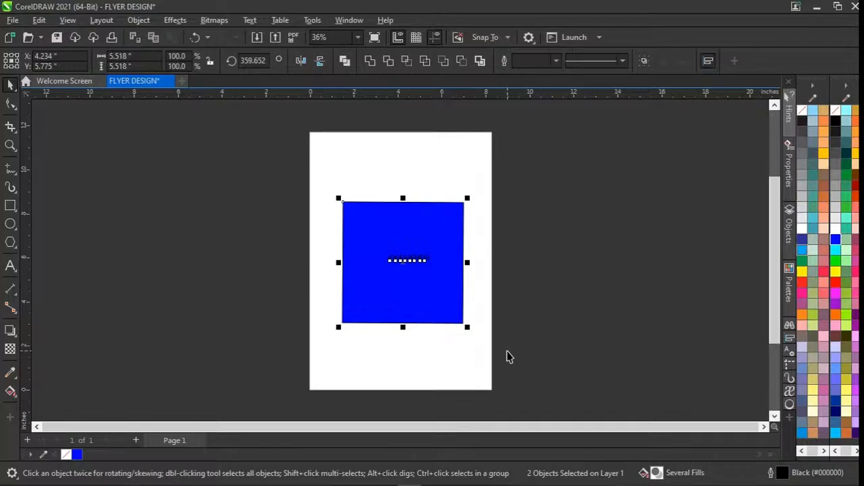
key("Delete")
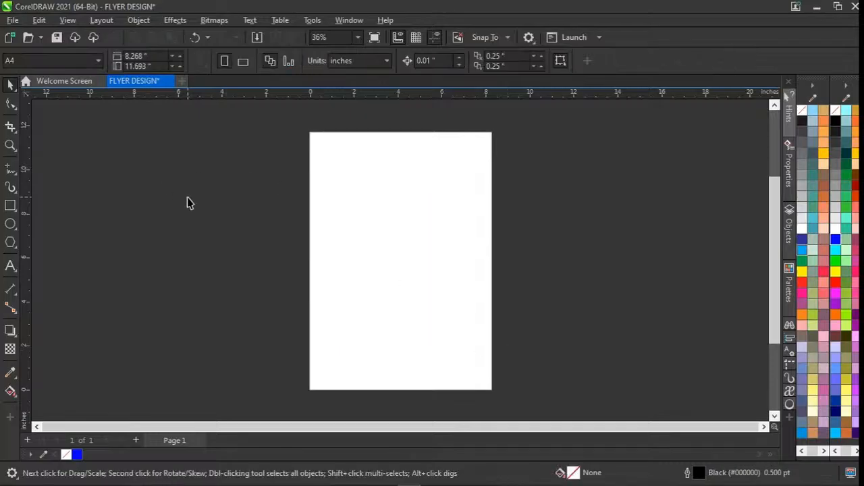
Open the GRAPHIC DESIGN CLASS.cdr document and bring up the Beauty Perfume flyer on page 6.
left_click(64, 81)
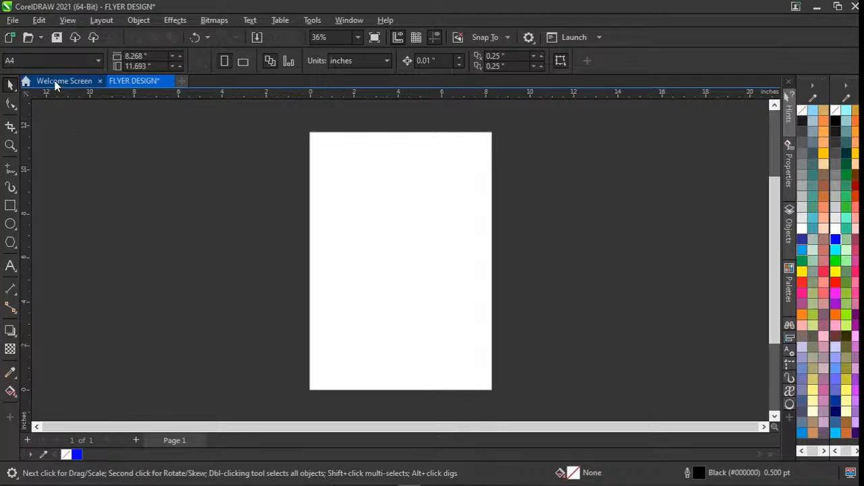
left_click(349, 171)
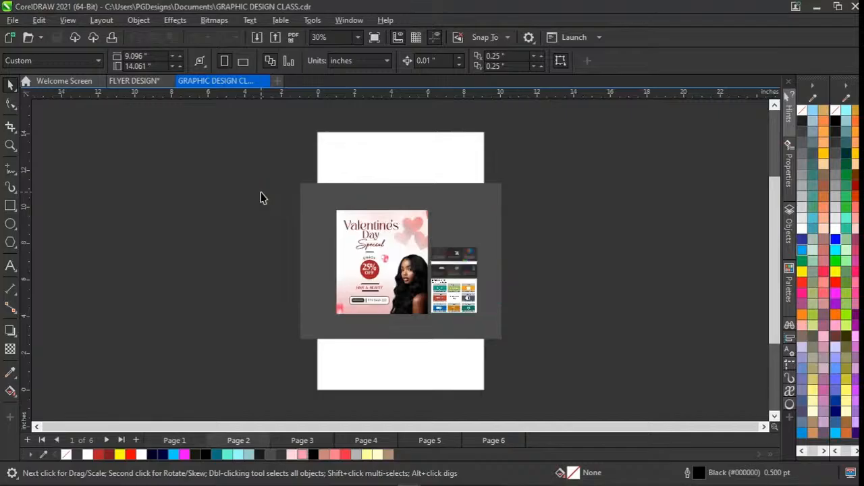
key("Page_Down")
key("Page_Down")
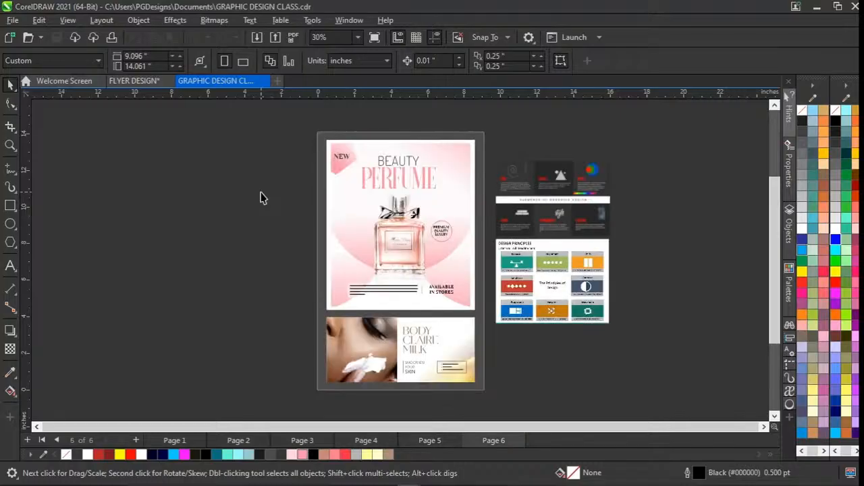
key("z")
left_click_drag(312, 128, 487, 318)
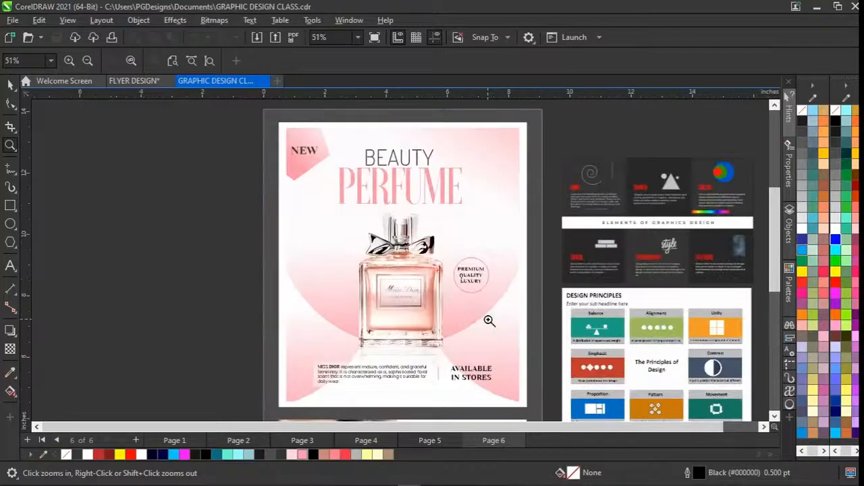
key("space")
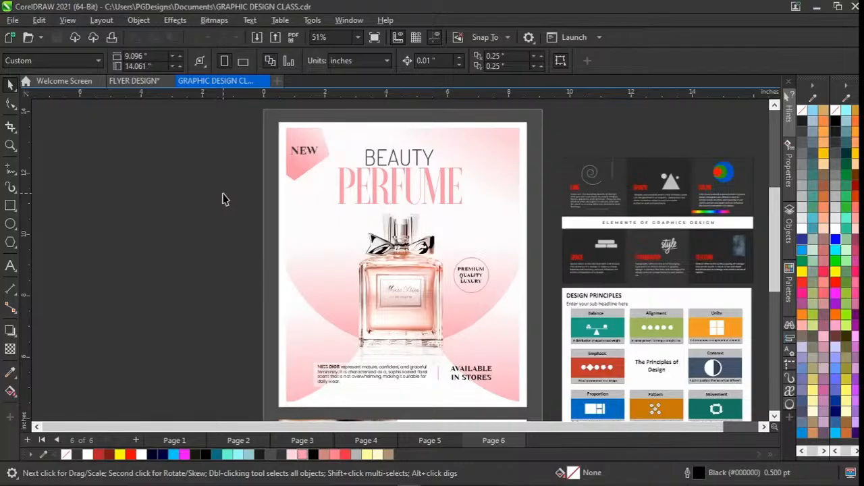
Examine how the perfume flyer is built by selecting its background frame, the NEW text and the pink badge shape behind it.
left_click(323, 263)
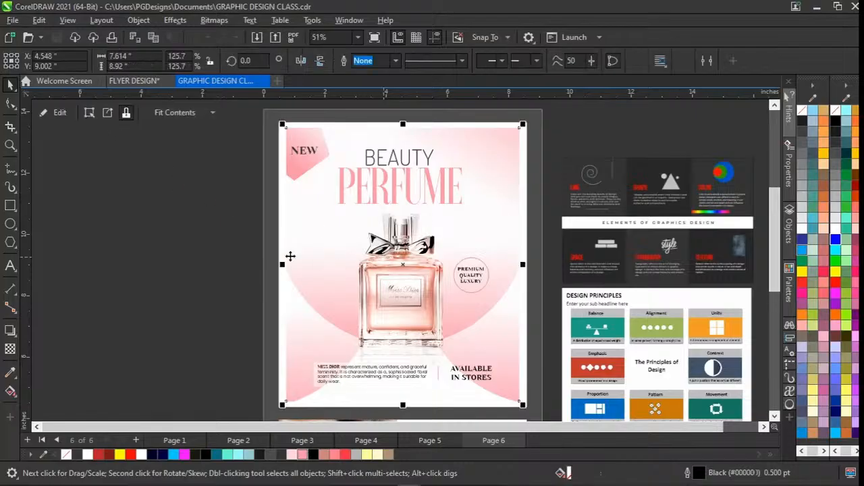
left_click(162, 175)
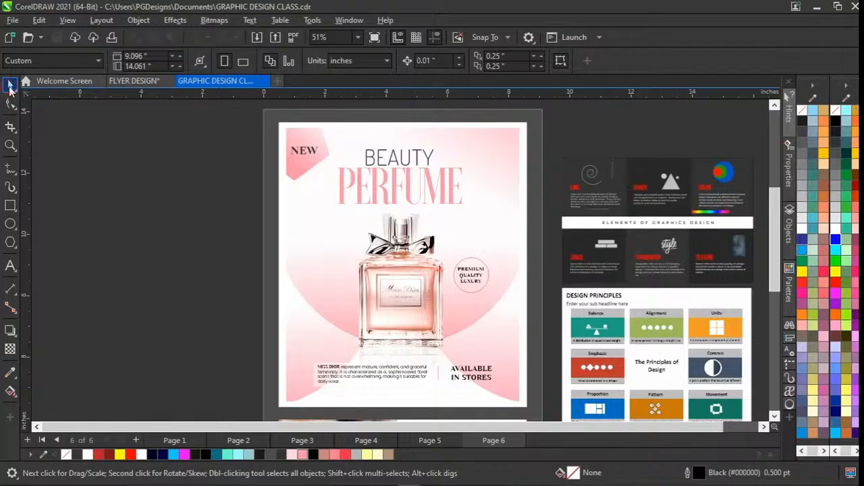
left_click(305, 153)
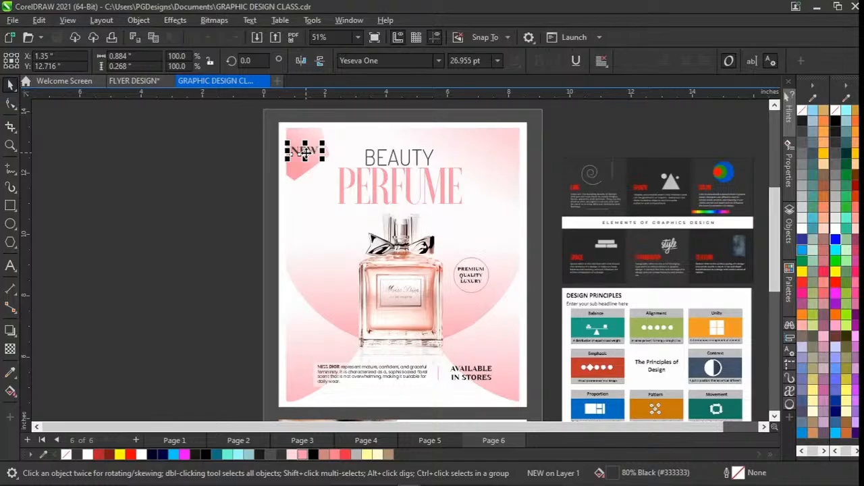
scroll(306, 153, "down", 1)
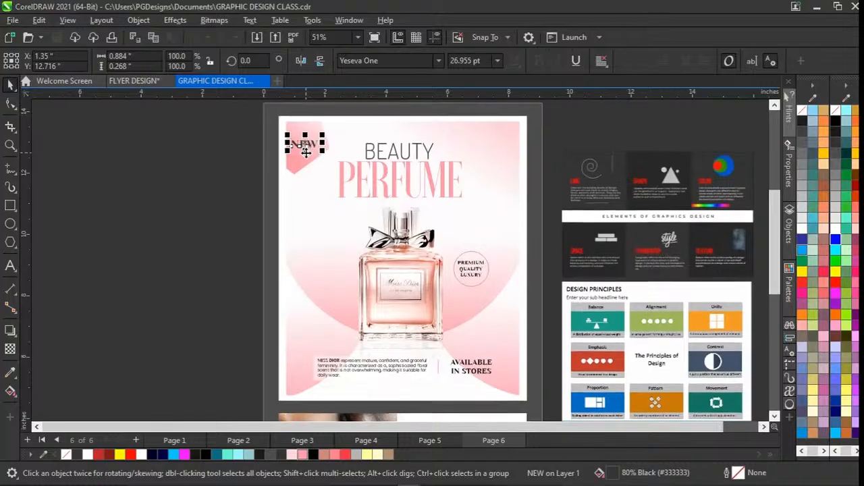
scroll(306, 152, "right", 1)
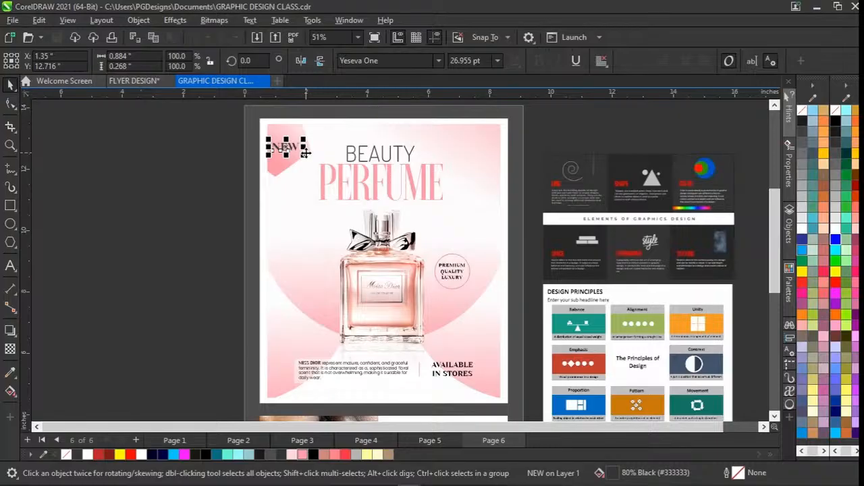
left_click(236, 177)
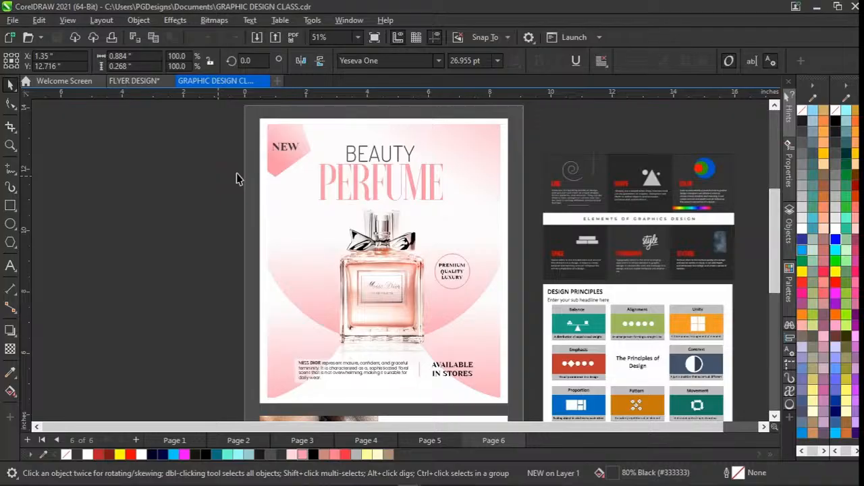
left_click(285, 147)
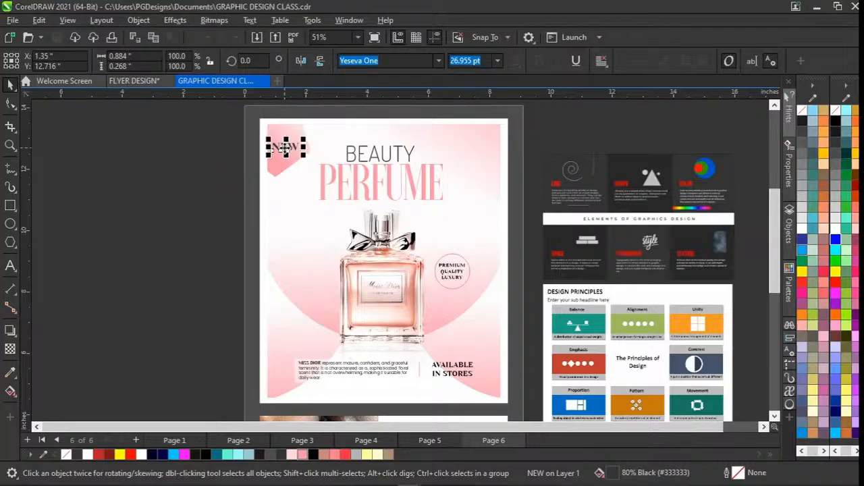
left_click(223, 177)
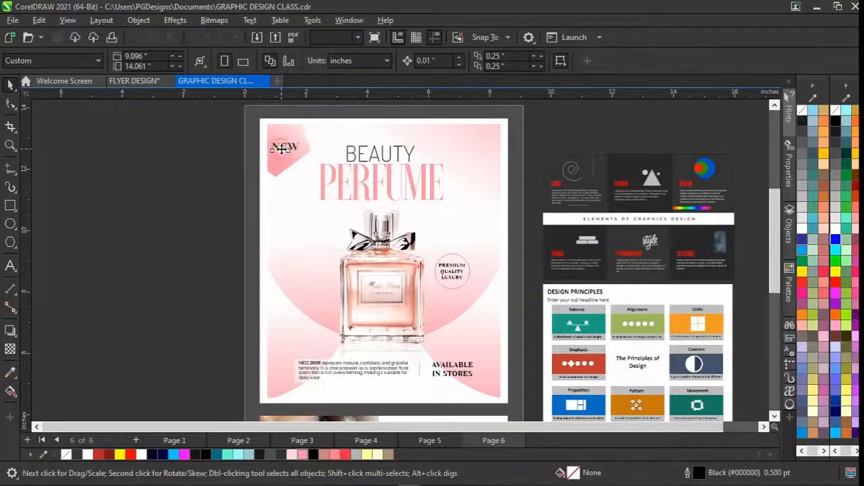
left_click(283, 149)
left_click(278, 165)
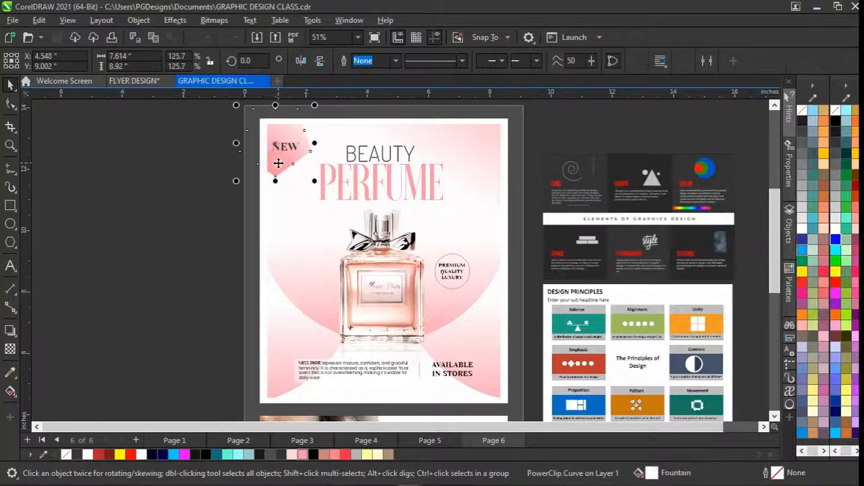
Draw a five-sided polygon about 2.0 by 1.9 inches beside the flyer and move it onto the flyer's left edge.
left_click(279, 163, "ctrl")
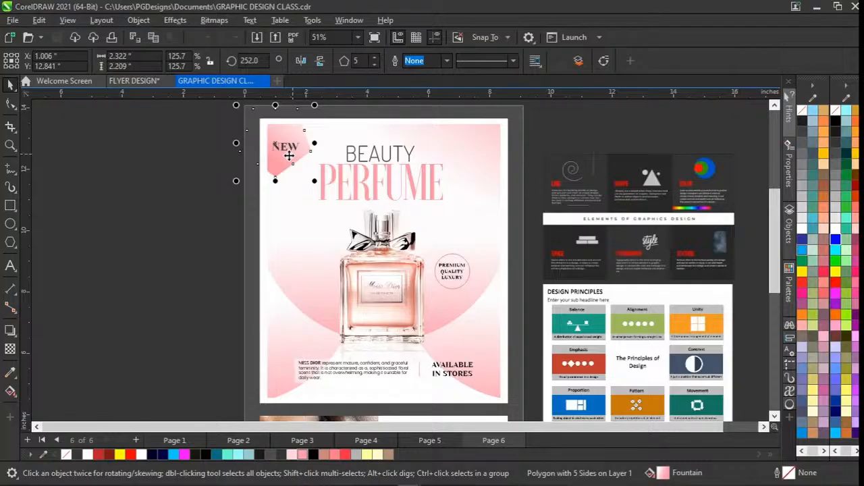
left_click(9, 248)
mouse_move(191, 211)
left_mouse_down()
mouse_move(249, 265)
mouse_move(228, 257)
mouse_move(226, 243)
left_mouse_up()
key("space")
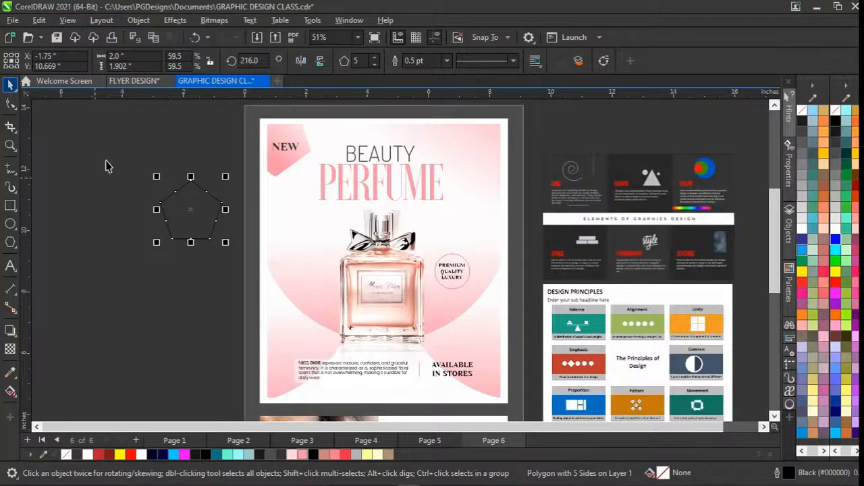
left_click_drag(194, 216, 270, 232)
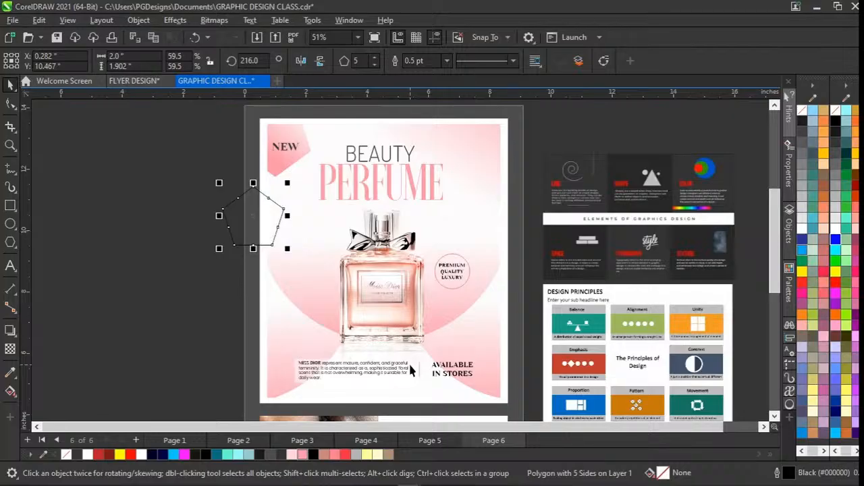
Fill the pentagon with pink (#FE95A6) and give it a linear fountain fill fading to white at its upper left.
left_click(303, 454)
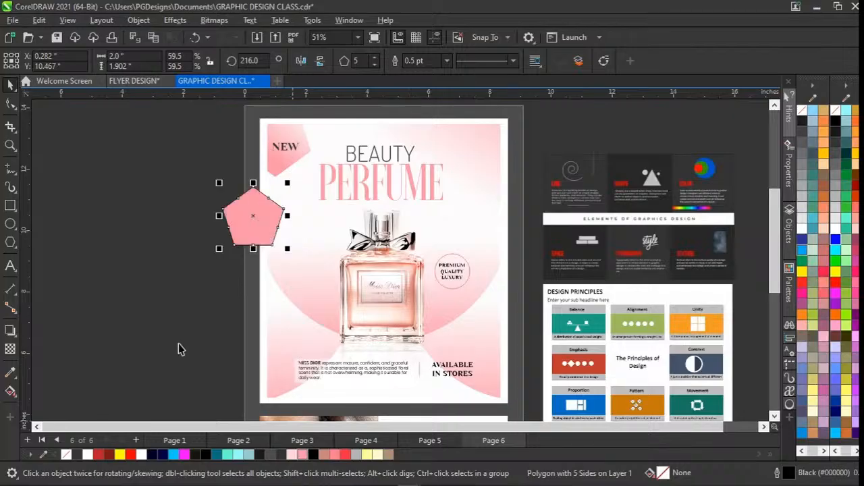
left_click(11, 391)
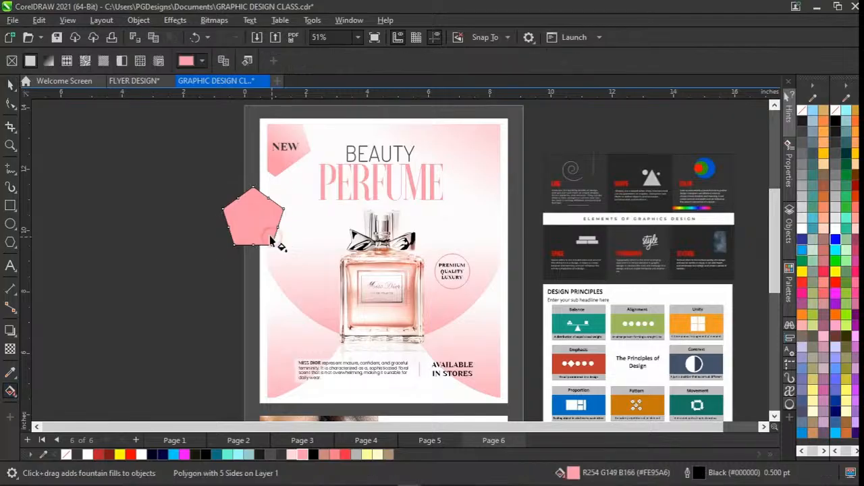
left_click_drag(270, 240, 236, 198)
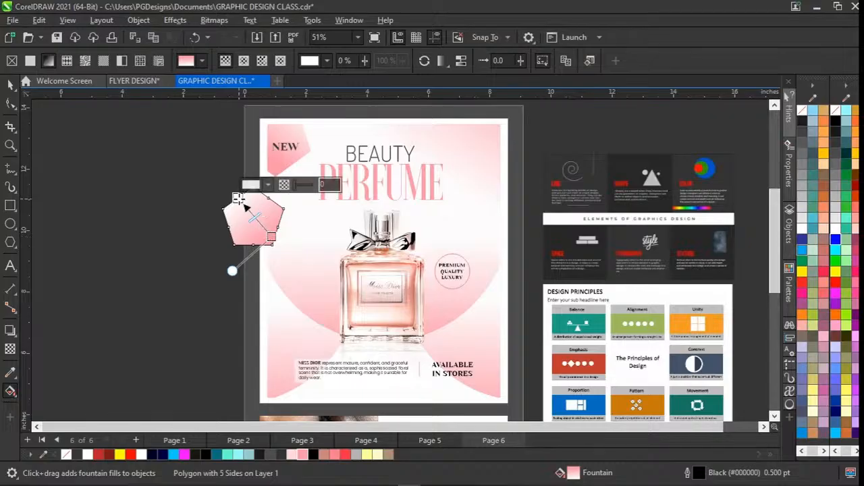
Try red as the end colour of the pentagon's gradient, and undo that colour change.
left_click(345, 455)
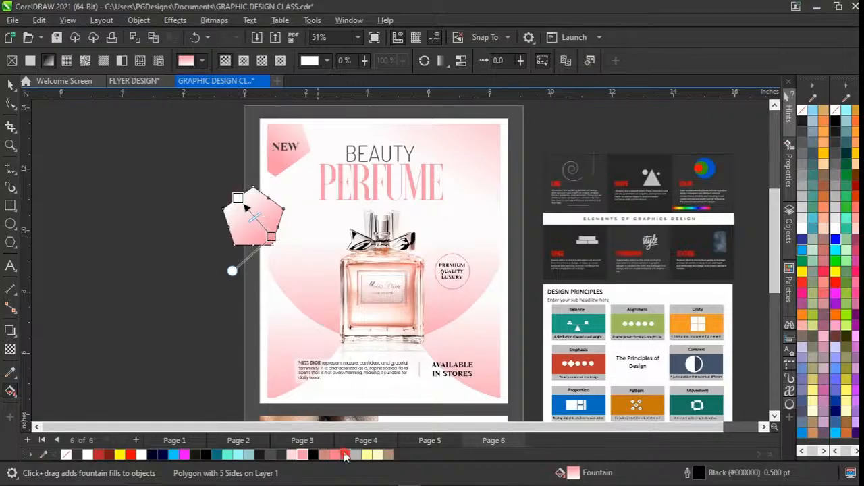
key("space")
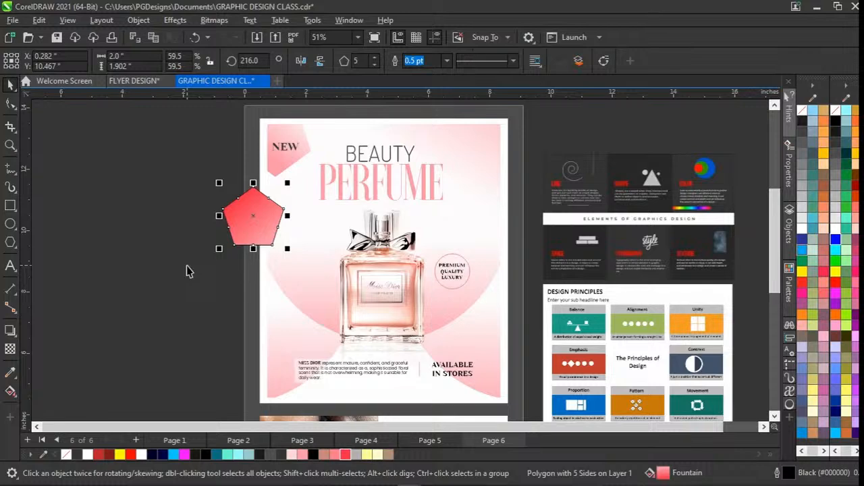
key("ctrl+z")
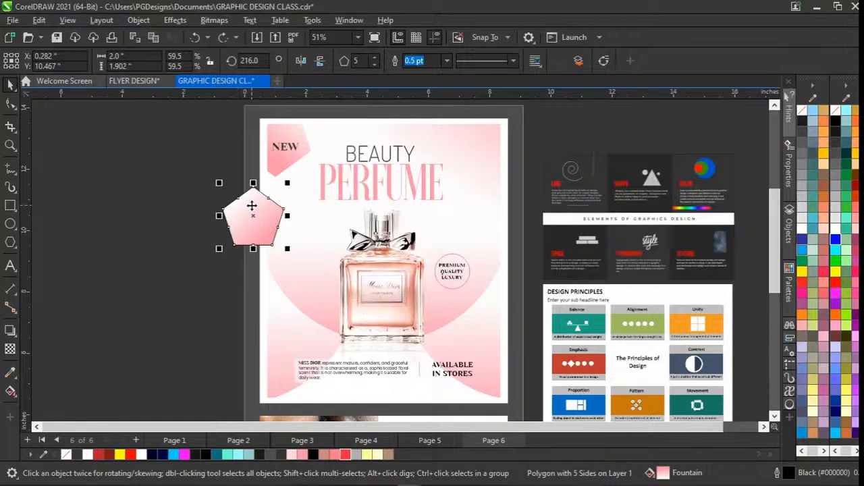
Remove the pentagon's outline and select the pink and white end nodes of its gradient in turn.
right_click(65, 454)
left_click(126, 285)
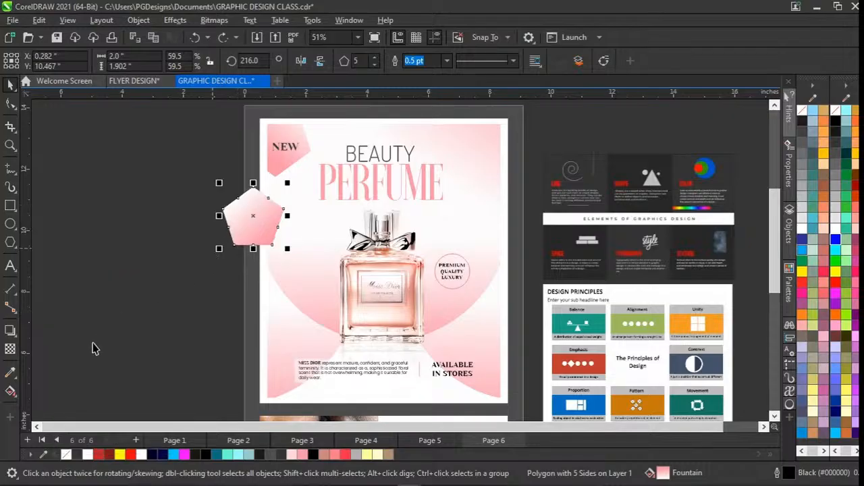
key("g")
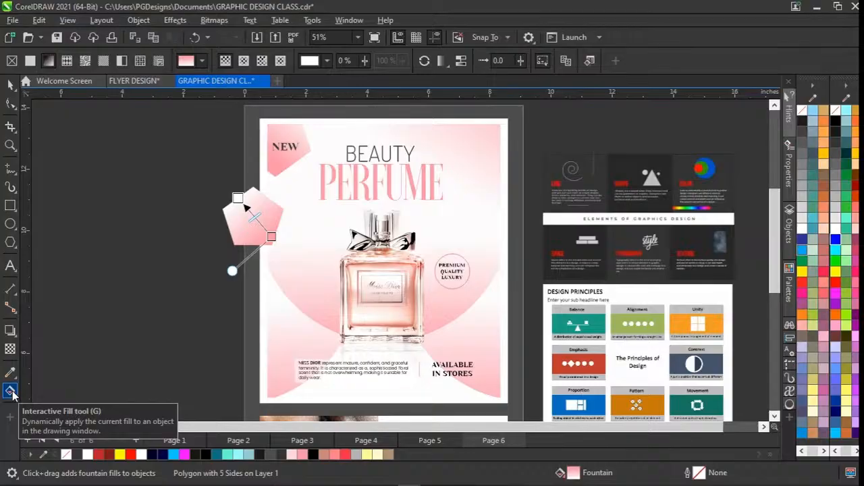
left_click(271, 236)
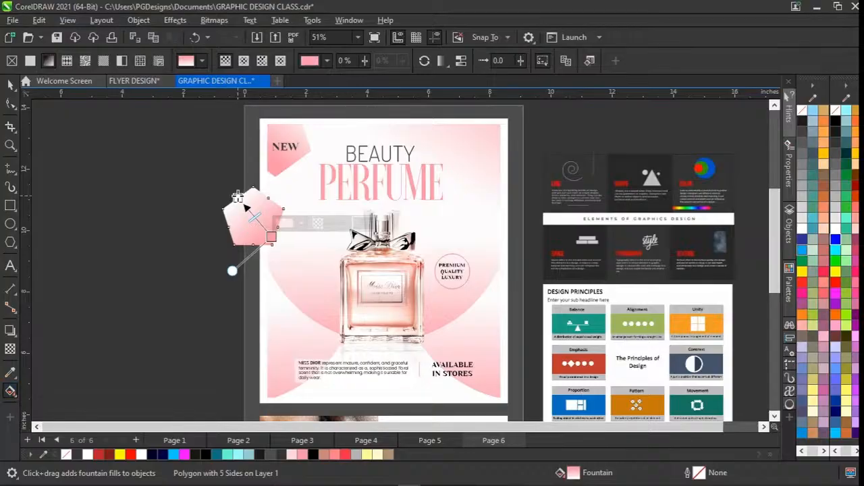
left_click(238, 198)
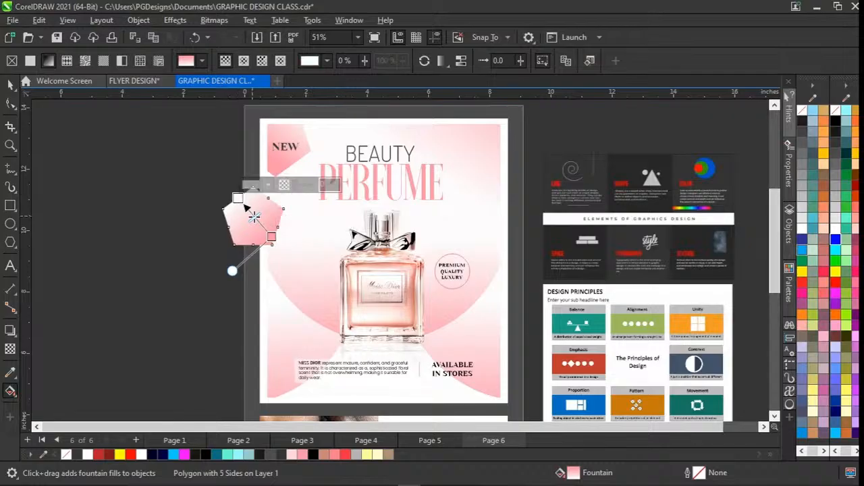
Add two intermediate colour nodes to the pentagon's gradient, light red at 70% and red at 30%.
scroll(254, 216, "up", 2)
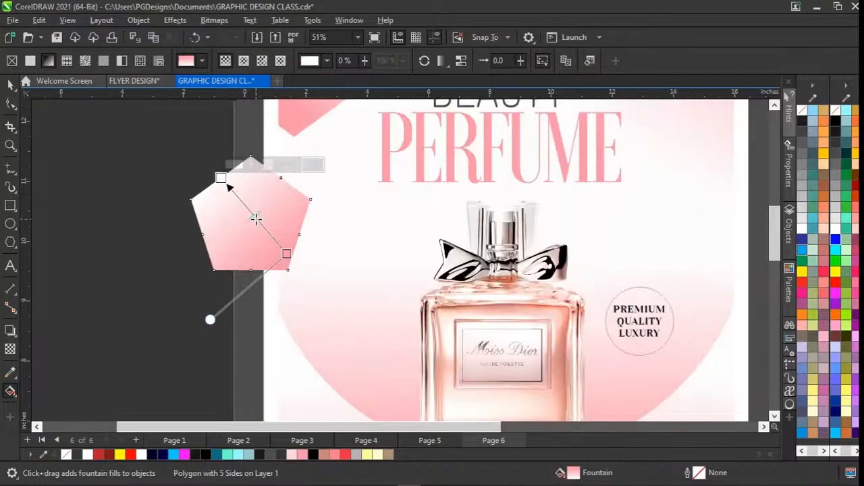
double_click(241, 199)
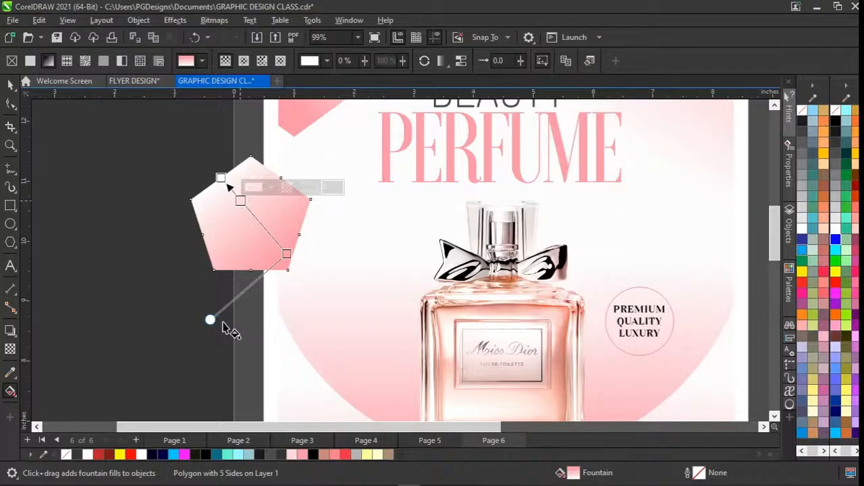
left_click(333, 455)
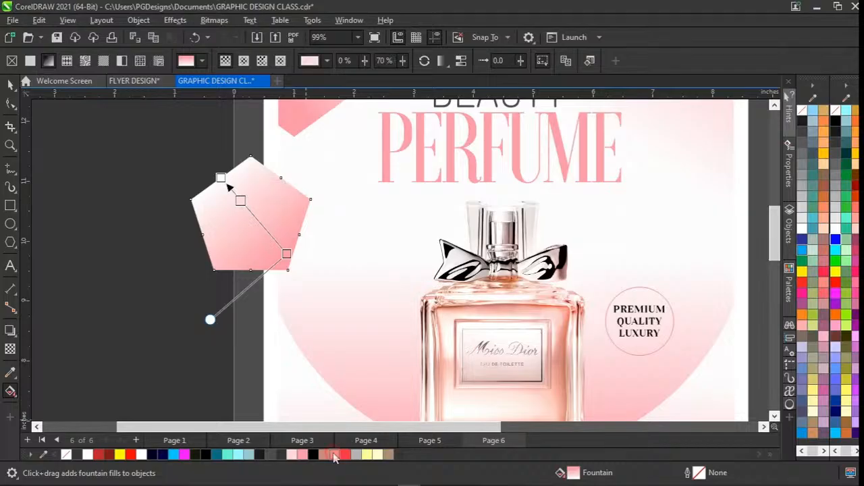
left_click_drag(333, 457, 267, 231)
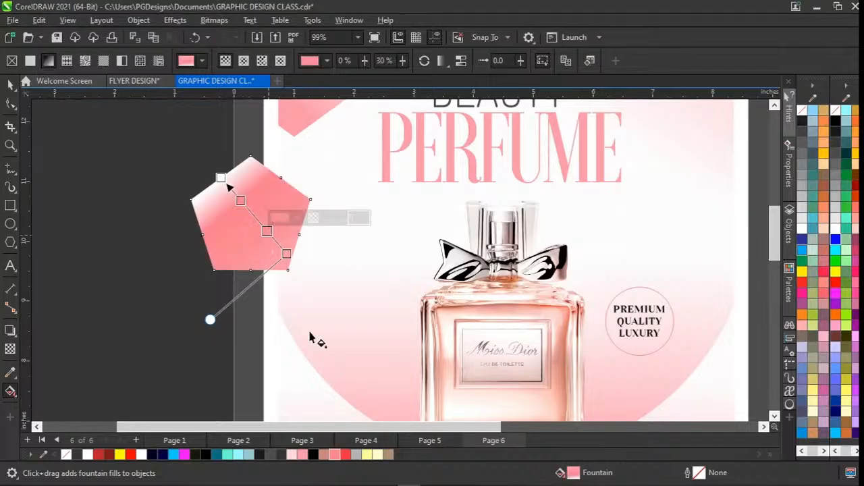
left_click(345, 455)
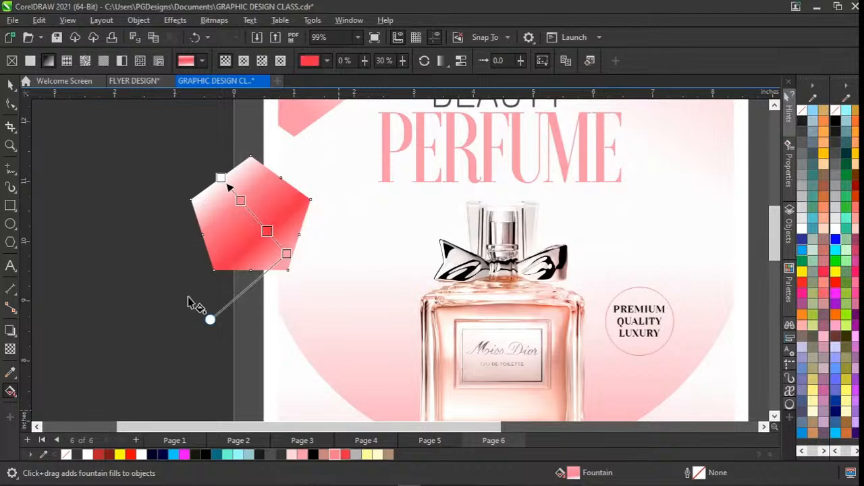
key("space")
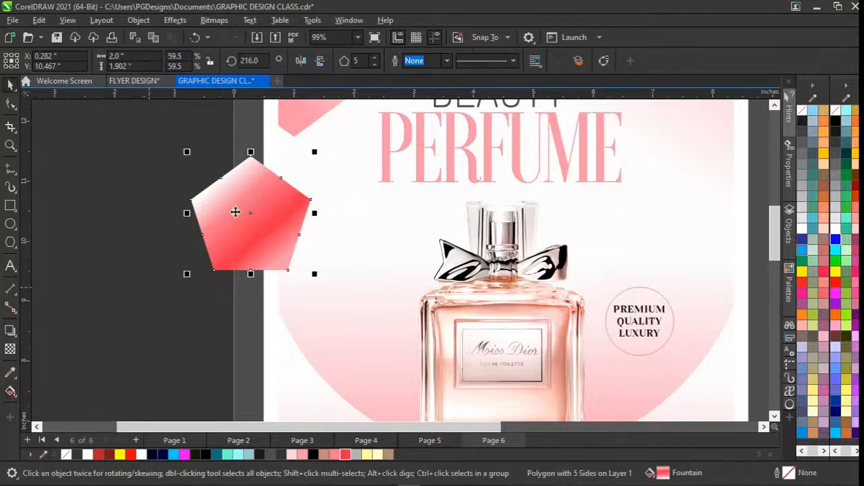
Shift the pentagon slightly outward, and undo the move together with the added gradient colours.
left_click_drag(235, 212, 140, 268)
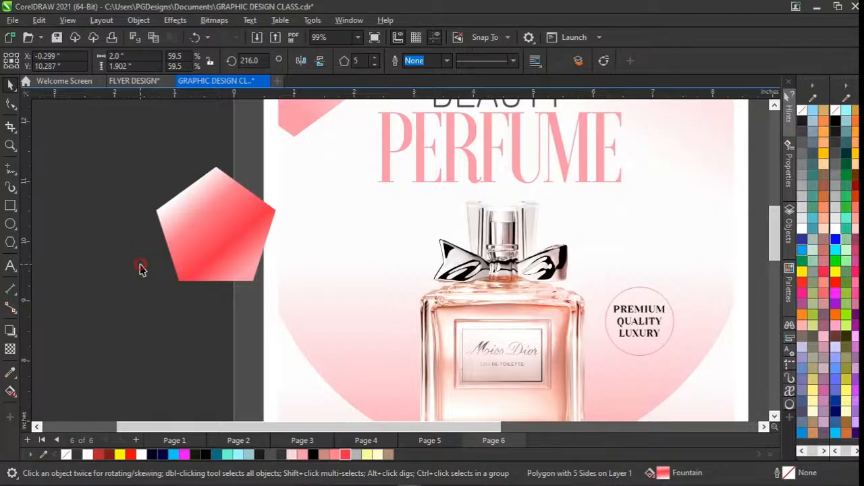
key("ctrl+z")
key("ctrl+z")
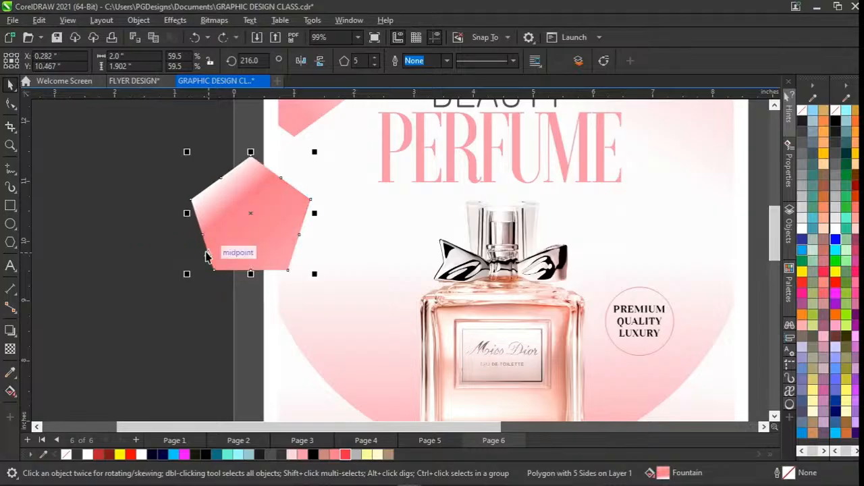
left_click(207, 255)
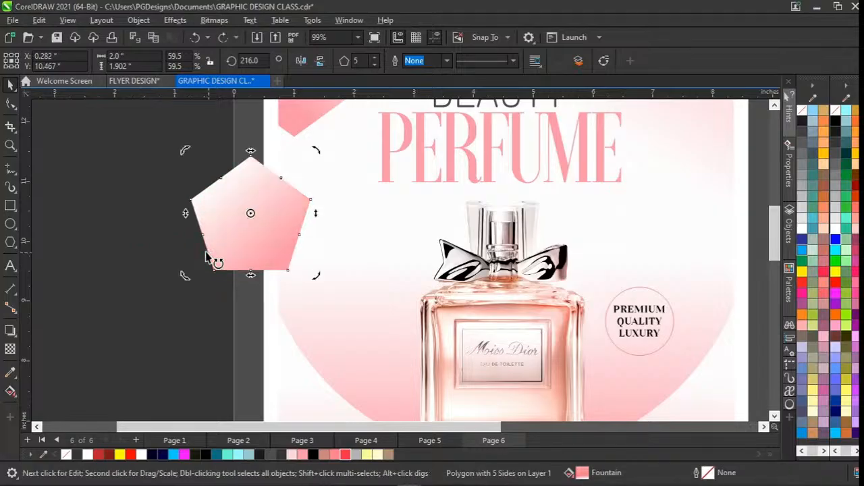
Move the pink pentagon off the page beside the flyer and delete it.
scroll(230, 251, "down", 1)
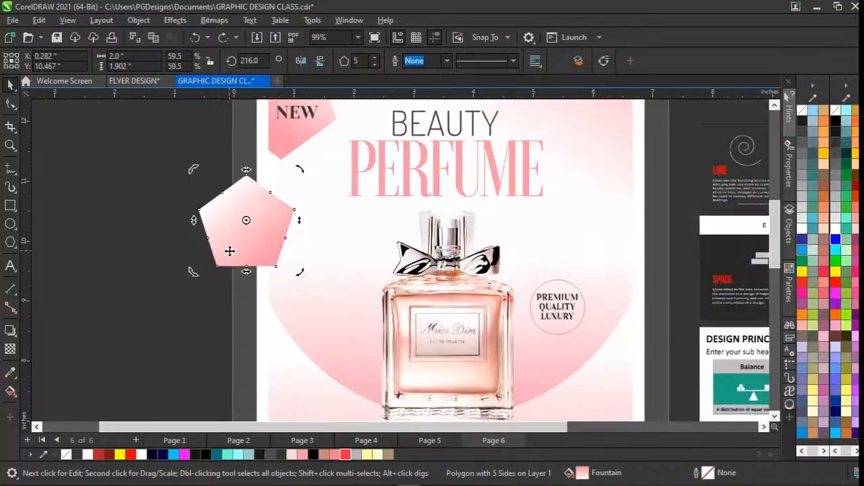
scroll(230, 252, "down", 2)
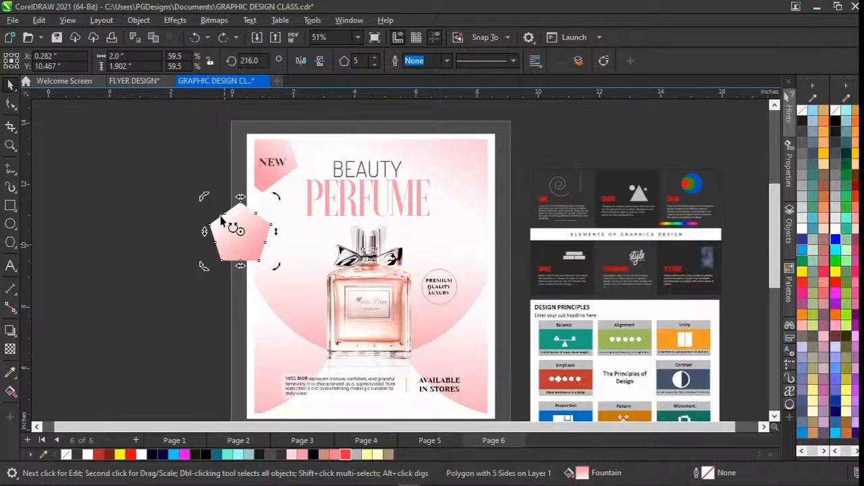
left_click(218, 232)
left_click_drag(217, 232, 179, 179)
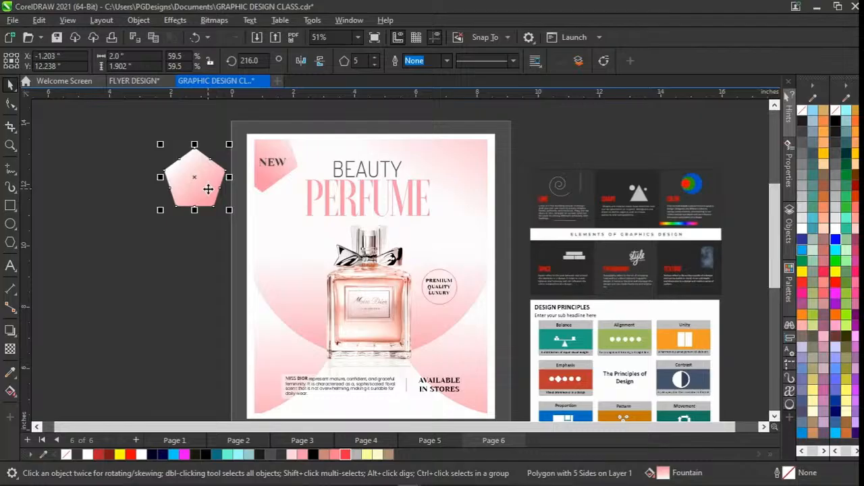
key("Delete")
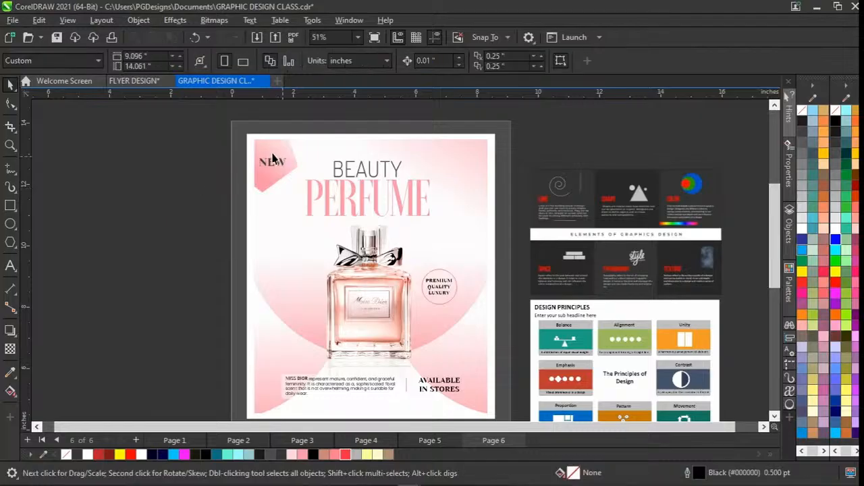
Examine the NEW text on the flyer's badge by selecting it, and clear the selection.
scroll(334, 281, "down", 1)
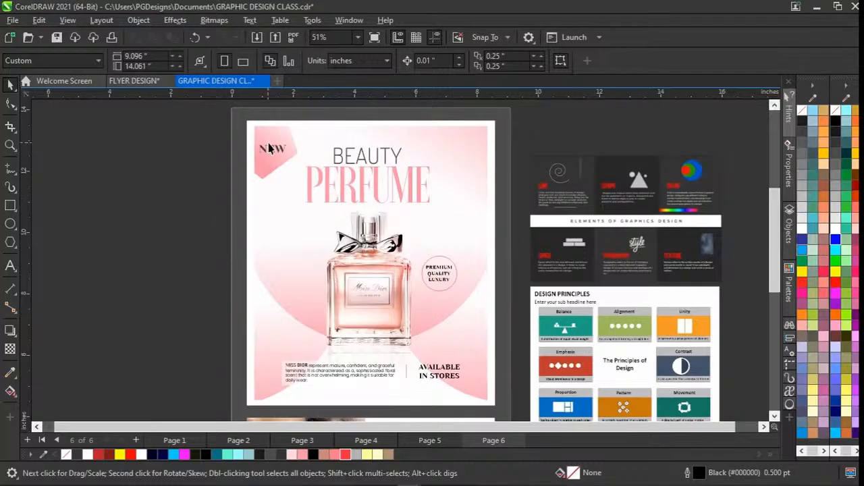
left_click(270, 147)
left_click(202, 156)
Ungroup the group at the flyer's foot holding the Miss Dior description, the divider line and the AVAILABLE IN STORES text.
left_click(405, 375)
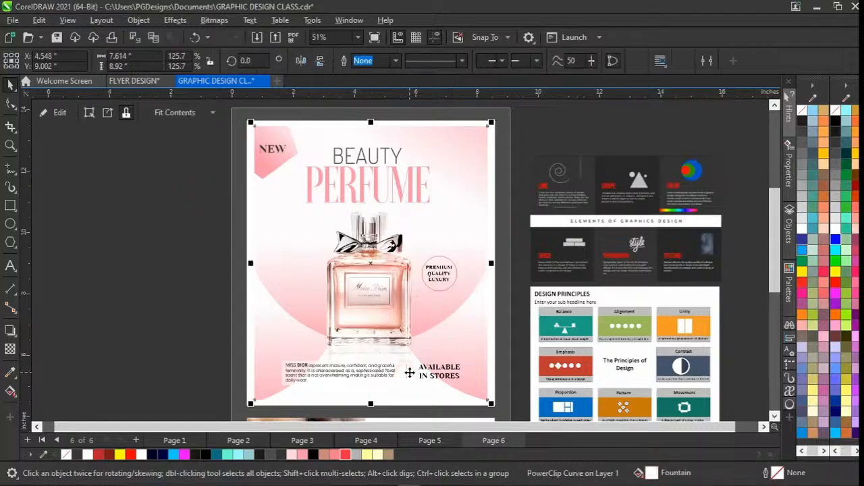
scroll(405, 375, "up", 1)
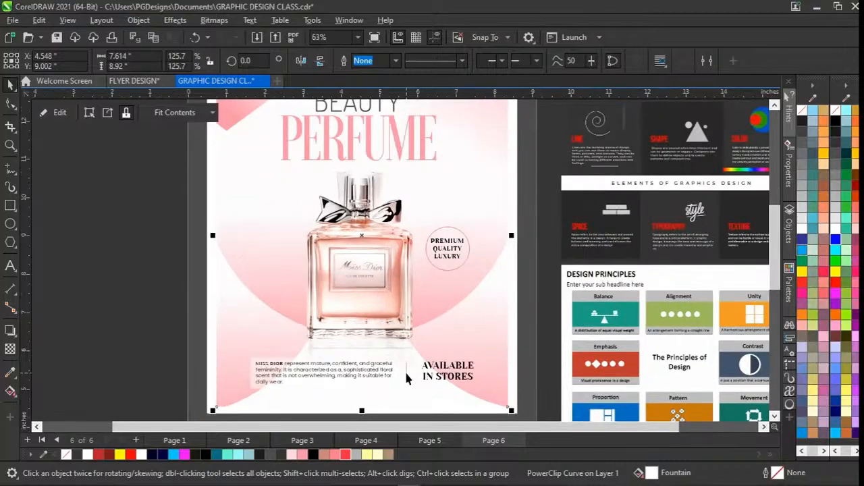
left_click(322, 370)
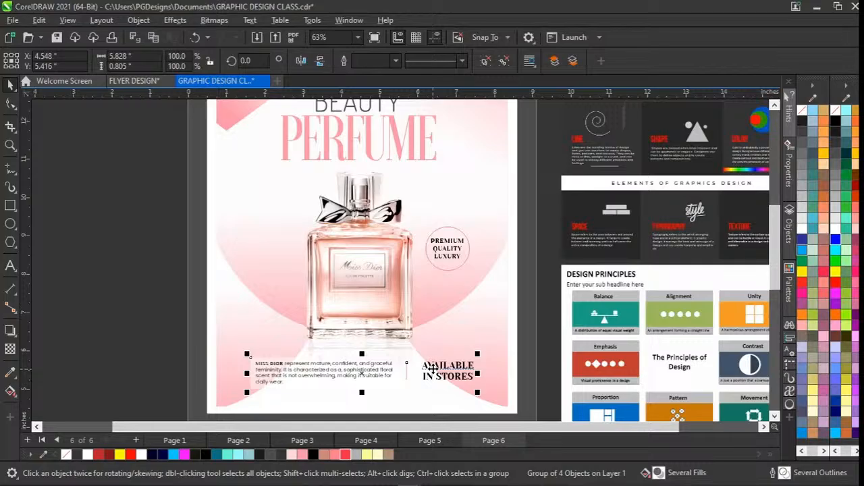
key("ctrl+u")
key("Escape")
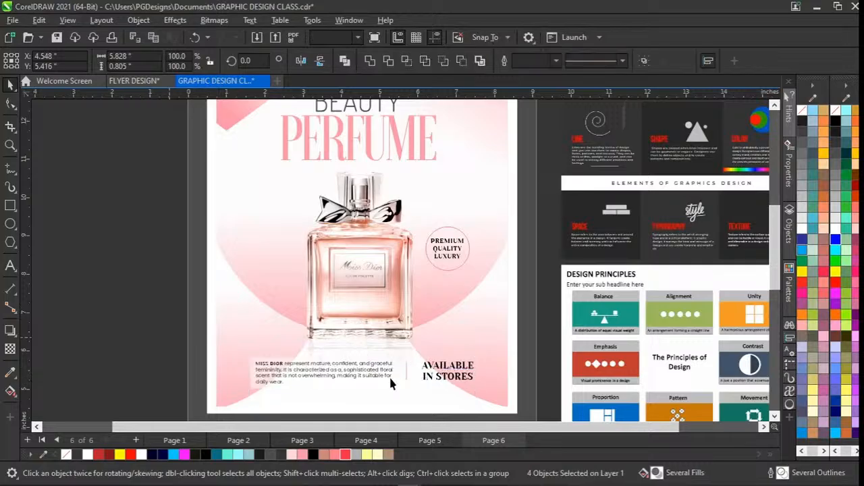
Examine the AVAILABLE IN STORES text and the thin vertical divider line beside it by selecting each one.
left_click(441, 370)
left_click(440, 371)
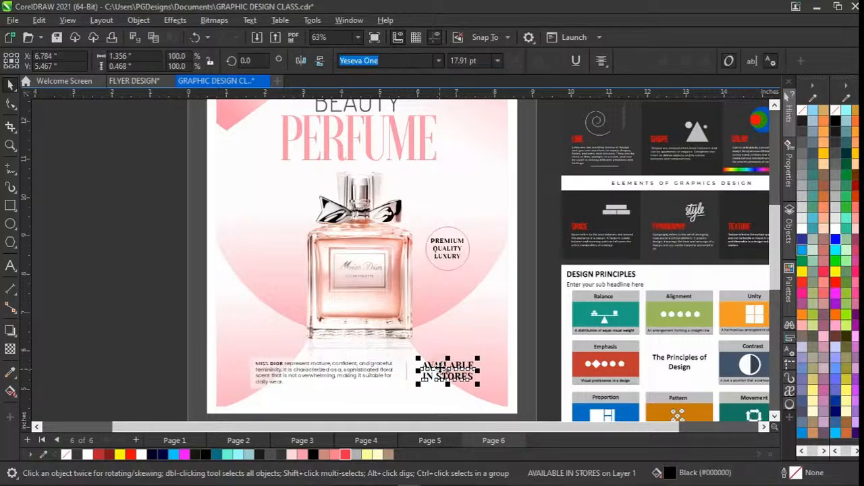
scroll(440, 371, "up", 3)
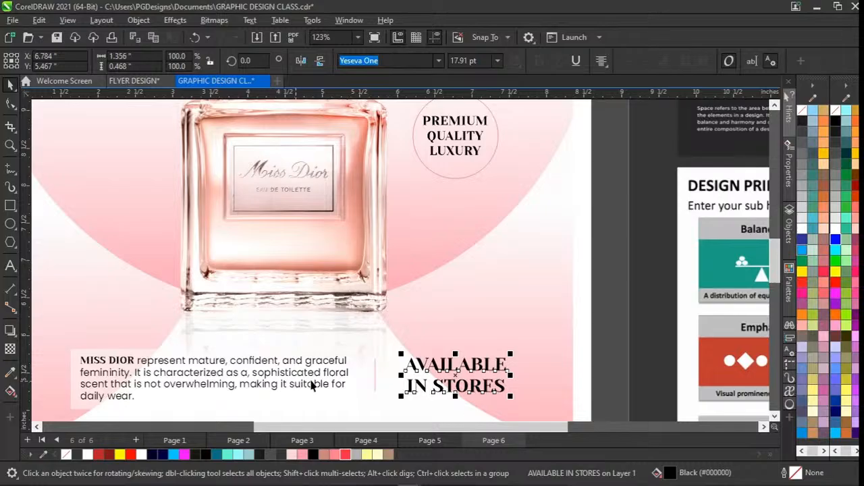
left_click(375, 378)
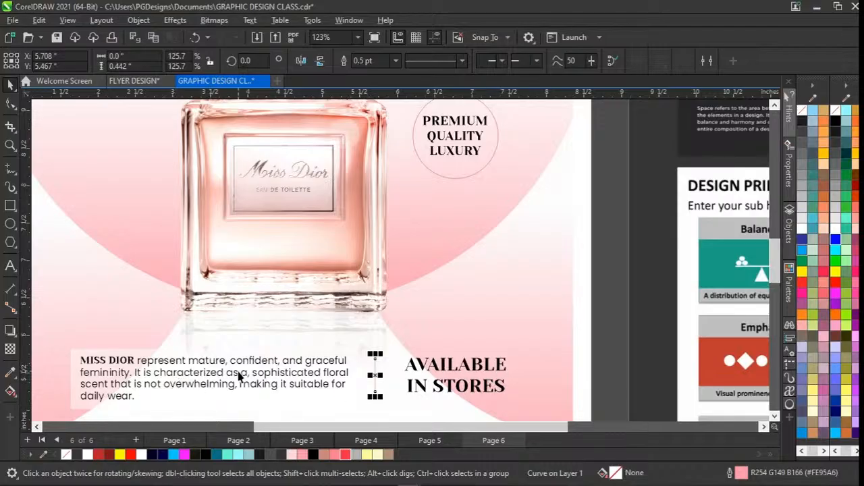
scroll(238, 377, "down", 3)
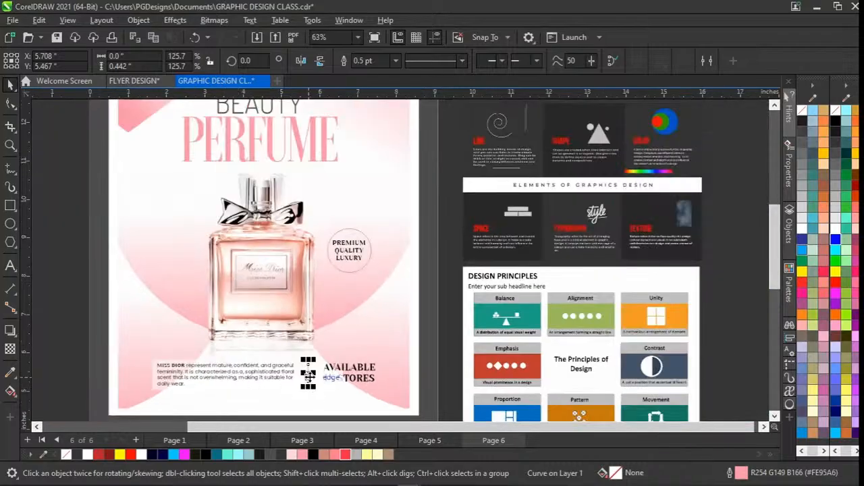
Try a red #FE2A46 fill on the PREMIUM QUALITY LUXURY circle group, undo it and clear the selection.
scroll(310, 377, "right", 1)
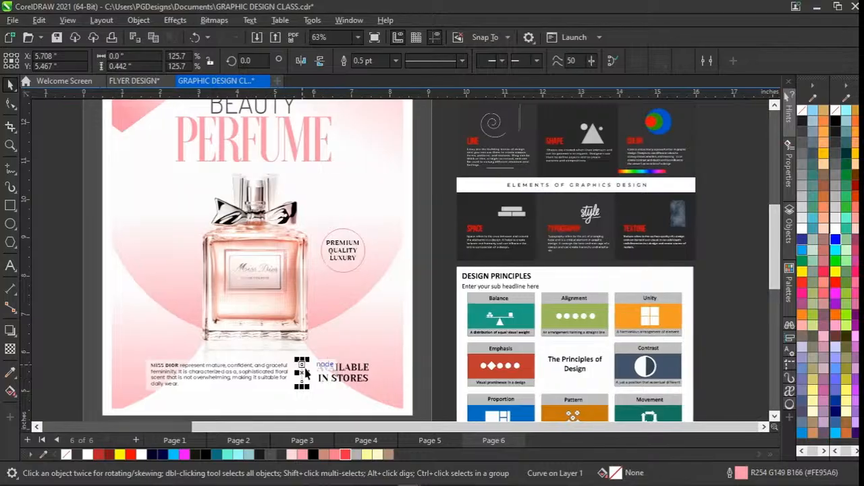
left_click(342, 274)
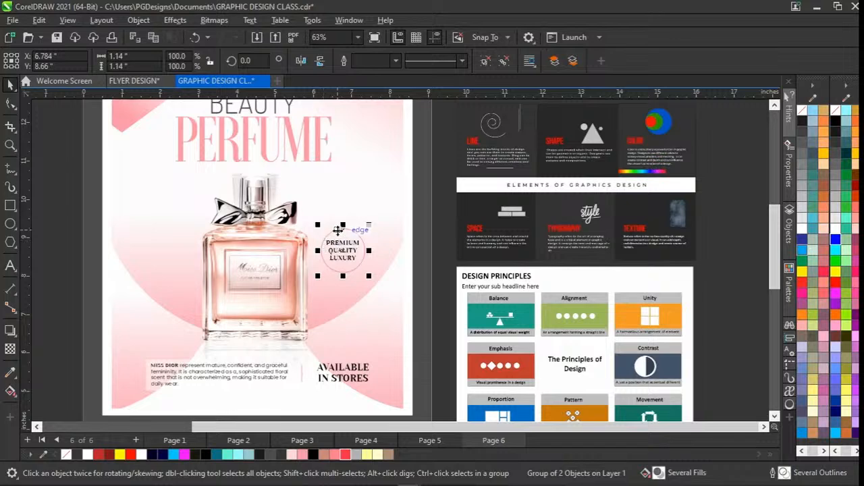
left_click(345, 455)
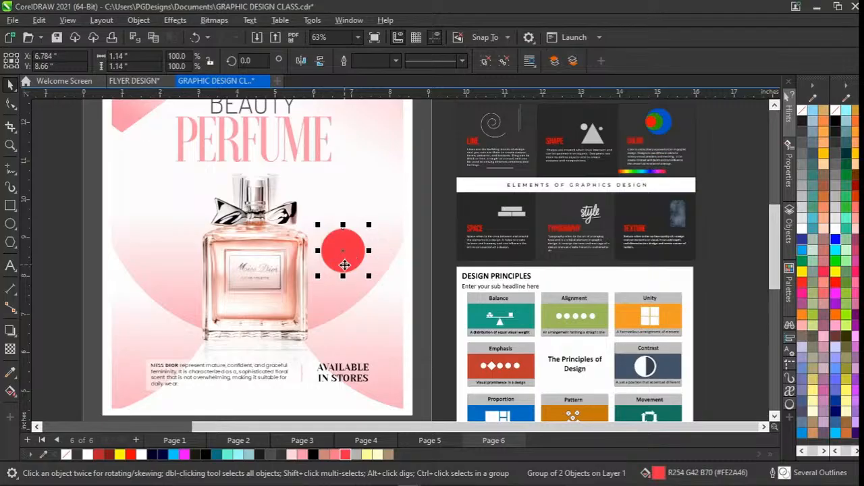
key("ctrl+z")
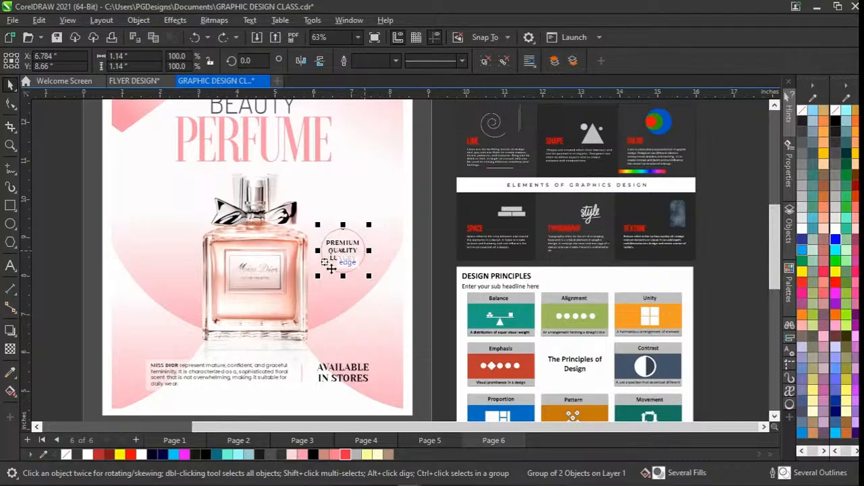
left_click(86, 283)
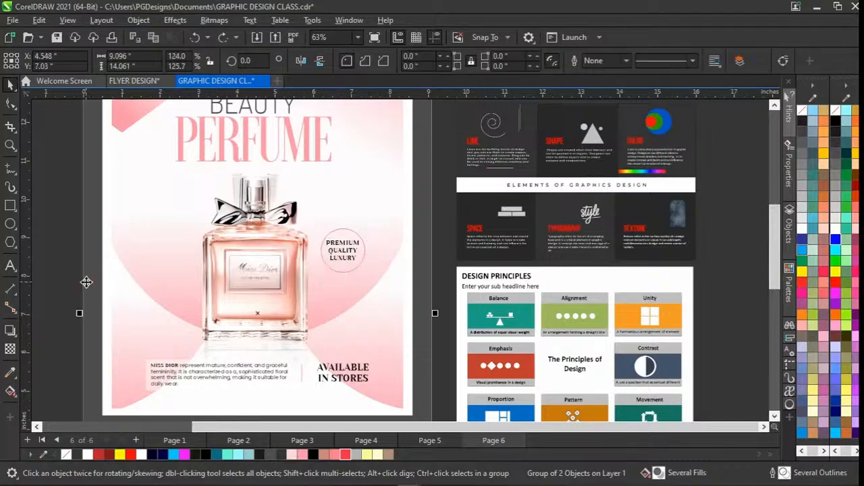
Examine the translucent white rectangle behind the Miss Dior description by selecting it.
scroll(283, 314, "down", 1)
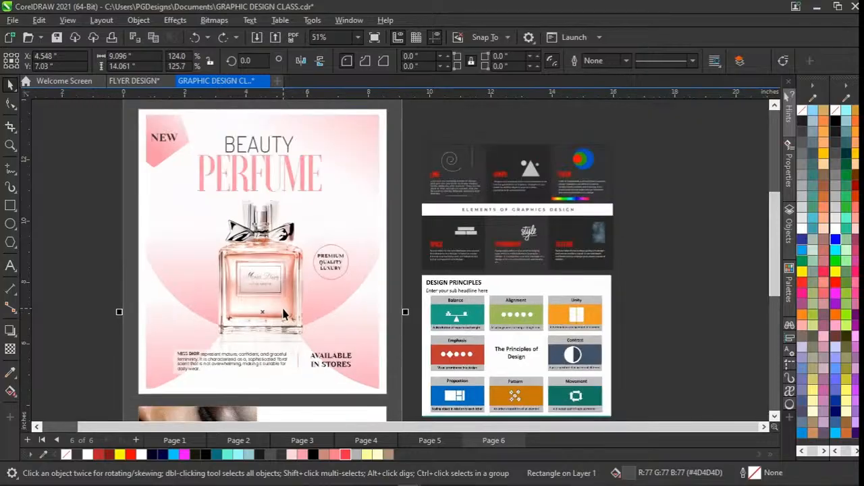
scroll(284, 314, "up", 1)
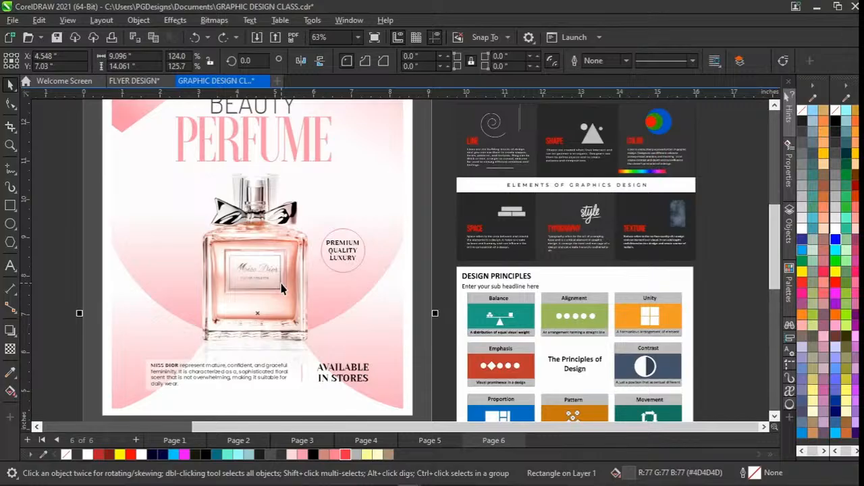
scroll(147, 396, "up", 1)
left_click(147, 395)
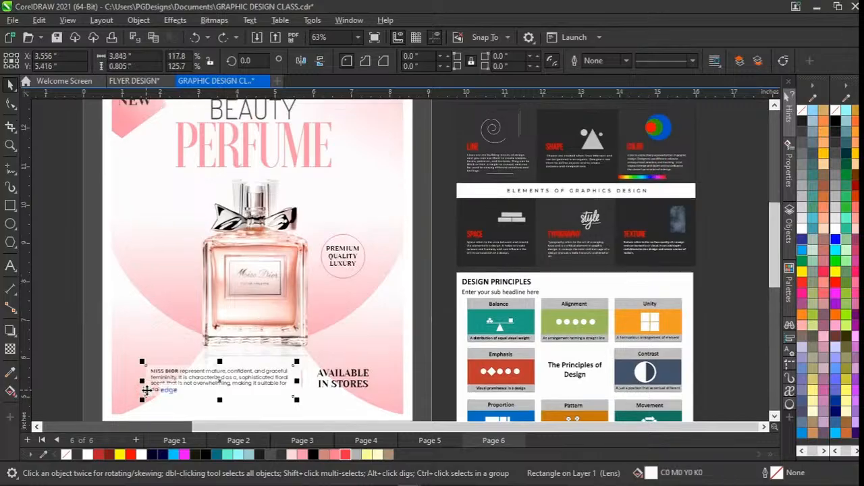
scroll(146, 391, "up", 2)
left_click(10, 205)
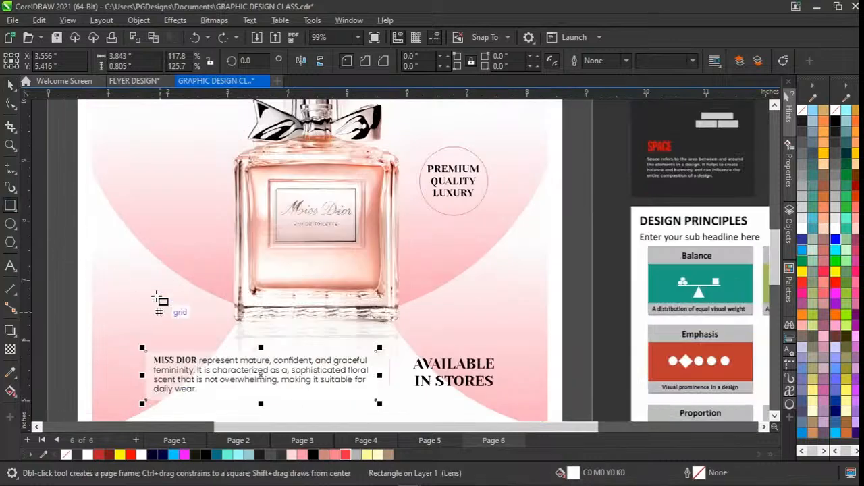
left_click_drag(147, 274, 216, 343)
key("space")
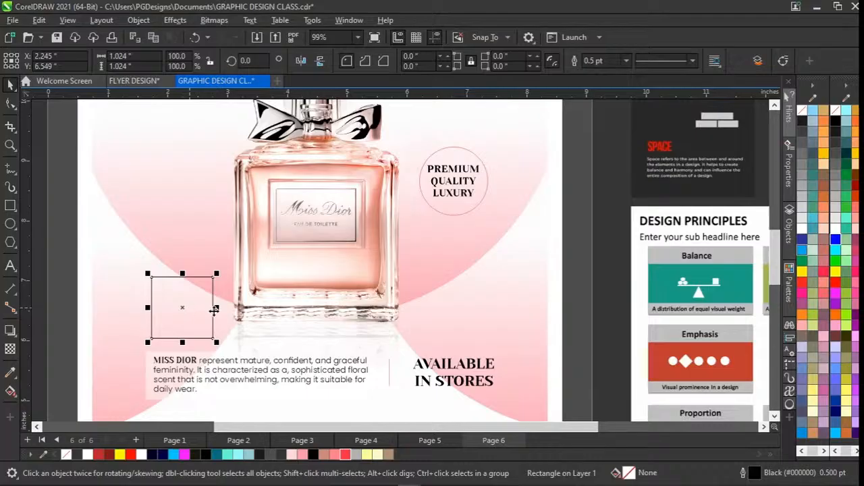
key("Delete")
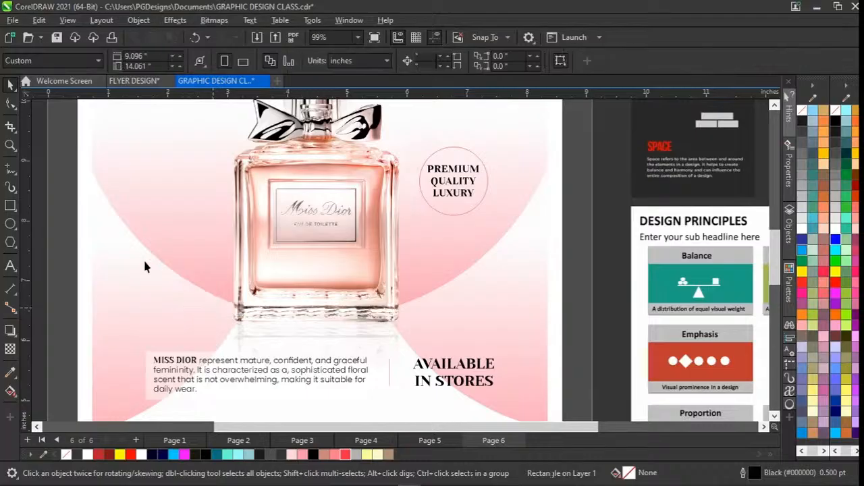
Draw a rectangle about 2.72 by 0.58 inches over the bottle's base, fill it white and move it slightly down.
key("space")
left_click_drag(146, 289, 312, 333)
left_click_drag(313, 332, 312, 326)
key("space")
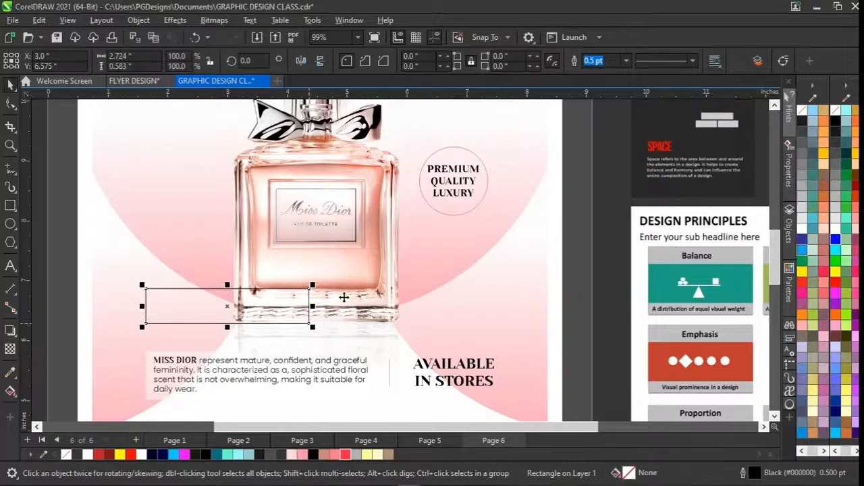
left_click(837, 228)
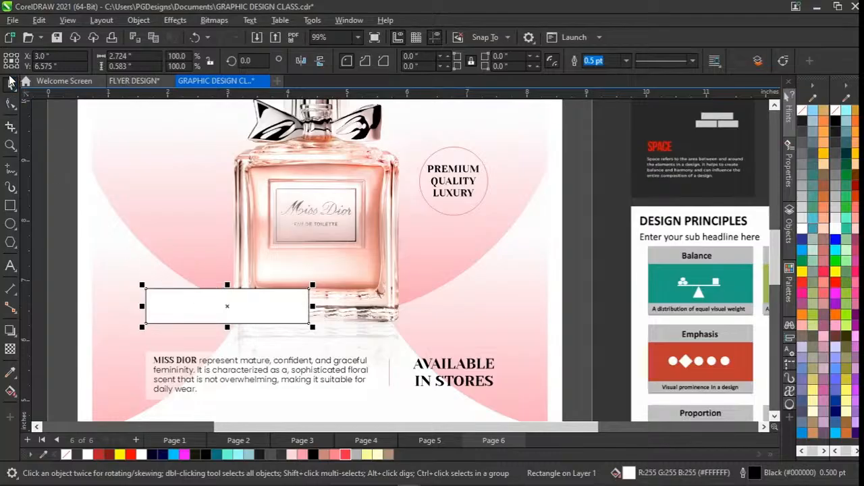
left_click_drag(224, 306, 228, 324)
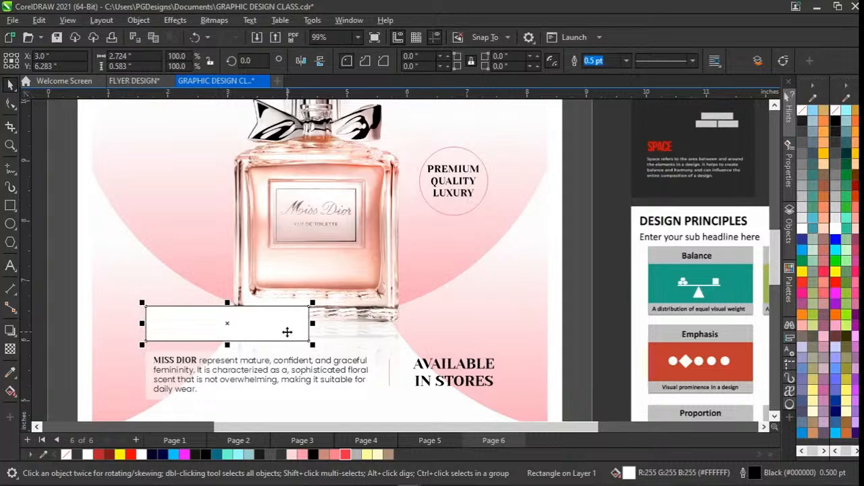
Select the translucent rectangle behind the Miss Dior description and compare it with the solid white rectangle above it.
left_click(150, 391)
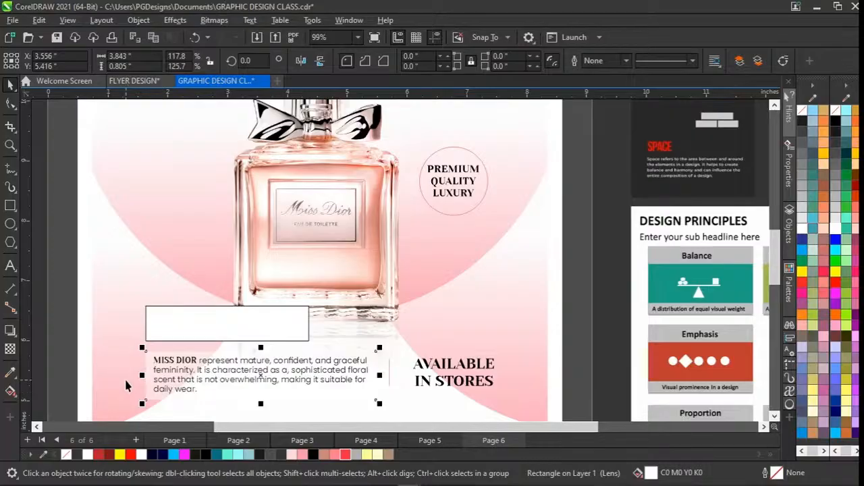
scroll(125, 385, "down", 1)
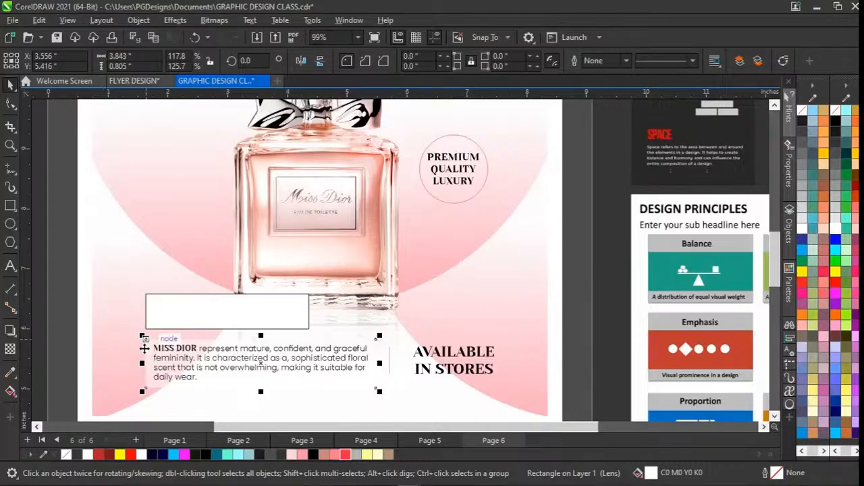
scroll(129, 366, "down", 1)
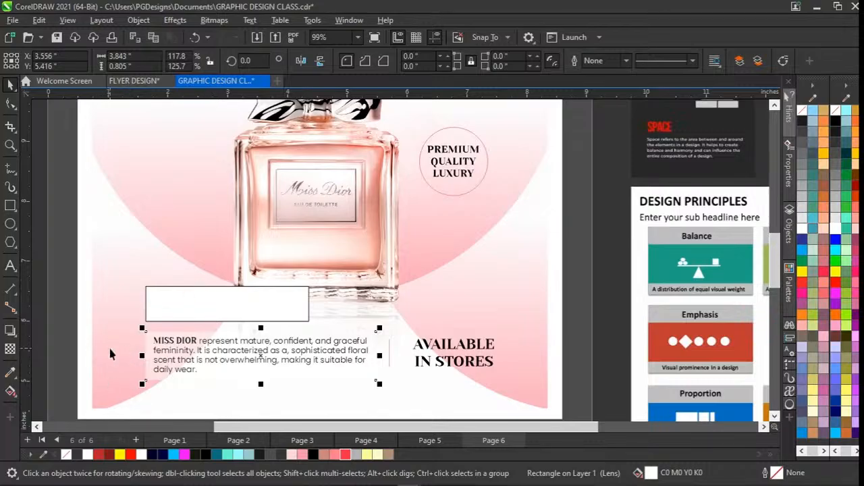
scroll(112, 353, "up", 3)
scroll(191, 362, "down", 2)
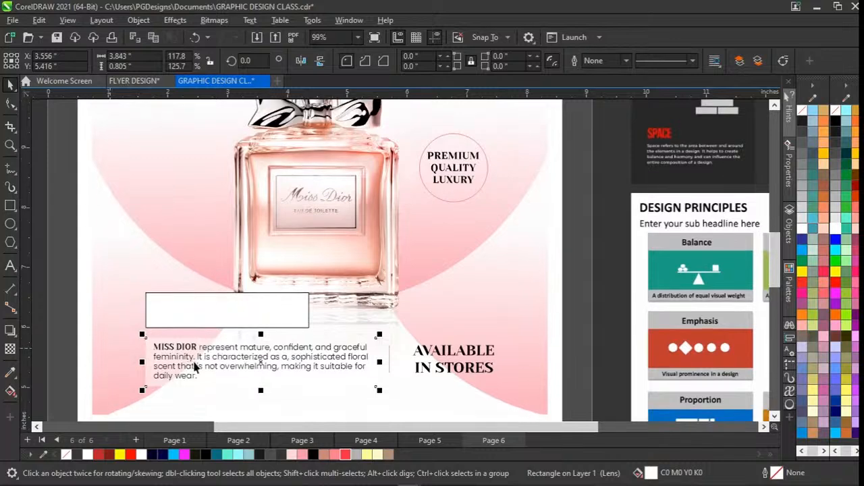
scroll(193, 360, "down", 5)
scroll(195, 360, "up", 2)
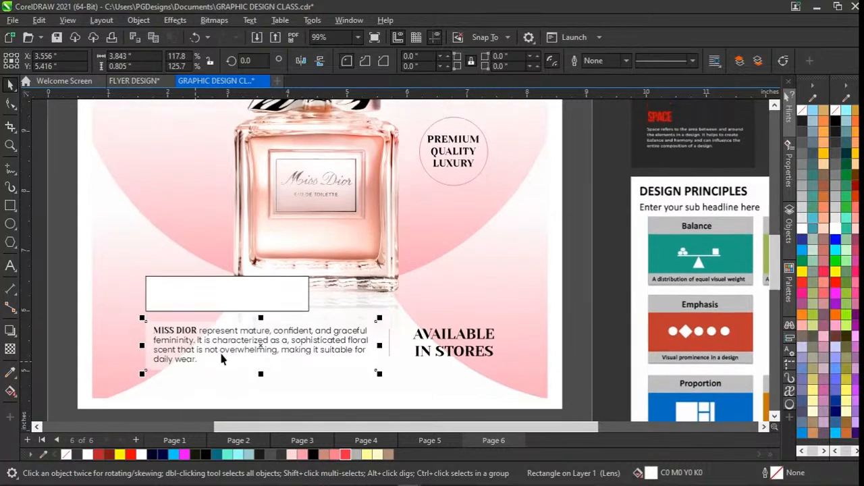
Try a transparency of 62 on the rectangle behind the Miss Dior description and undo it.
left_click(12, 349)
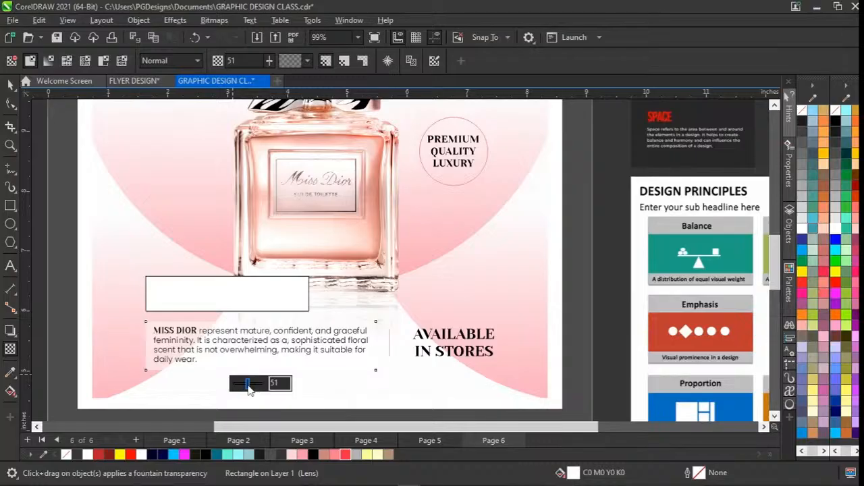
mouse_move(248, 388)
left_mouse_down()
mouse_move(218, 393)
mouse_move(252, 385)
left_mouse_up()
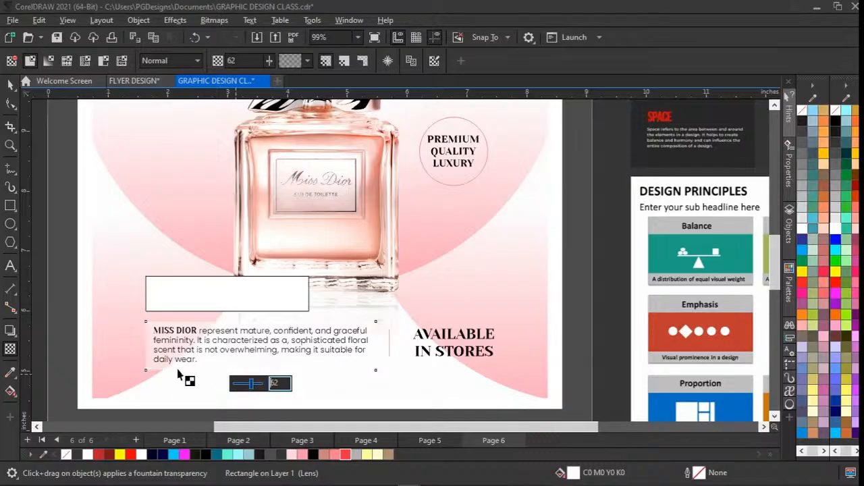
left_click(68, 358)
key("space")
key("ctrl+z")
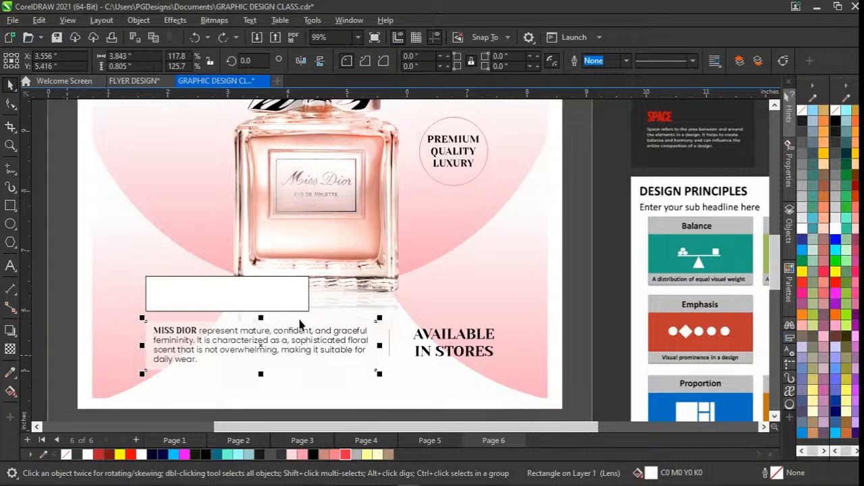
Delete the solid white rectangle above the Miss Dior description.
left_click(231, 287)
key("Delete")
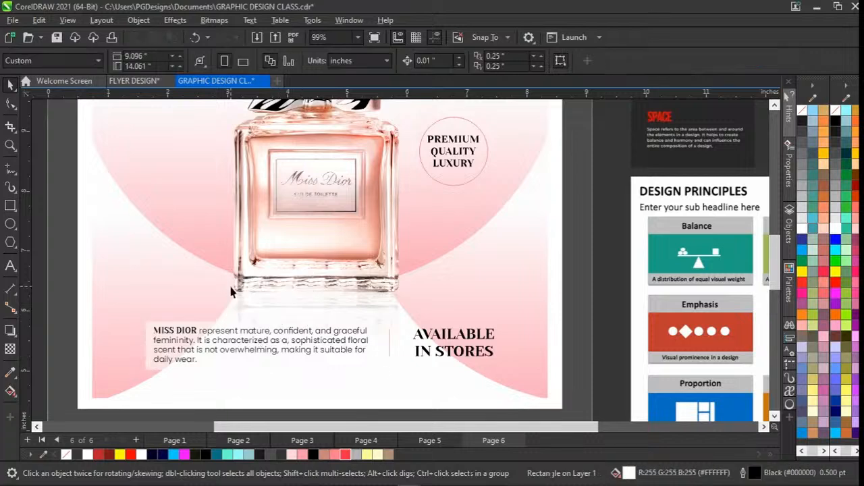
Examine the flyer's overall layout from the NEW badge to the foot text, and select its PowerClip background.
scroll(230, 287, "down", 1)
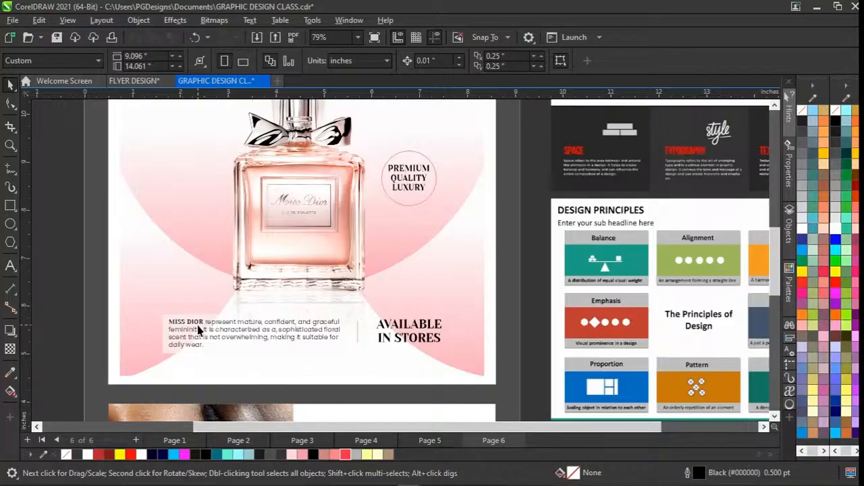
scroll(198, 330, "up", 2)
scroll(197, 329, "down", 2)
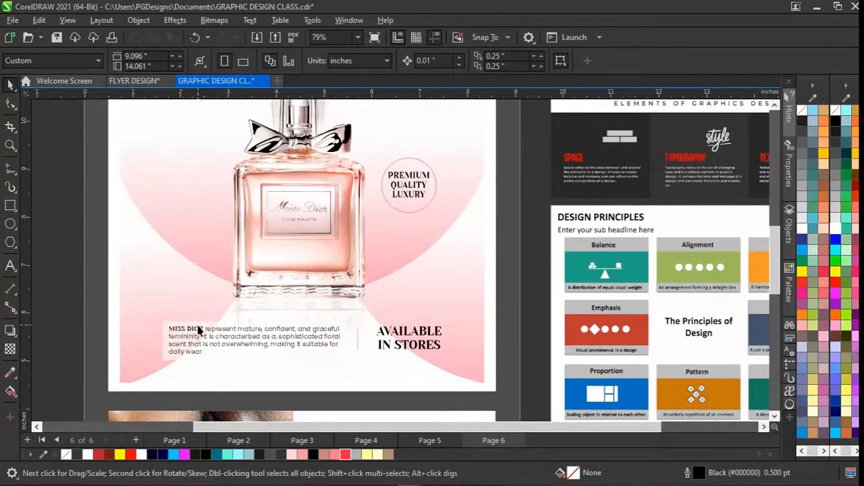
scroll(198, 329, "right", 1)
scroll(198, 330, "up", 4)
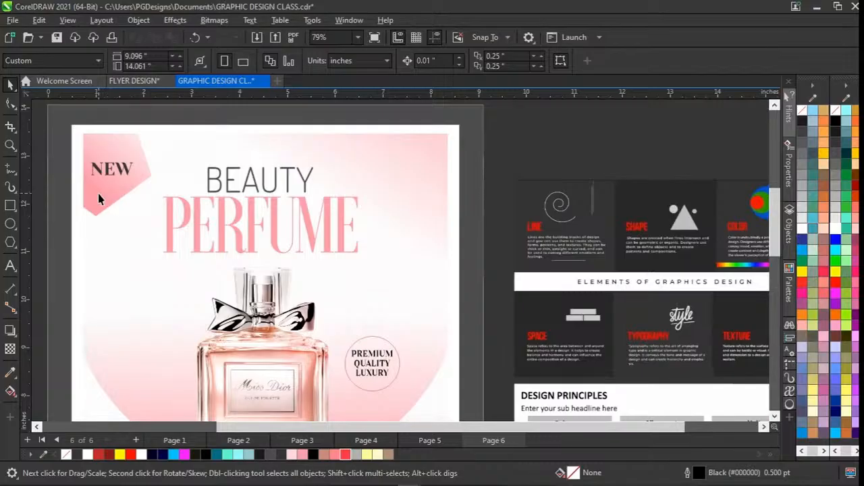
scroll(350, 331, "down", 3)
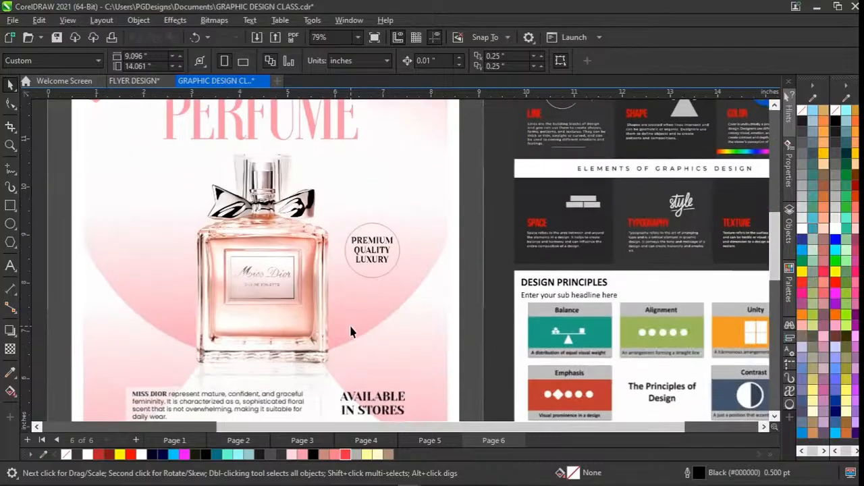
left_click(344, 255)
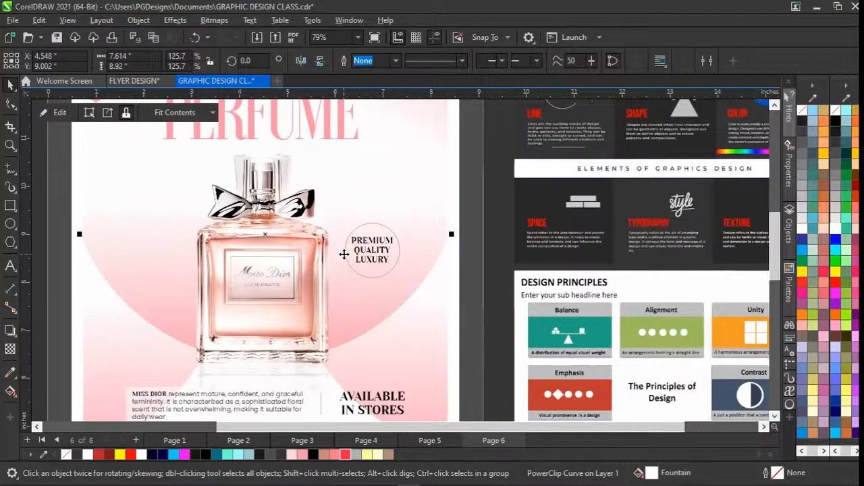
scroll(344, 255, "down", 1)
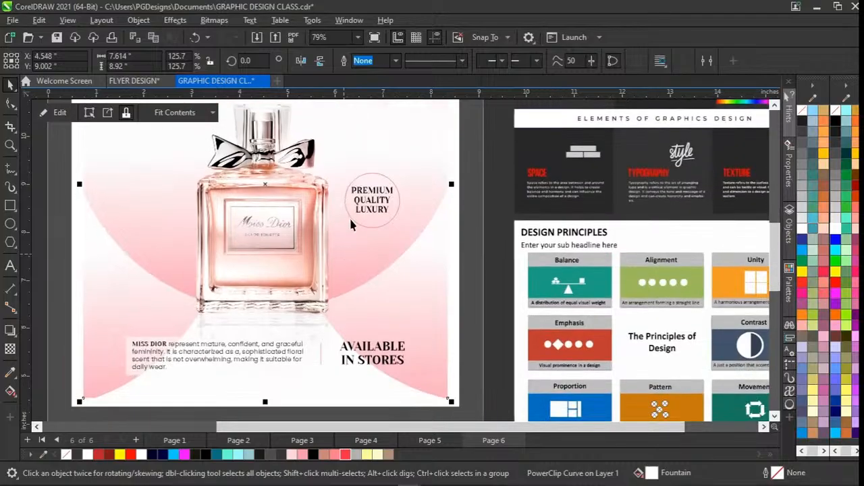
scroll(350, 216, "up", 1)
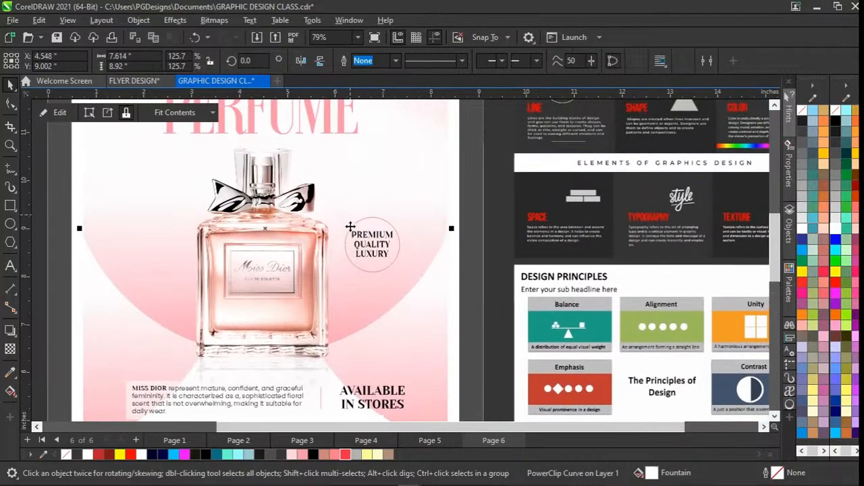
scroll(347, 242, "up", 2)
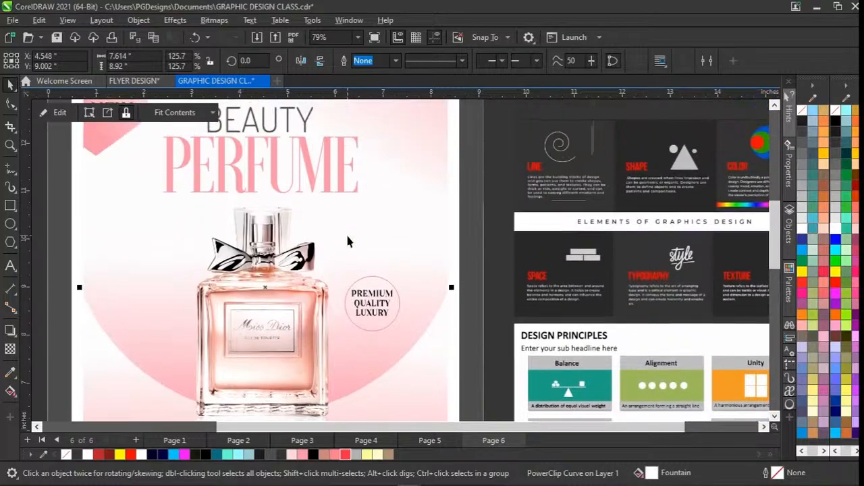
scroll(331, 243, "down", 2)
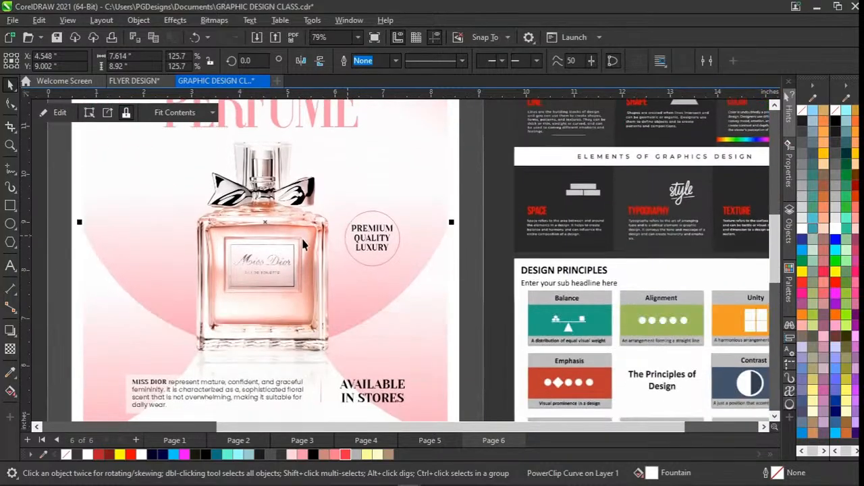
Open the flyer's background PowerClip for editing and select the overlapping objects inside it, ending with the pink circle behind the bottle.
left_click(64, 279)
double_click(92, 280)
left_click(162, 276)
left_click(435, 240)
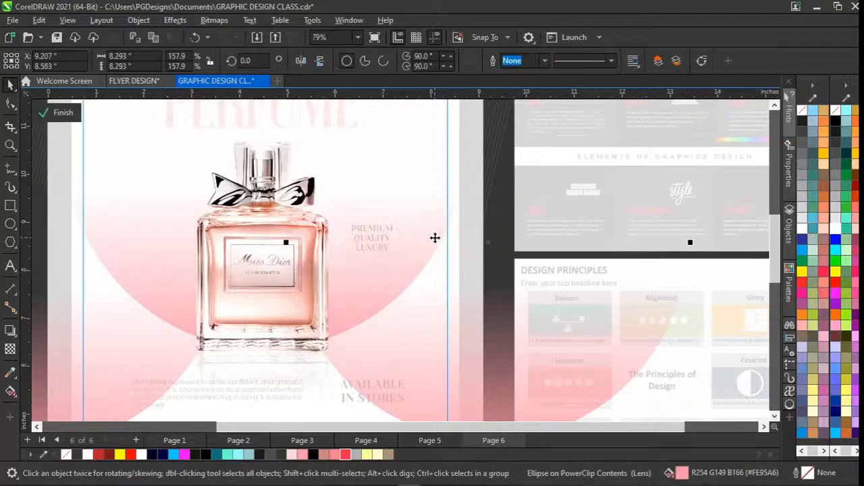
left_click(435, 238)
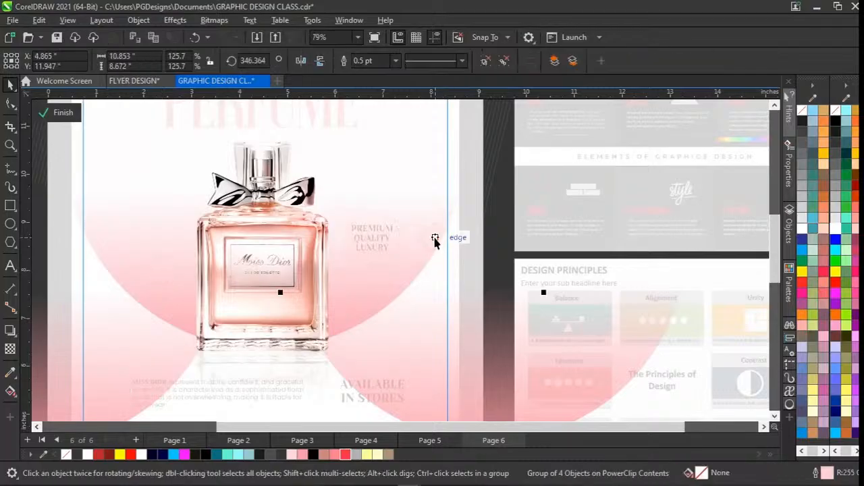
left_click(435, 238)
scroll(434, 241, "up", 2)
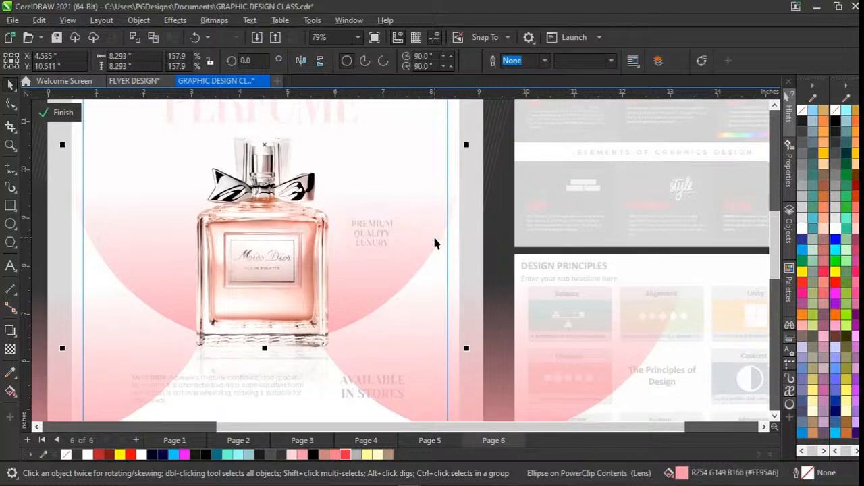
Try moving the pink circle behind the bottle aside, undo the move, and inspect the circle's fountain transparency.
left_click_drag(275, 197, 536, 274)
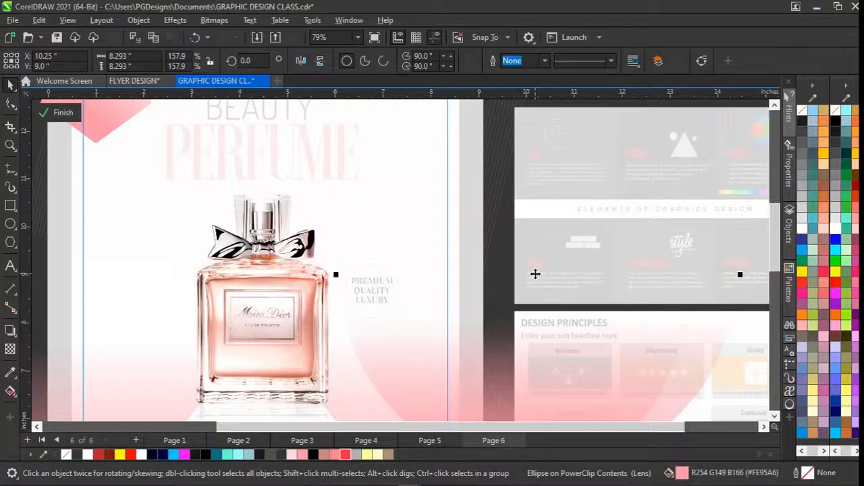
key("ctrl+z")
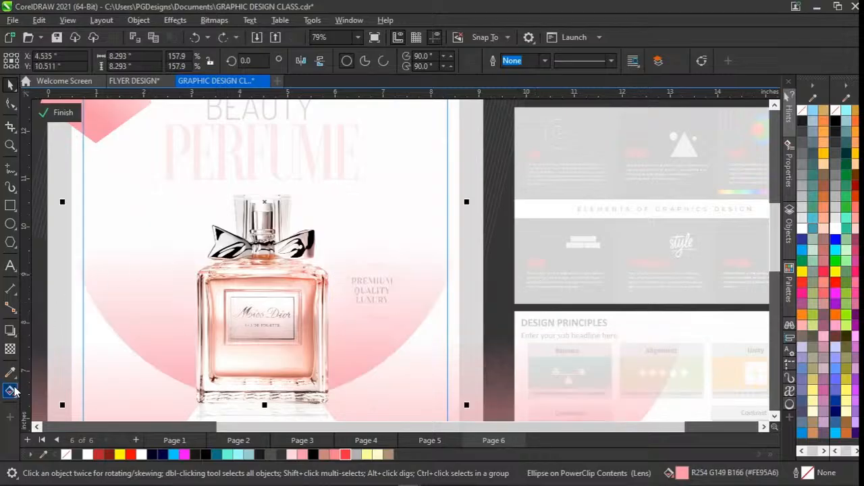
left_click(10, 351)
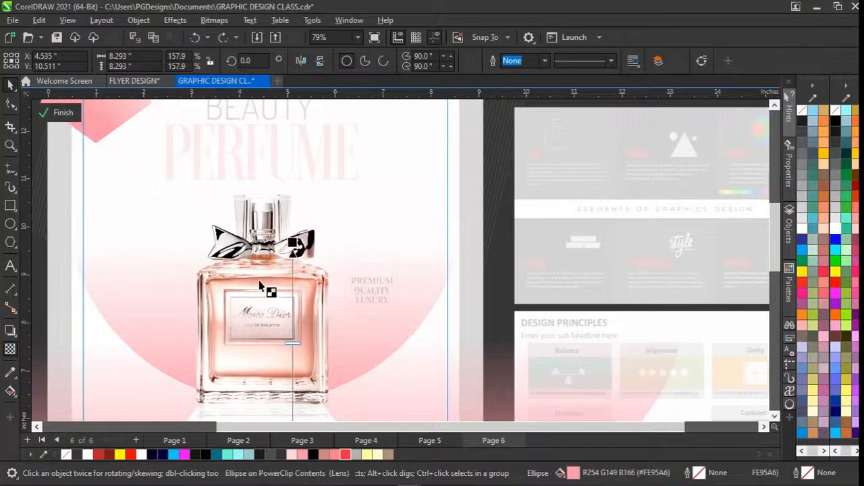
scroll(264, 289, "down", 4)
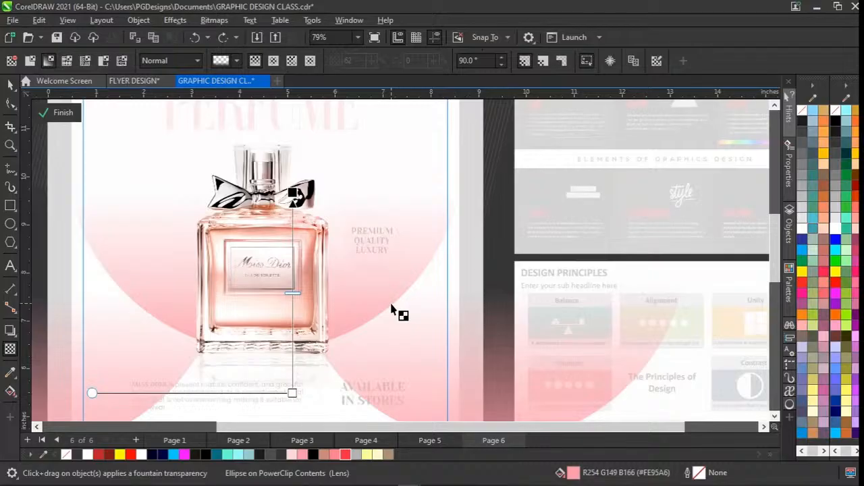
key("space")
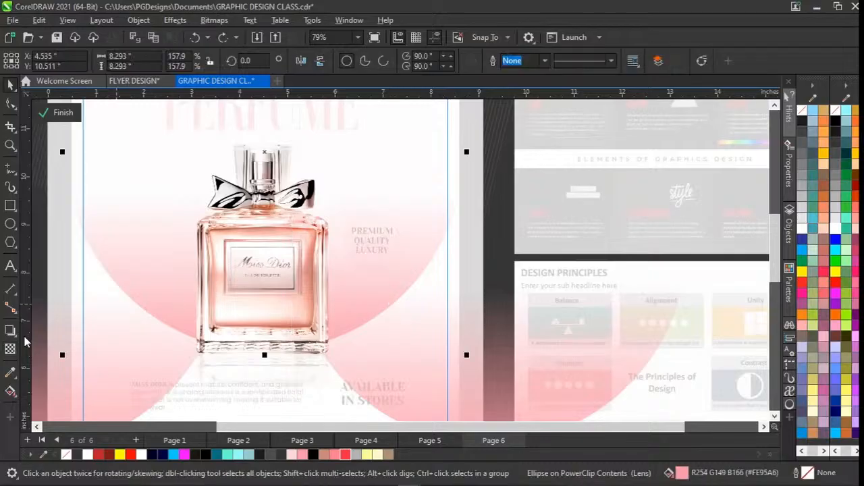
Draw a circle about 2.35 inches across beside the bottle, overlapping the flyer's right edge, and fill it with grey #808080.
left_click(10, 223)
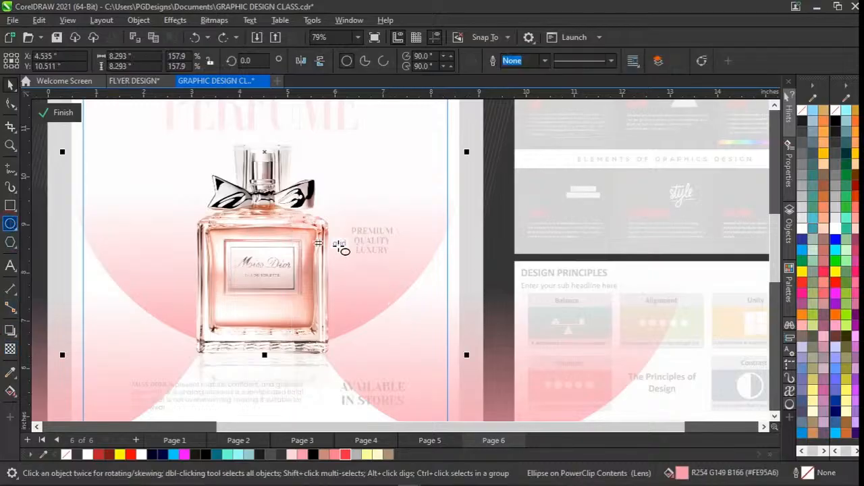
left_click_drag(384, 241, 496, 360)
key("space")
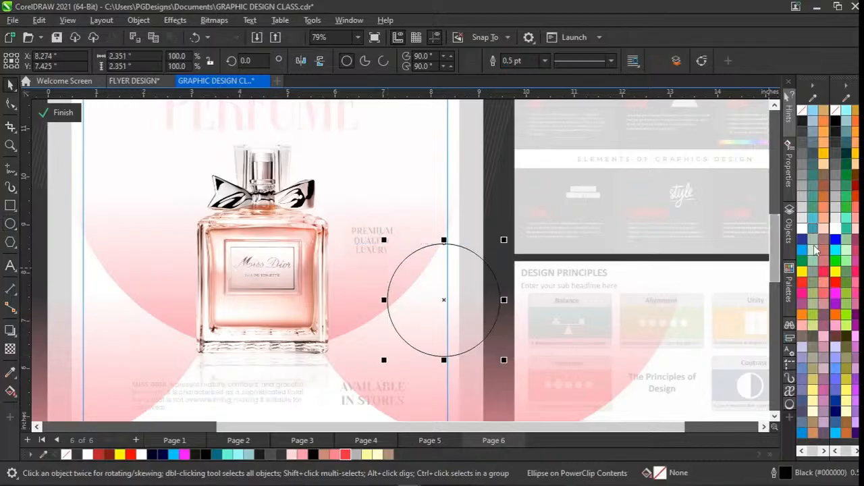
left_click(837, 178)
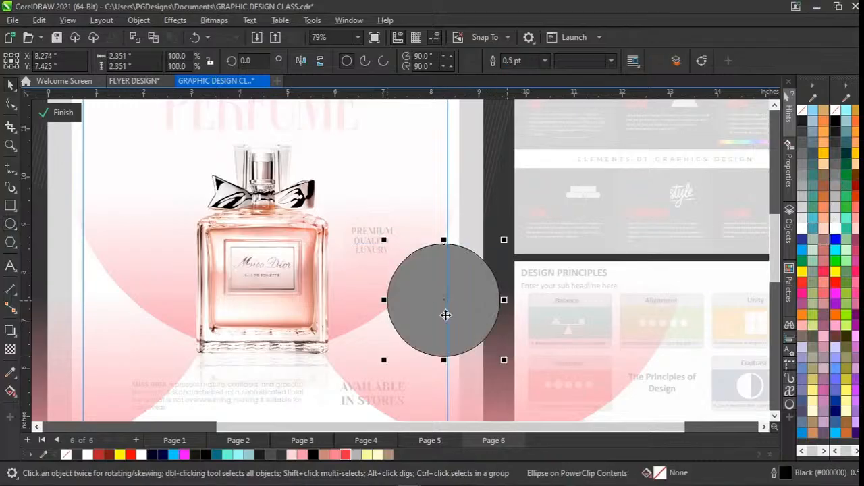
Give the grey practice circle a uniform transparency of 45.
left_click(9, 350)
left_click(425, 370)
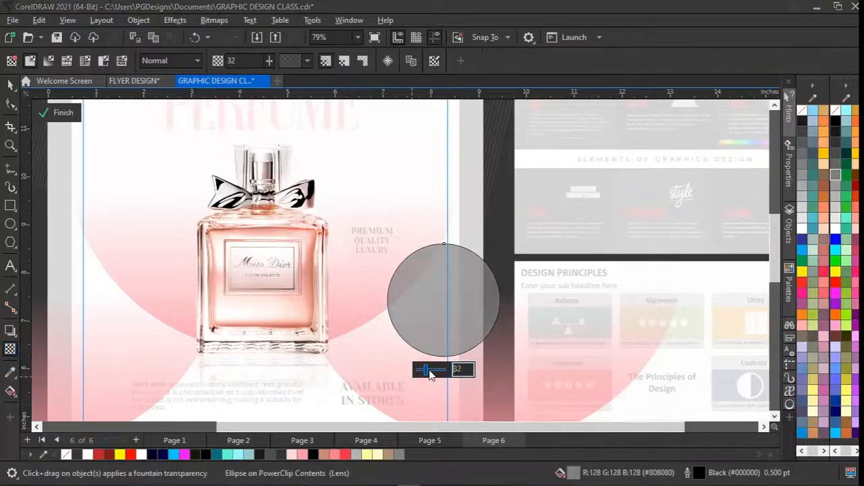
left_click_drag(430, 372, 436, 371)
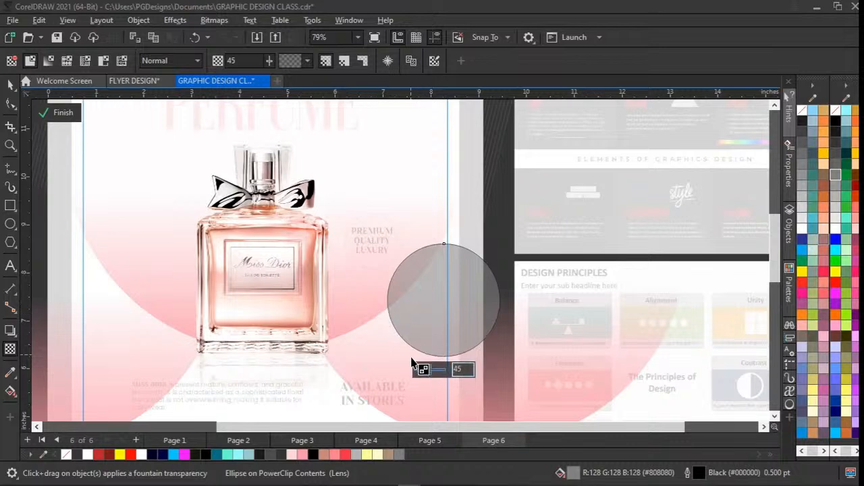
Try a vertical fountain transparency that fades out the grey circle's lower part, and delete the circle.
left_click_drag(435, 271, 436, 334)
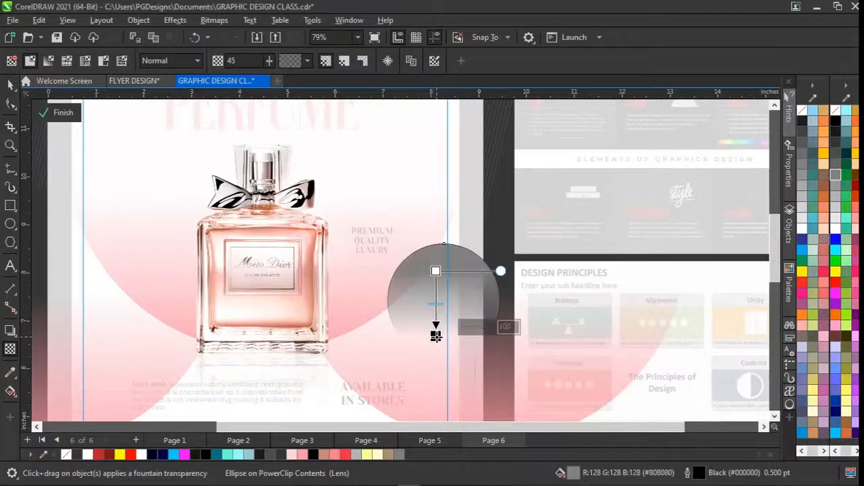
key("space")
left_click_drag(442, 295, 414, 292)
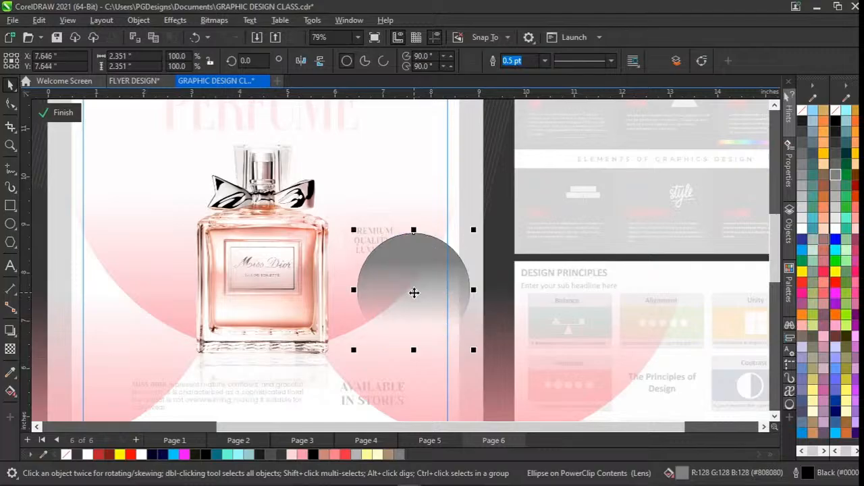
key("space")
left_click_drag(406, 259, 405, 234)
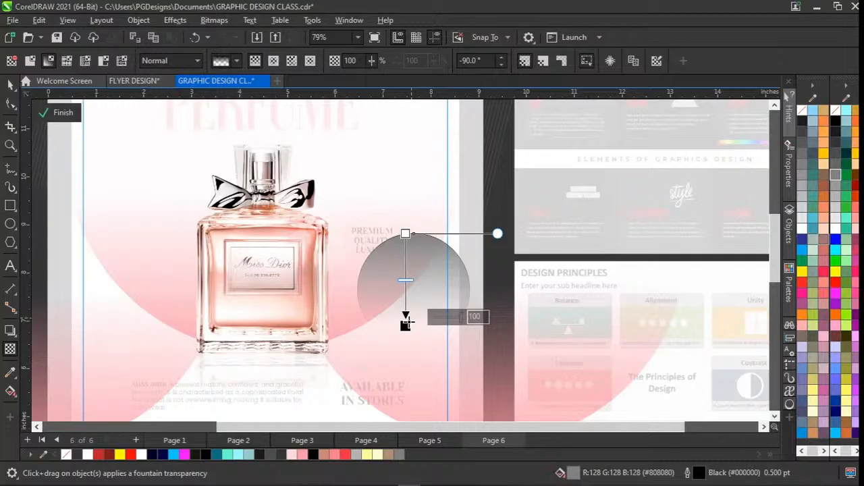
key("space")
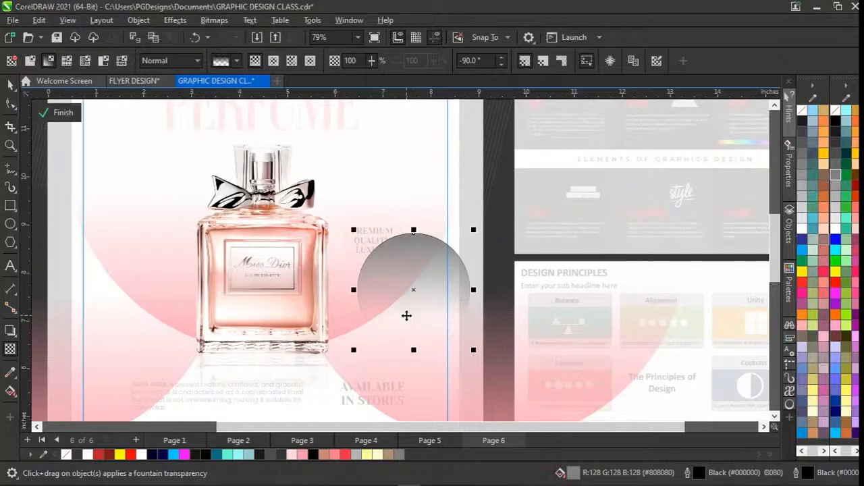
key("Delete")
Try a vertical fountain transparency on a copy of the perfume bottle placed beside the original, and delete the copy.
left_click(270, 312)
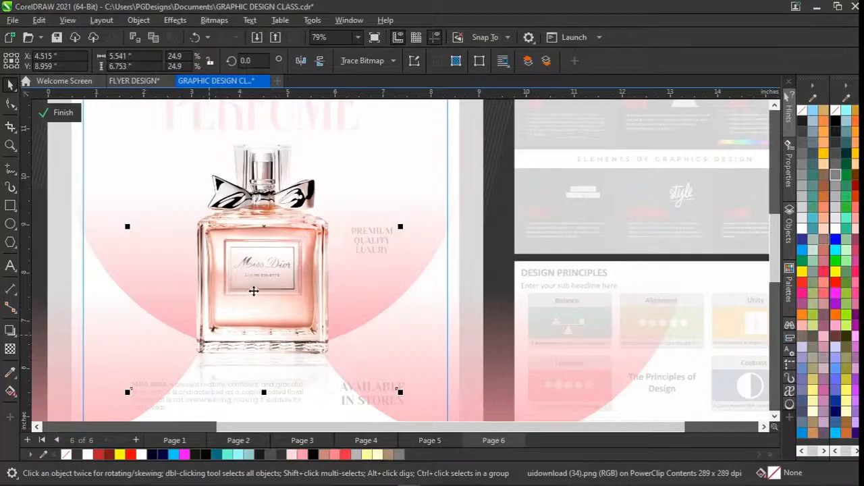
left_click_drag(255, 290, 410, 300)
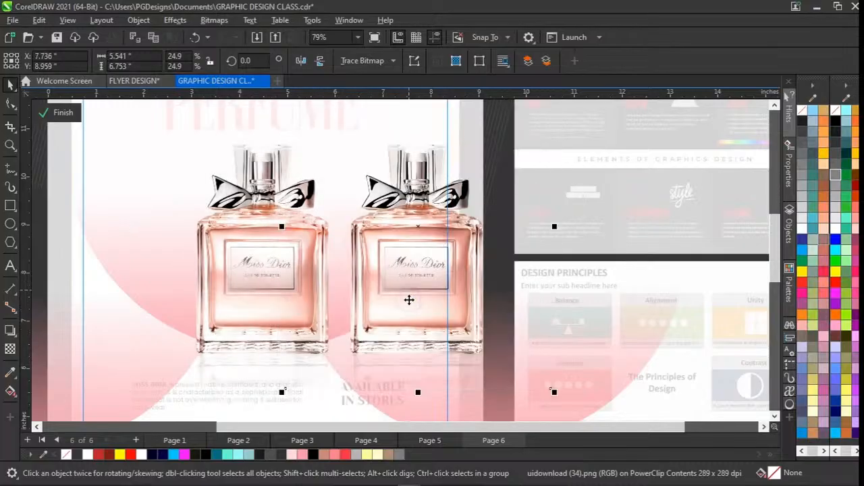
left_click(10, 350)
left_click_drag(416, 281, 417, 355)
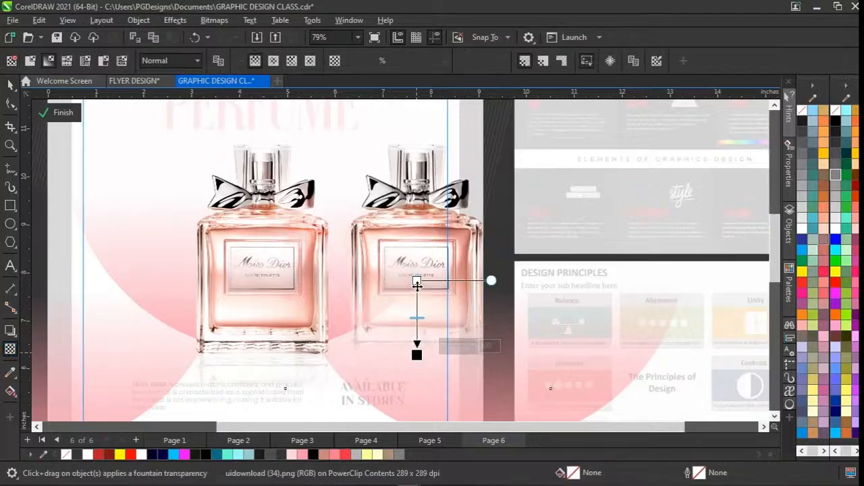
left_click_drag(417, 280, 416, 238)
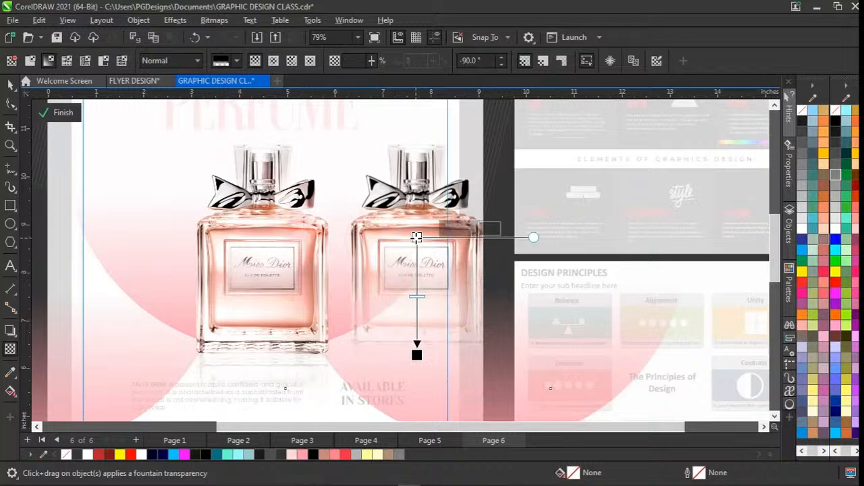
key("space")
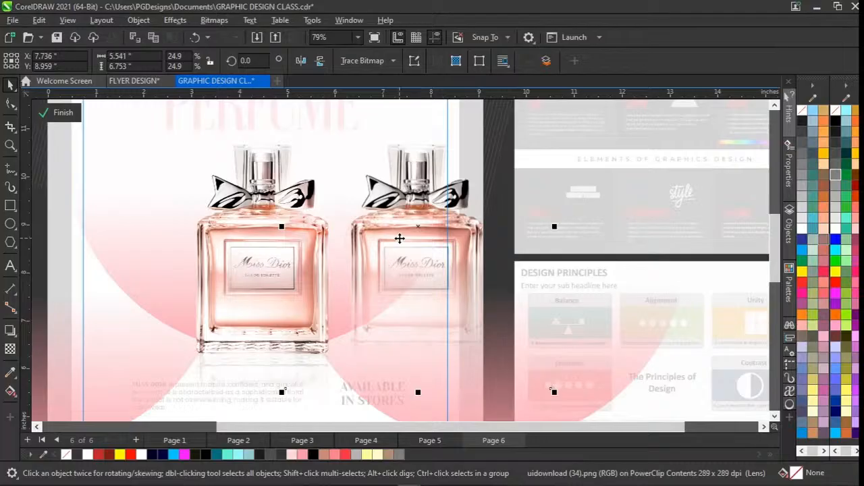
key("Delete")
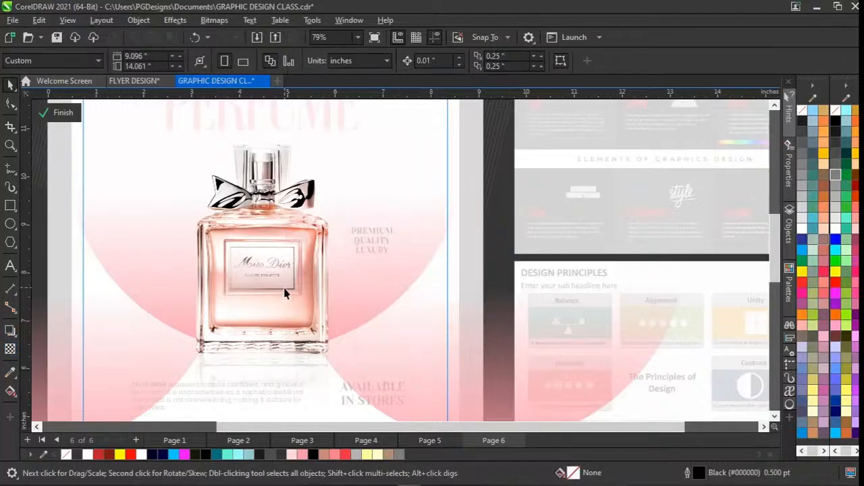
Examine how the lower background is built by selecting the bottle image and the pink circles on both sides of the flyer's base.
scroll(235, 309, "down", 1)
scroll(235, 310, "left", 5)
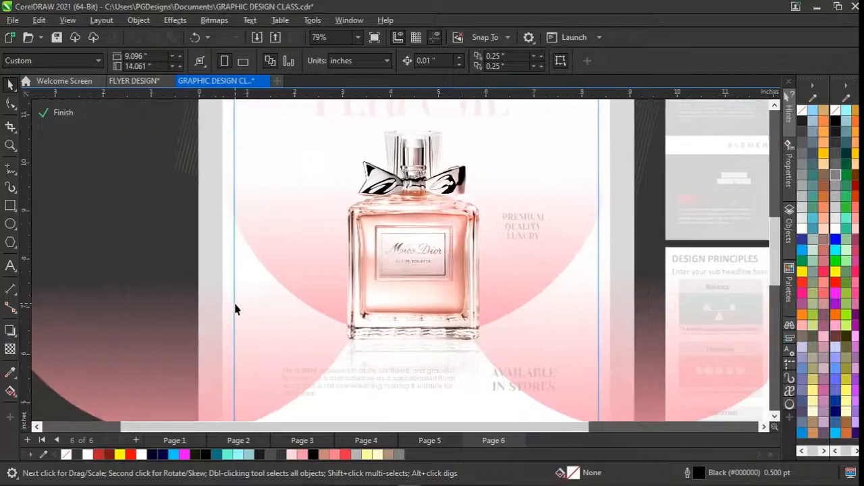
scroll(235, 309, "down", 1)
scroll(235, 310, "right", 1)
left_click(152, 350)
left_click(271, 224)
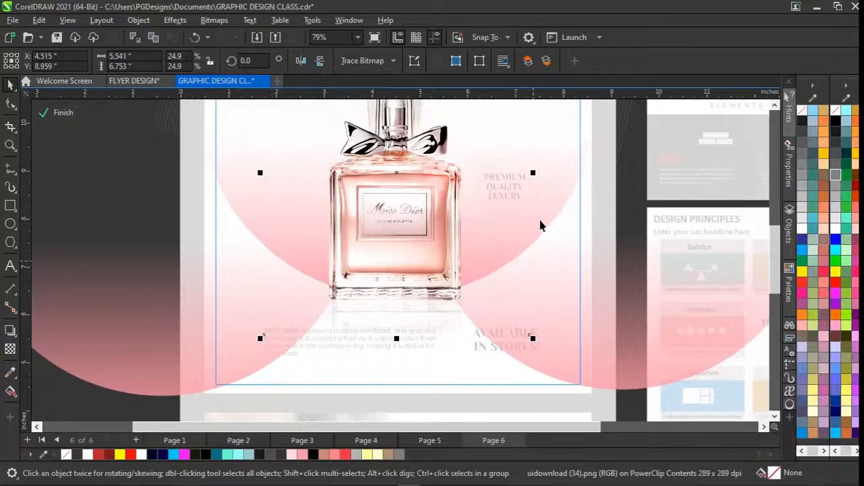
left_click(683, 323)
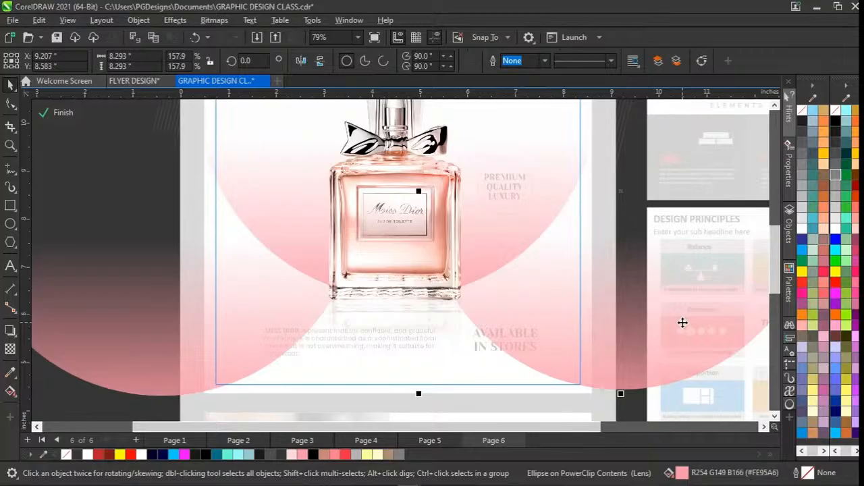
scroll(682, 323, "right", 2)
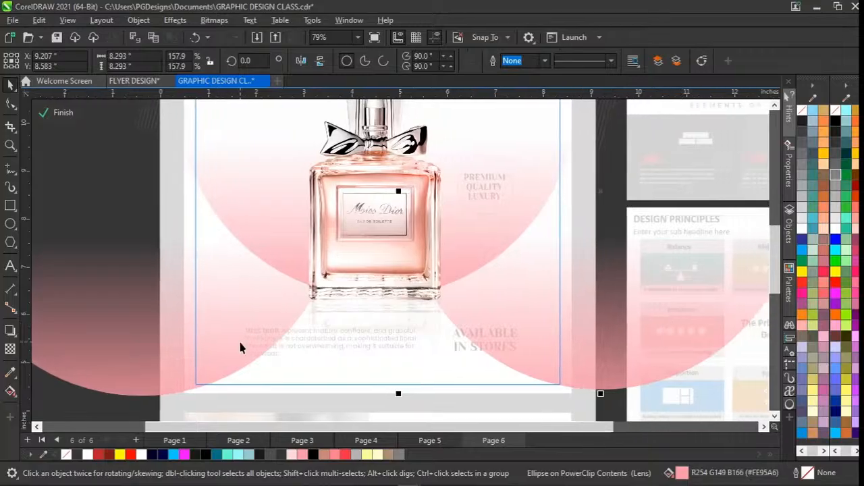
left_click(111, 335)
scroll(112, 335, "up", 2)
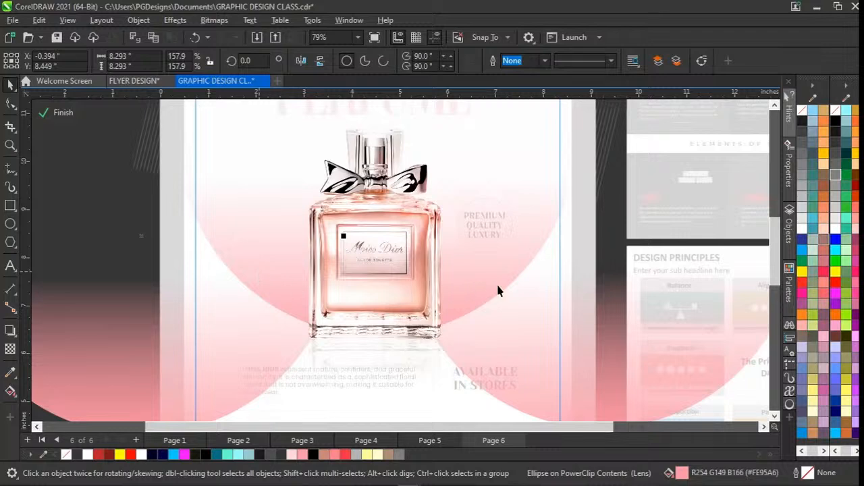
scroll(498, 290, "down", 3)
scroll(498, 291, "up", 4)
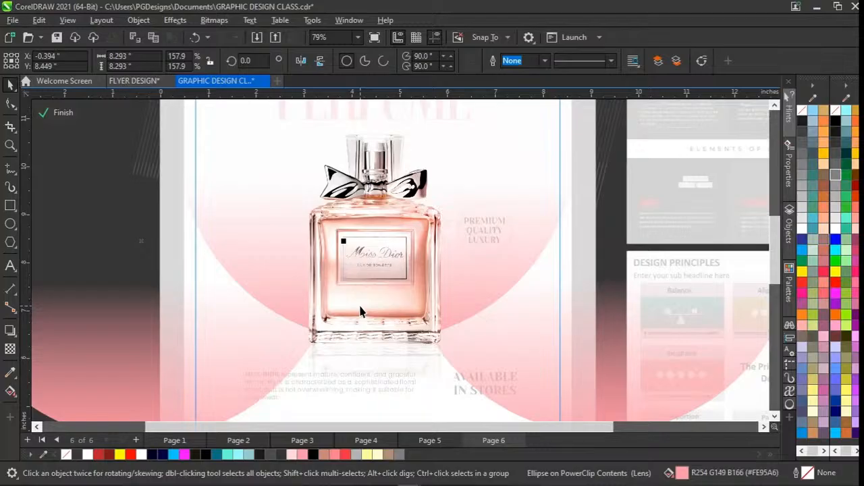
scroll(360, 311, "down", 2)
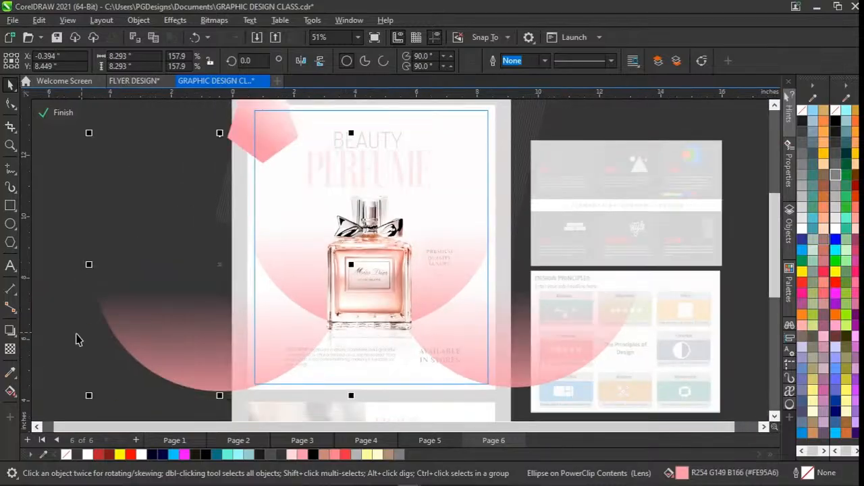
Select the bottle image to inspect it and finish editing the background PowerClip.
left_click(76, 339)
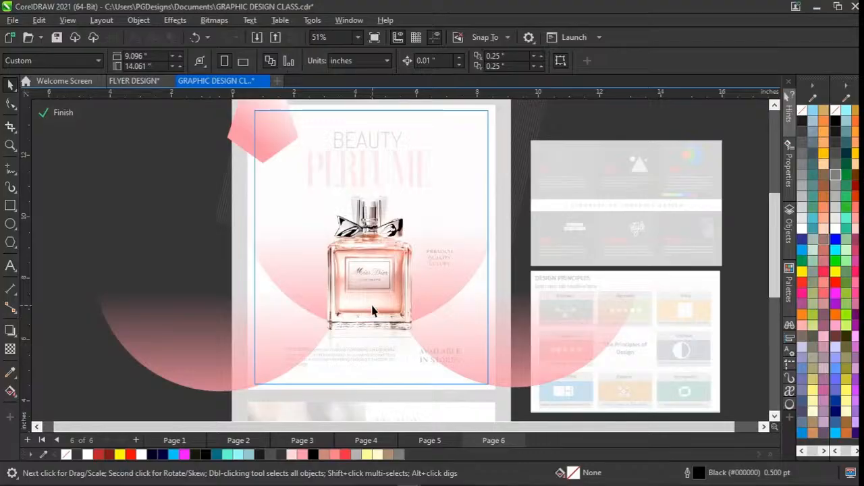
left_click(377, 269)
left_click(364, 307)
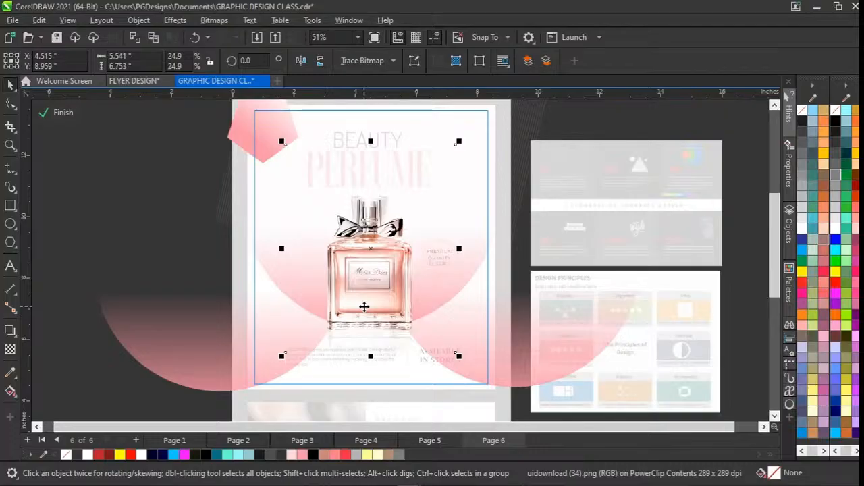
left_click(99, 367, "ctrl")
left_click(160, 337)
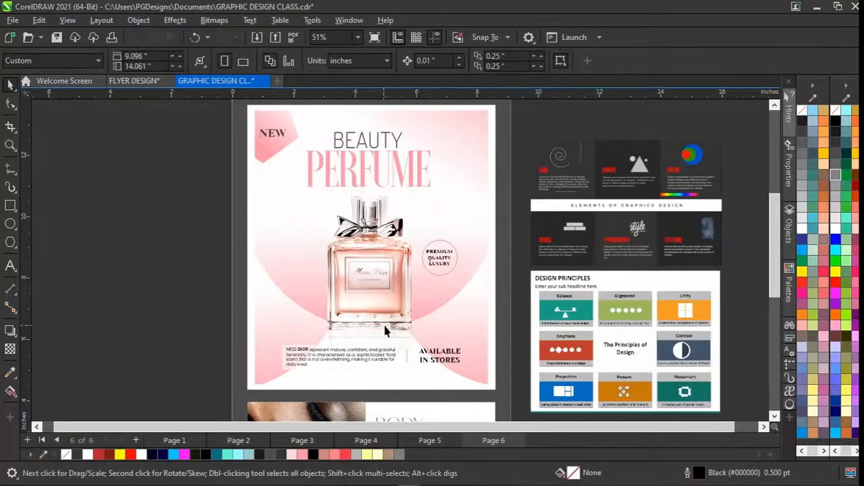
Reopen the flyer's background PowerClip for editing, try moving the group of pattern lines behind the title, and undo the move.
scroll(385, 328, "up", 1)
scroll(385, 331, "up", 1)
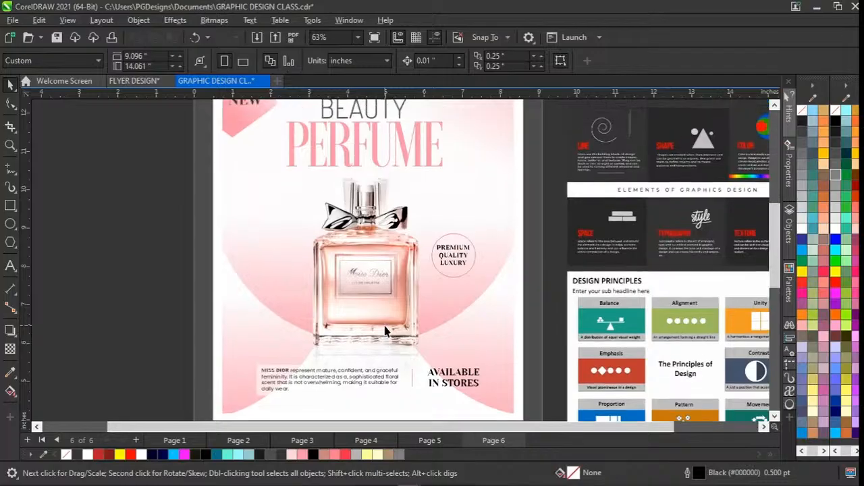
scroll(385, 331, "down", 2)
scroll(384, 324, "down", 1)
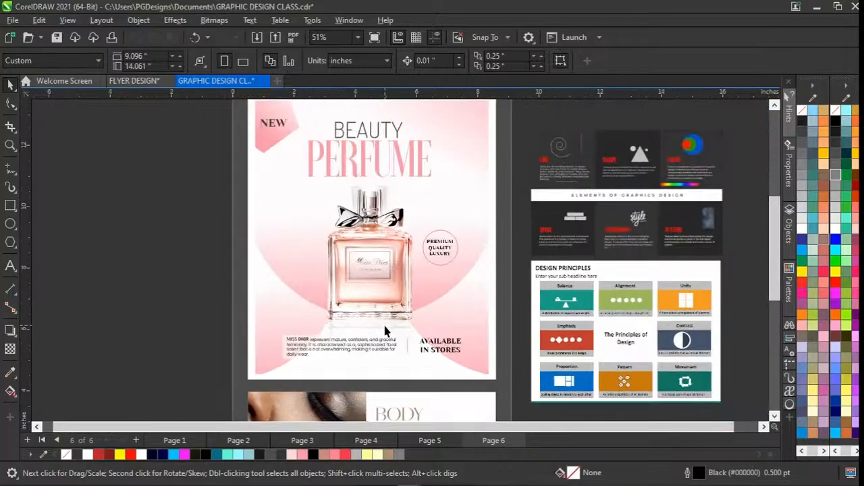
scroll(383, 322, "up", 1)
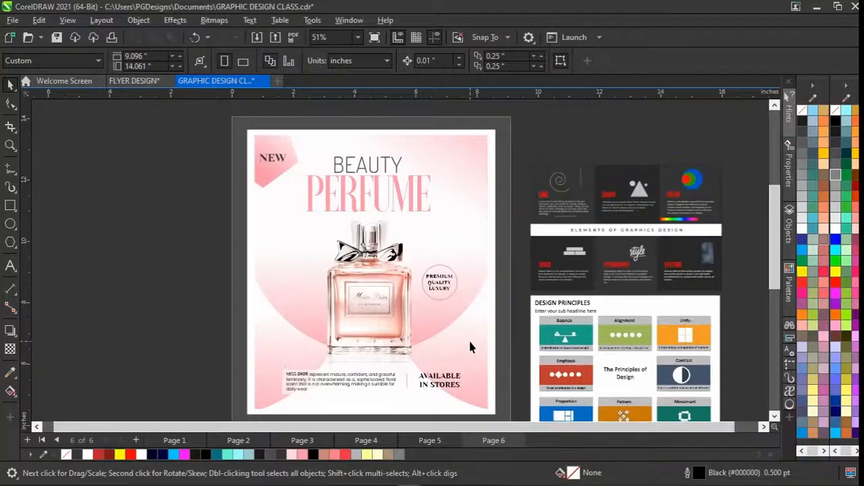
double_click(464, 194)
left_click(463, 194)
left_click(522, 128)
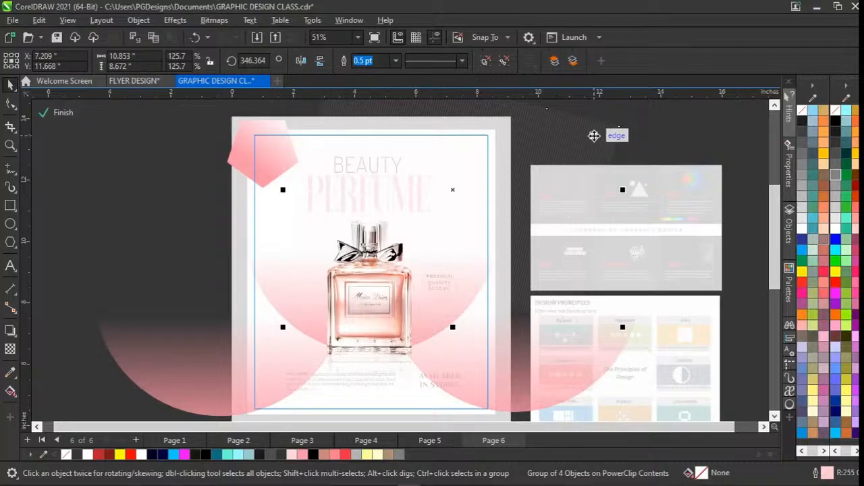
key("ctrl+z")
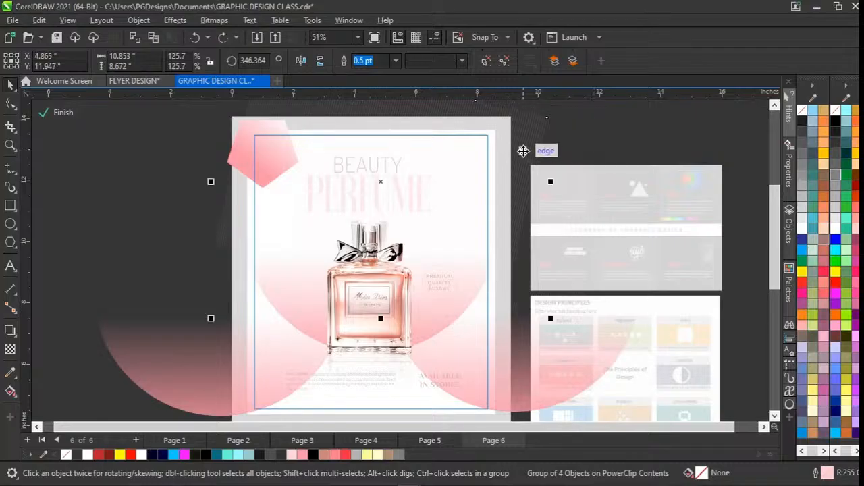
Try shifting the pattern-line group off the flyer, undo the shift, and finish editing the background PowerClip.
left_click_drag(526, 139, 667, 150)
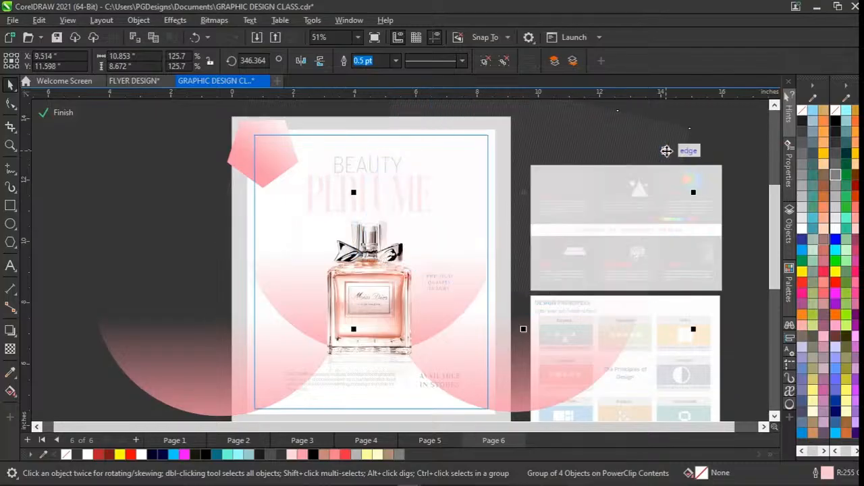
key("ctrl+z")
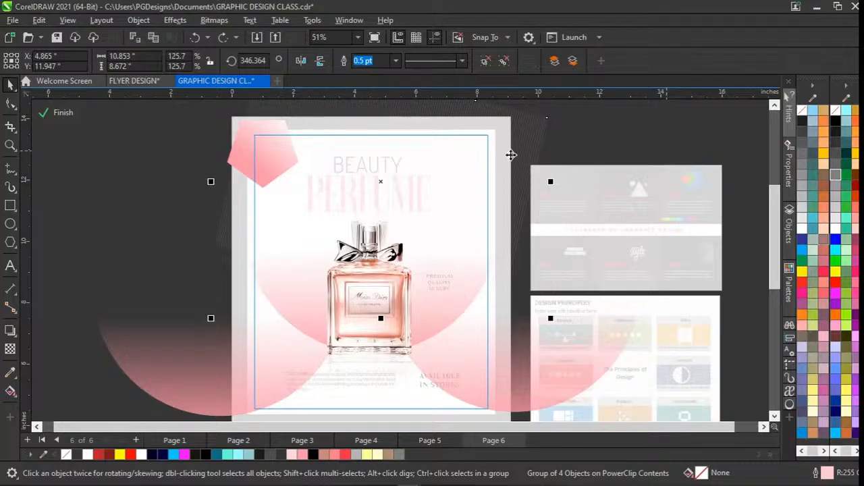
left_click(15, 348)
left_click(78, 304, "ctrl")
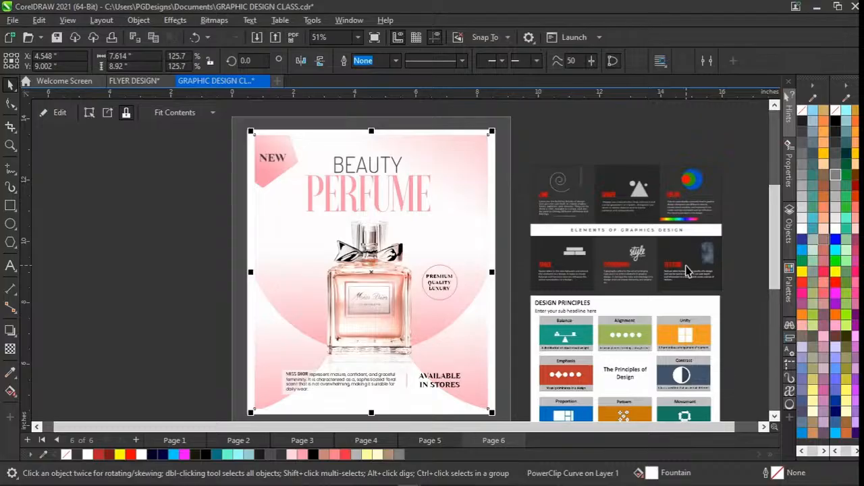
Reopen the background PowerClip, lower the transparency of the pattern-line group, finish editing, and check the pattern on the flyer.
left_click(475, 164, "ctrl")
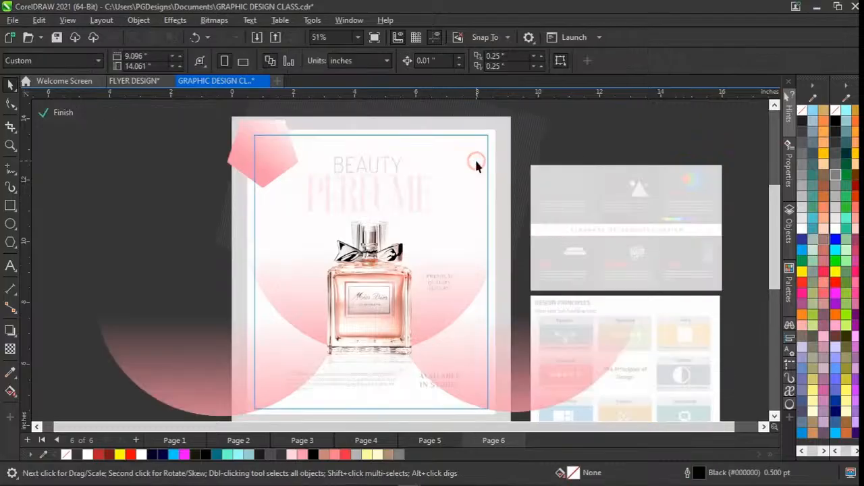
left_click(476, 164)
left_click(10, 349)
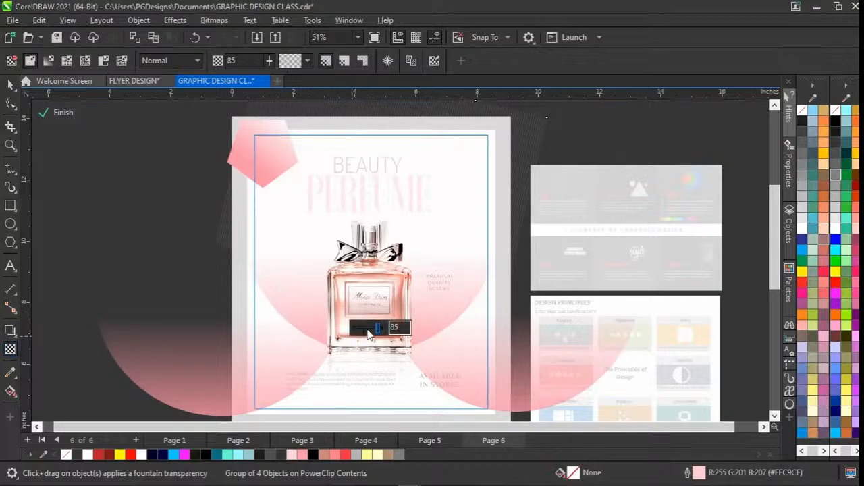
left_click_drag(368, 333, 363, 331)
left_click(54, 258, "ctrl")
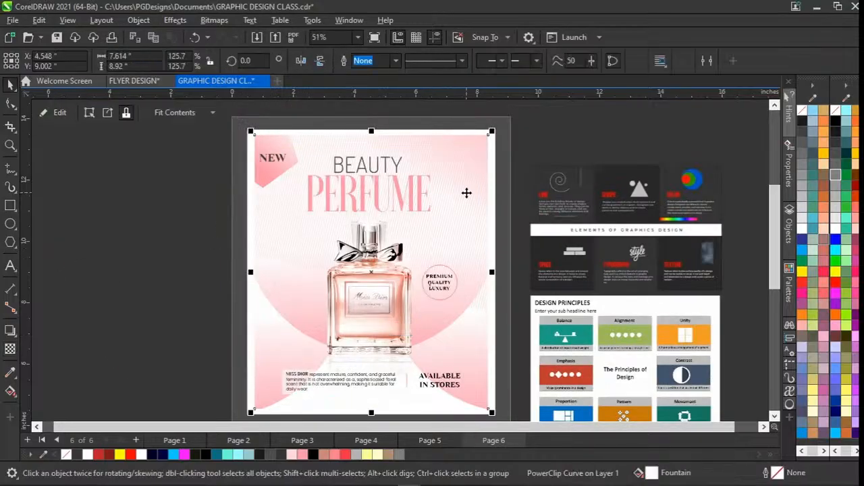
scroll(466, 194, "up", 3)
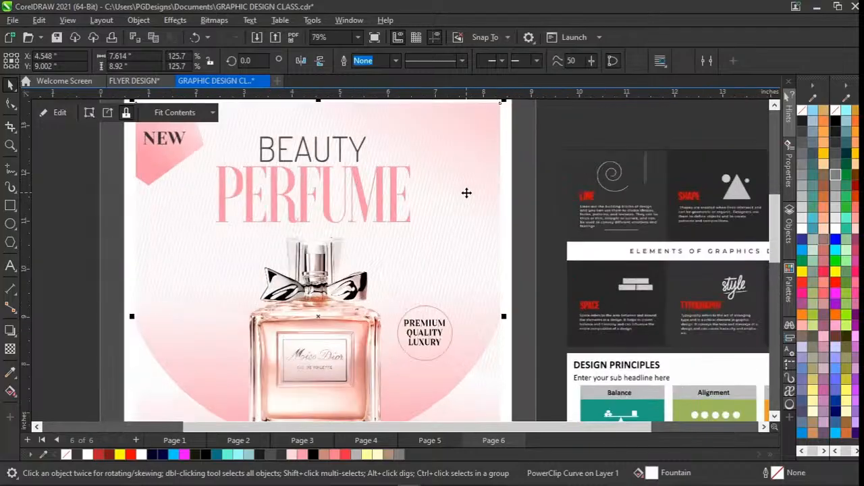
scroll(466, 193, "down", 3)
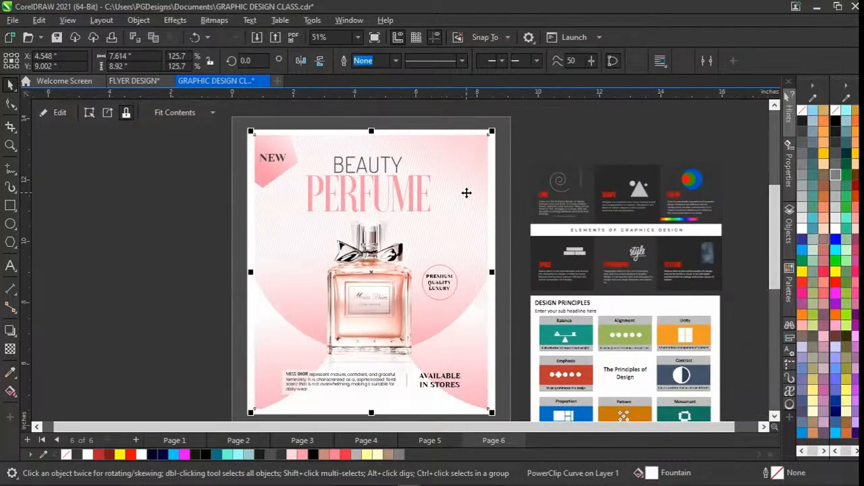
Undo the pattern lines' transparency change and leave PowerClip editing.
double_click(466, 193)
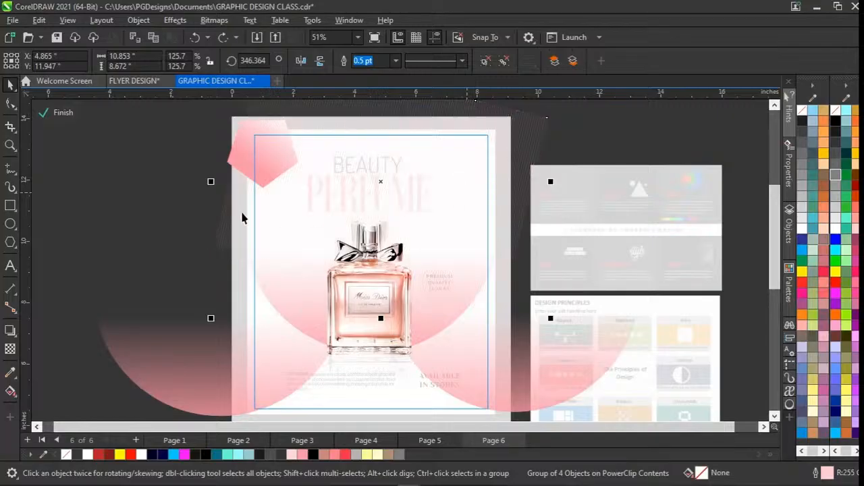
left_click(200, 222, "ctrl")
left_click(159, 236)
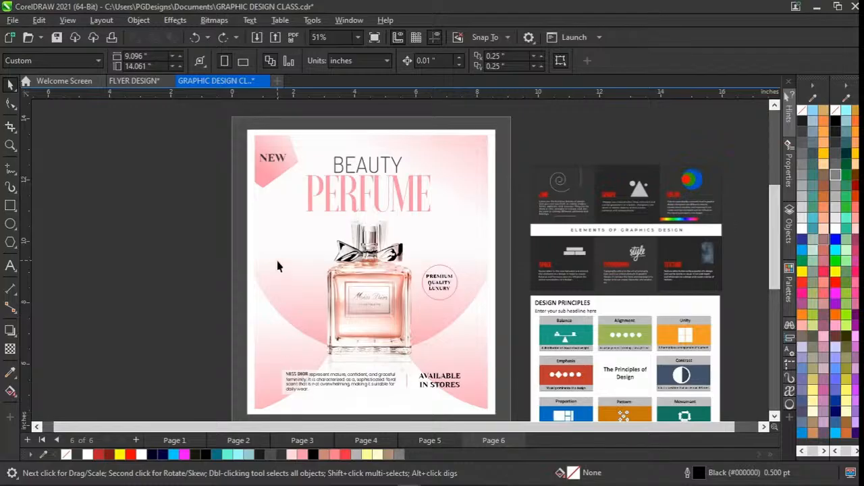
Enlarge the PERFUME title to about 173.8 pt and move it down so it overlaps the bottle's cap.
left_click(398, 201)
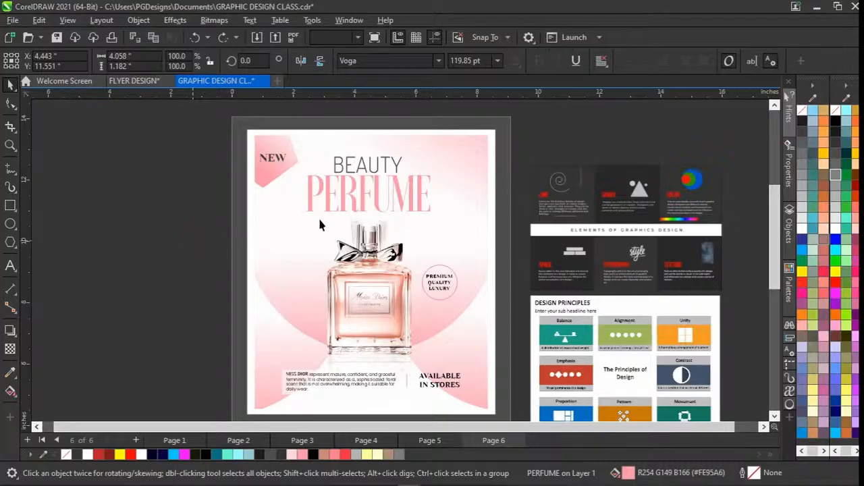
left_click(326, 204)
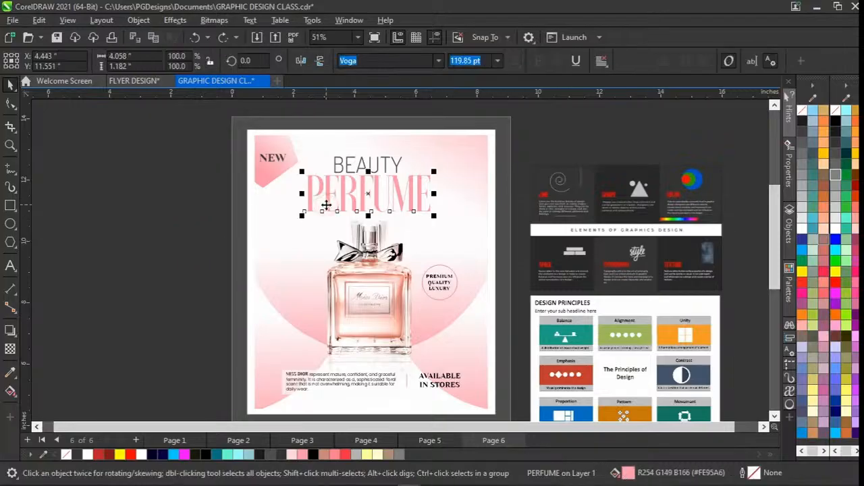
left_click(225, 238)
left_click(333, 206)
left_click_drag(302, 215, 274, 250)
left_click_drag(361, 201, 362, 218)
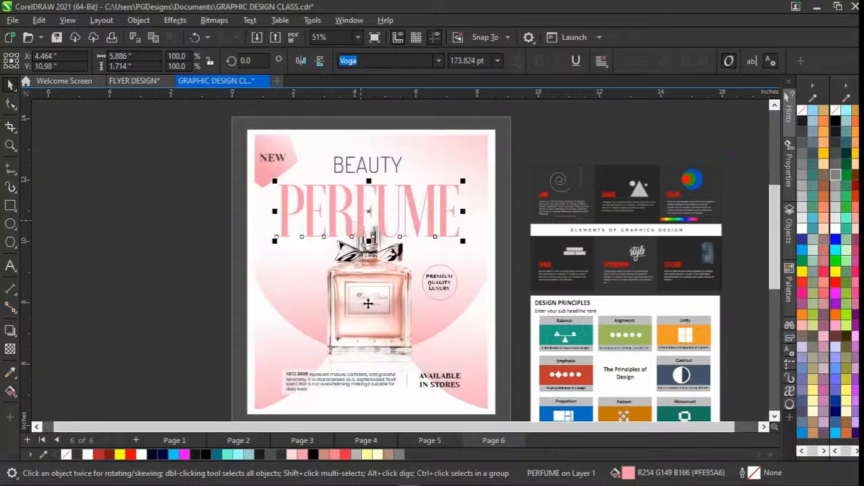
Select the background and bottle image to check the layering, and undo the PERFUME title's enlargement and move.
left_click(365, 300)
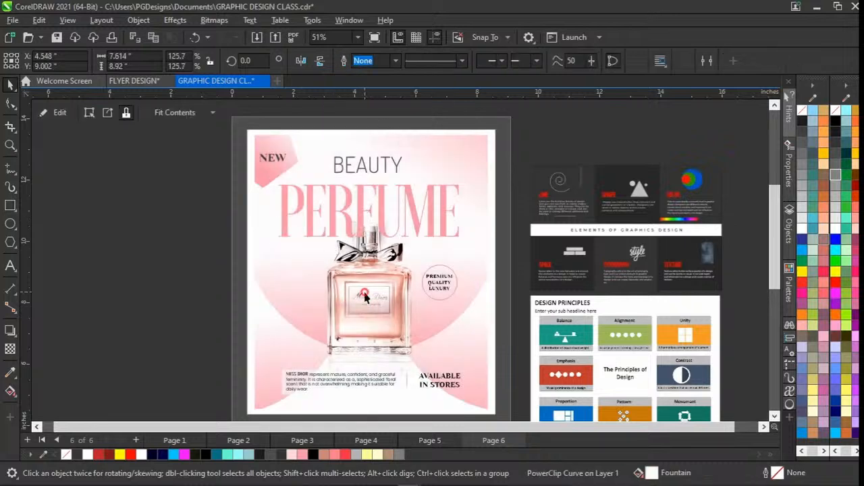
left_click(359, 302)
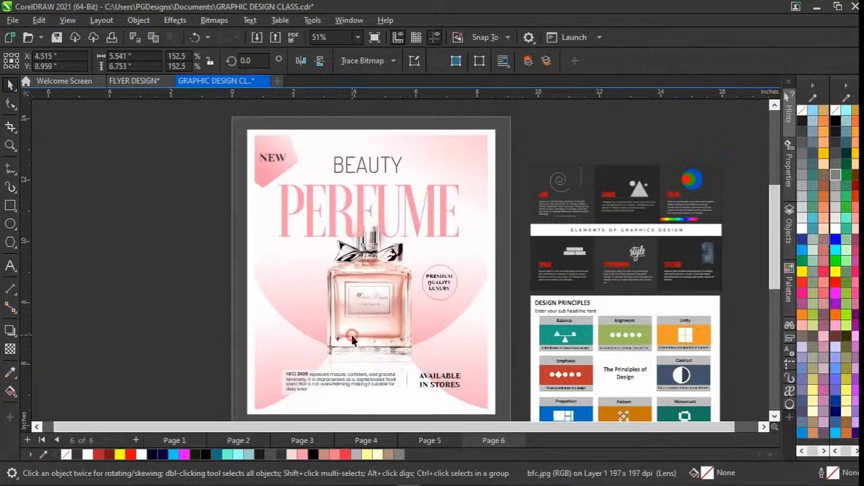
key("ctrl+z")
key("ctrl+z")
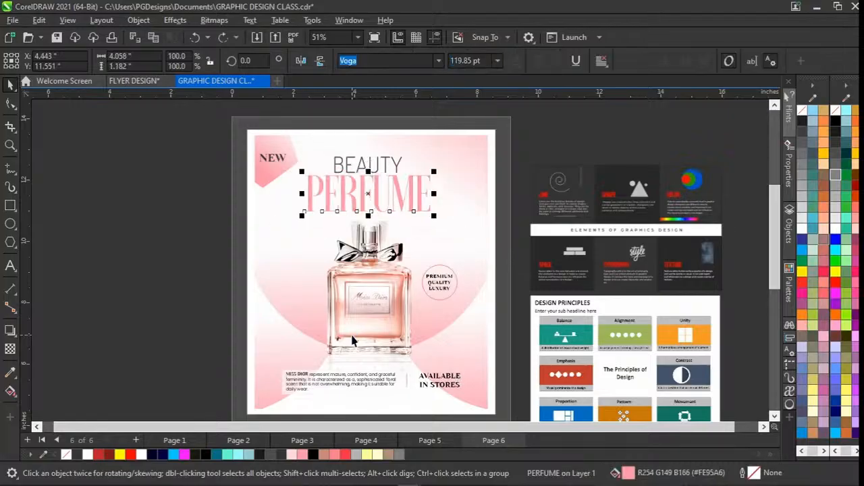
left_click(229, 311)
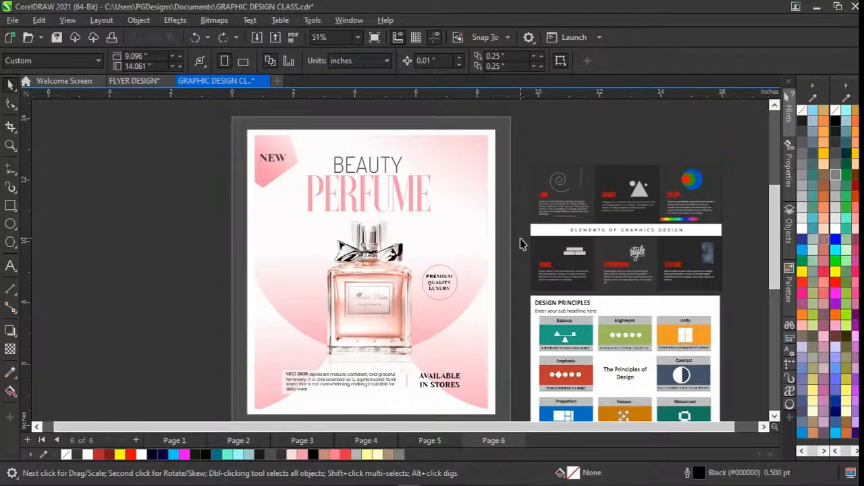
Select the circular PREMIUM QUALITY LUXURY badge beside the bottle to inspect its grouped circle and text.
left_click_drag(507, 238, 407, 327)
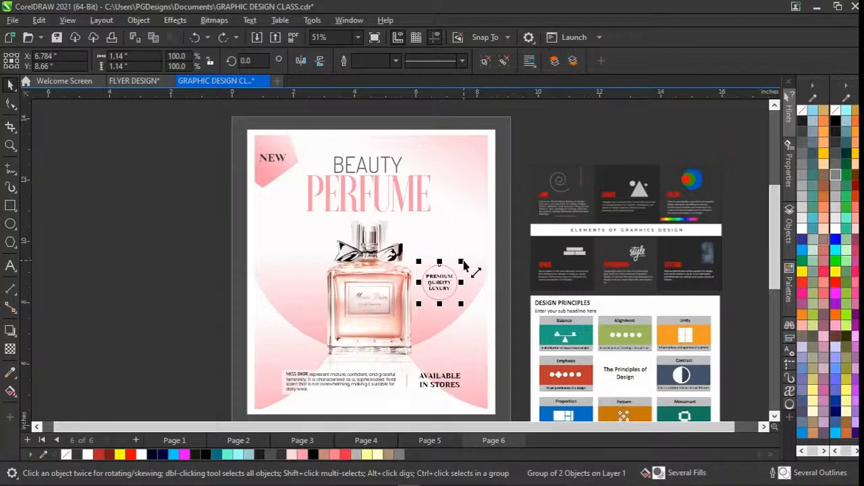
left_click(187, 290)
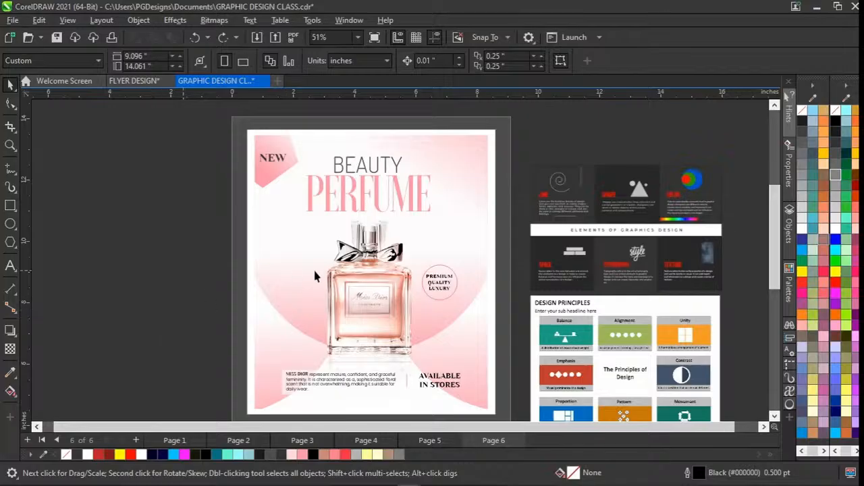
scroll(316, 275, "up", 1)
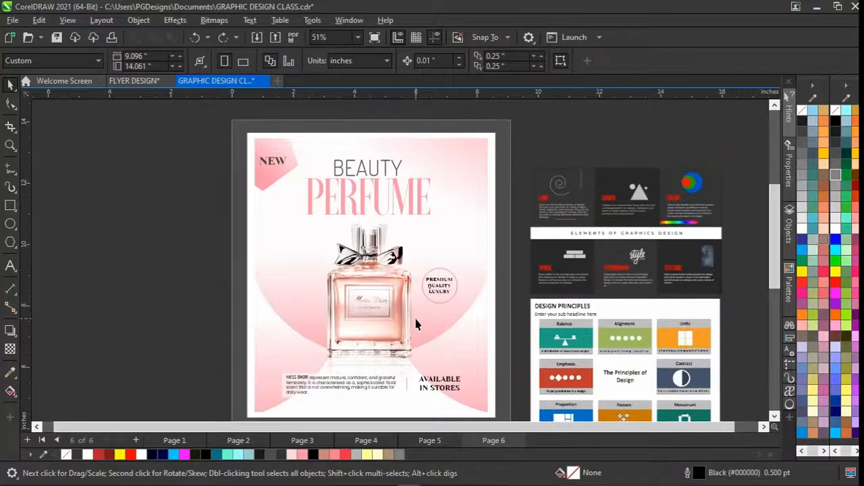
Select the PERFUME title and check which font it uses.
left_click(422, 214)
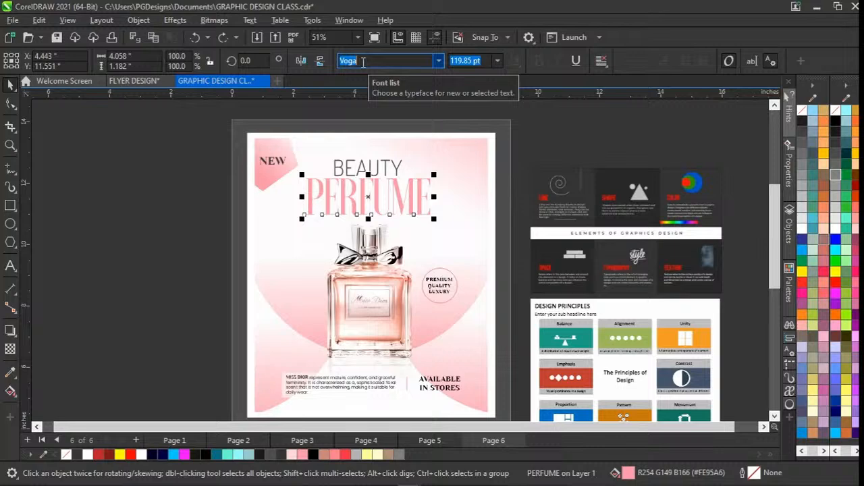
left_click(362, 192)
left_click(181, 230)
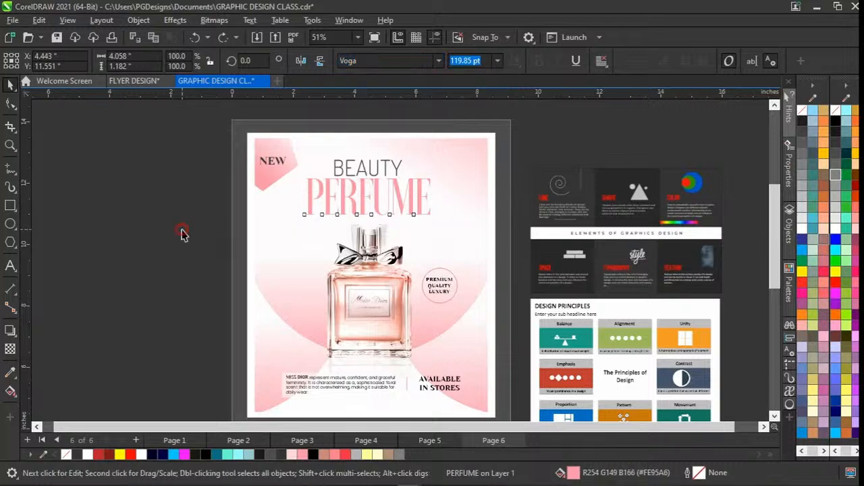
left_click(328, 202)
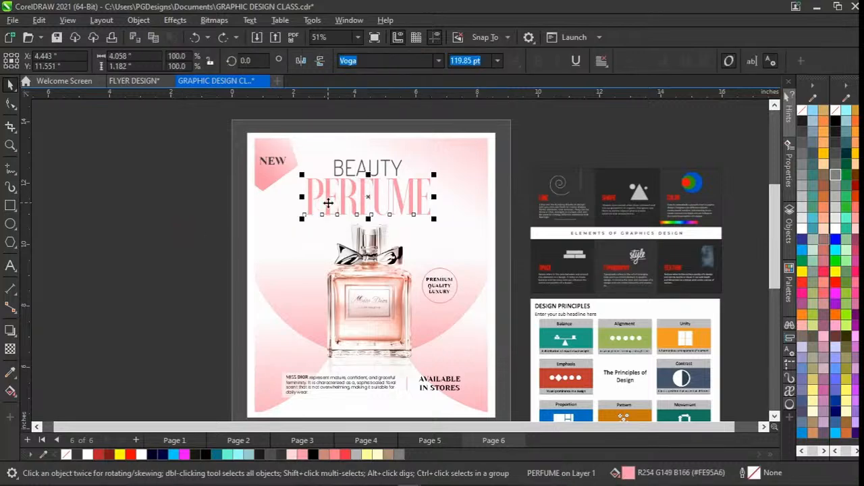
Examine the PERFUME title up close and its placement relative to the BEAUTY text, the bottle and the whole flyer.
scroll(329, 202, "up", 1)
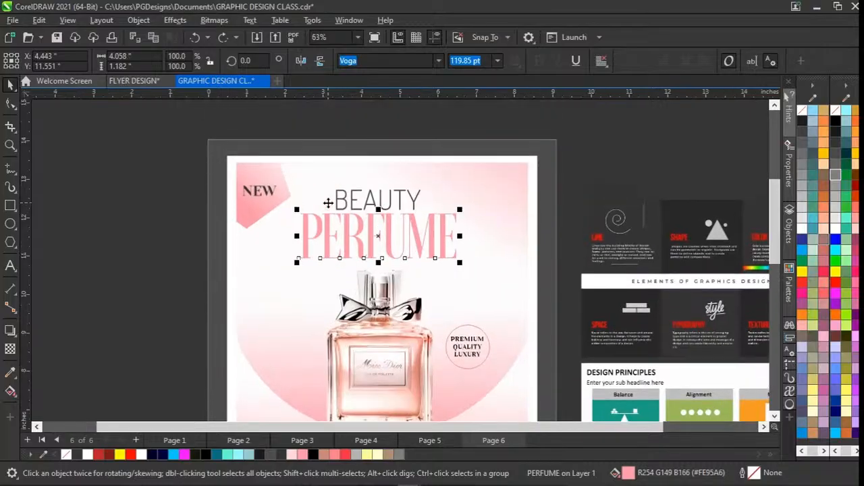
scroll(330, 256, "up", 1)
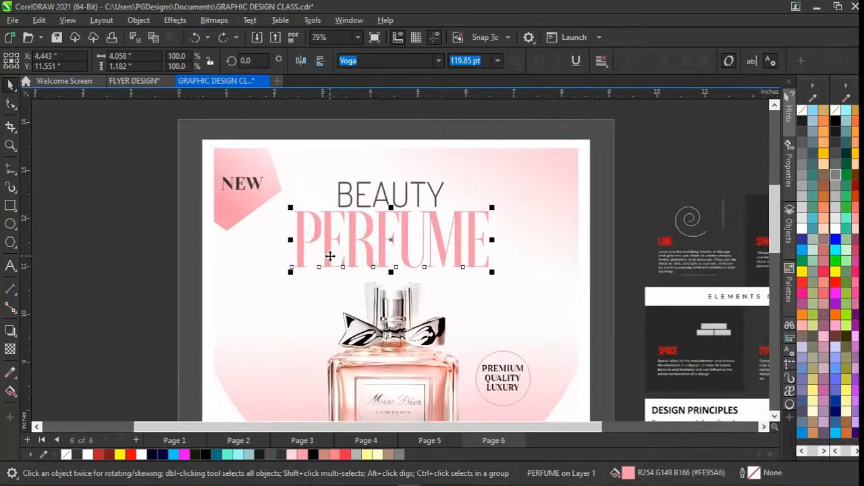
scroll(330, 256, "down", 4)
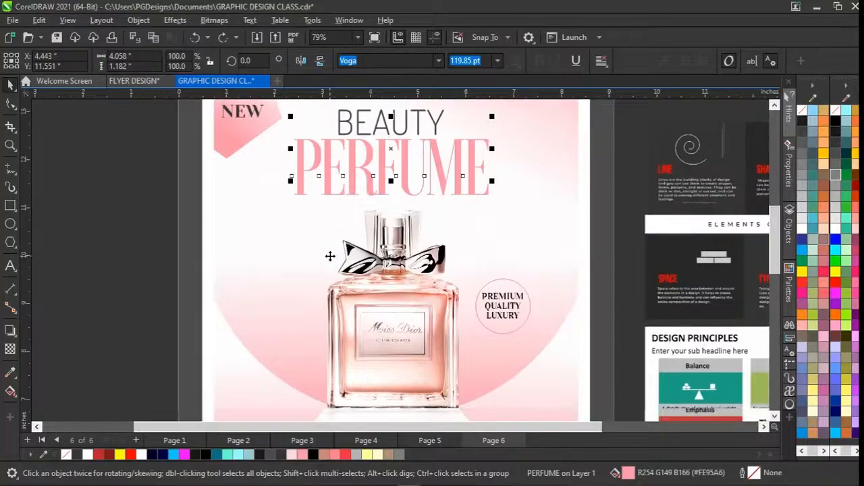
scroll(374, 248, "up", 4)
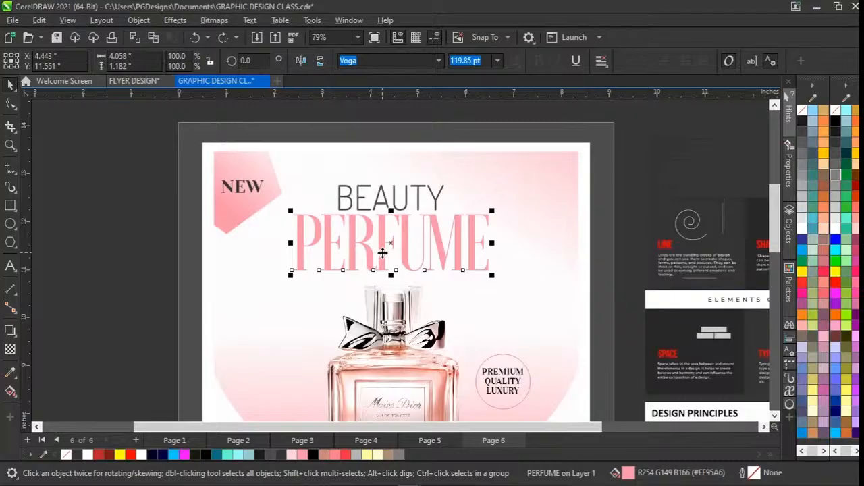
scroll(382, 252, "up", 1)
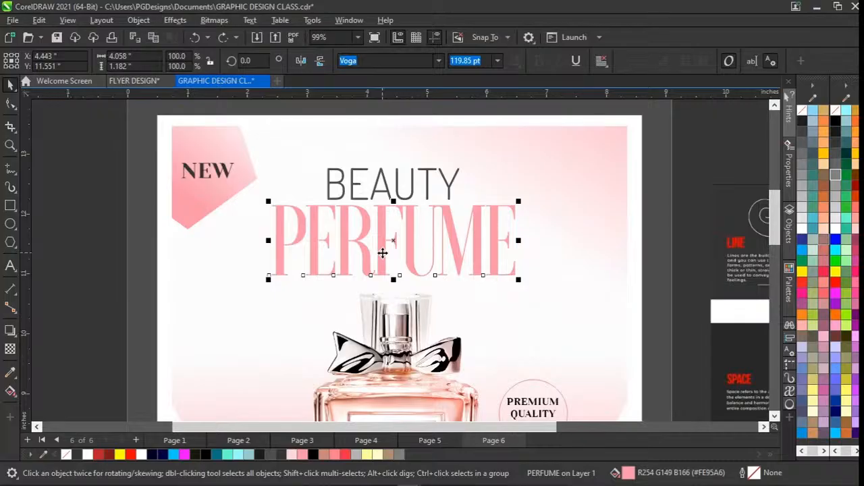
scroll(382, 253, "down", 1)
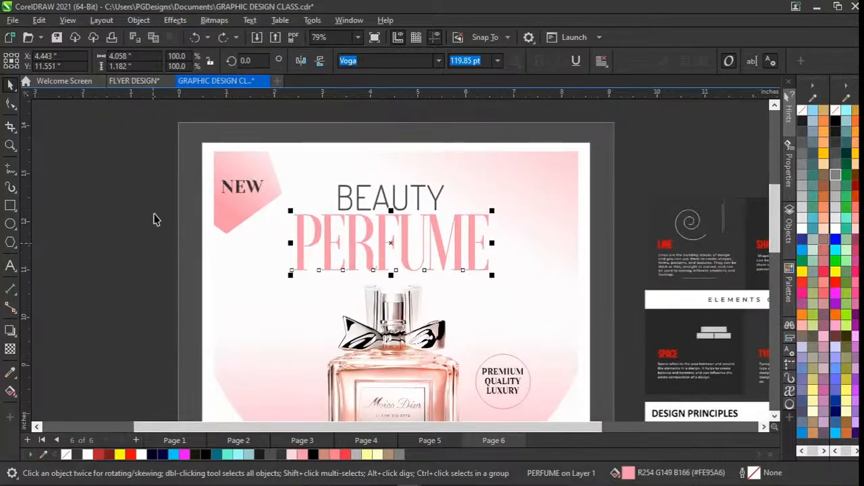
left_click_drag(154, 208, 534, 290)
scroll(533, 290, "down", 1)
scroll(534, 290, "down", 3)
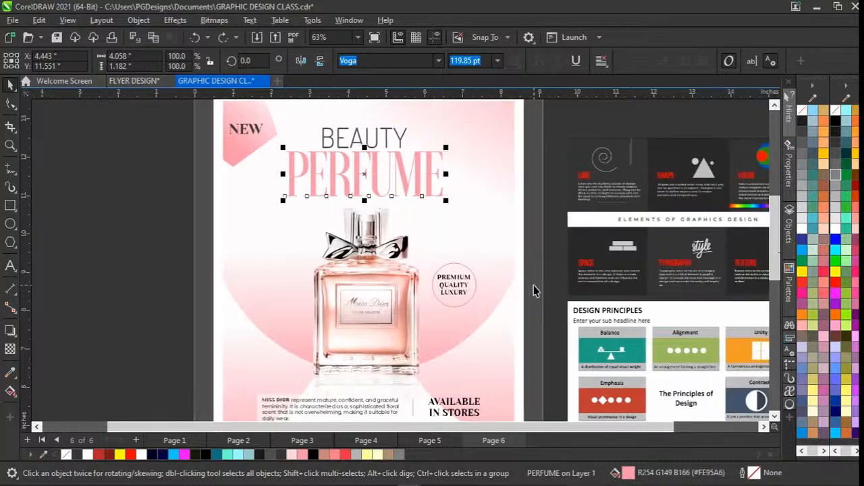
scroll(533, 291, "down", 1)
left_click(178, 270)
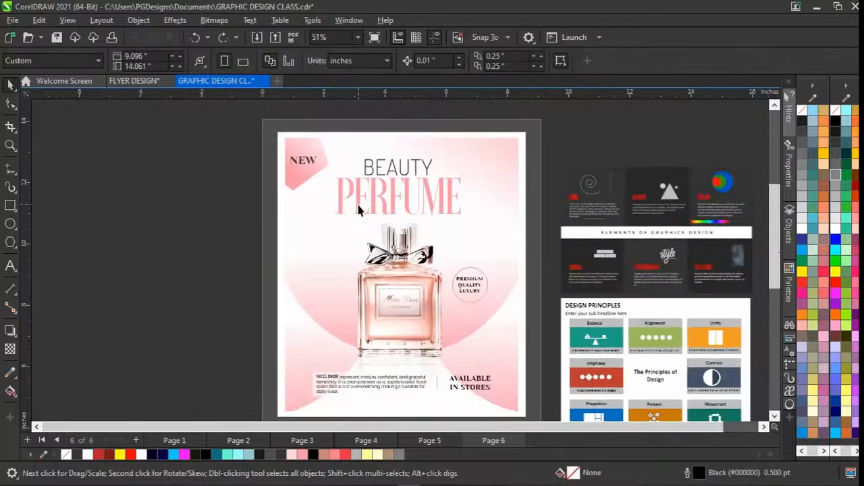
Select the PERFUME title and the BEAUTY text in turn to compare their lettering, and inspect BEAUTY up close.
left_click(359, 205)
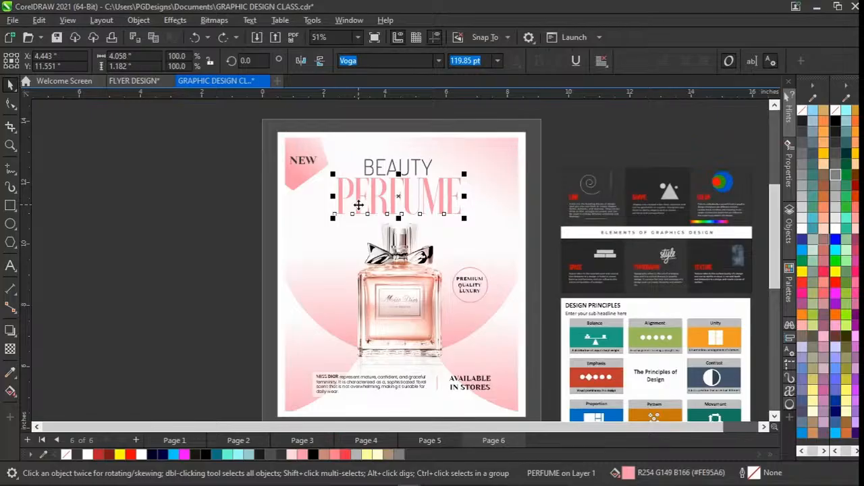
left_click(218, 233)
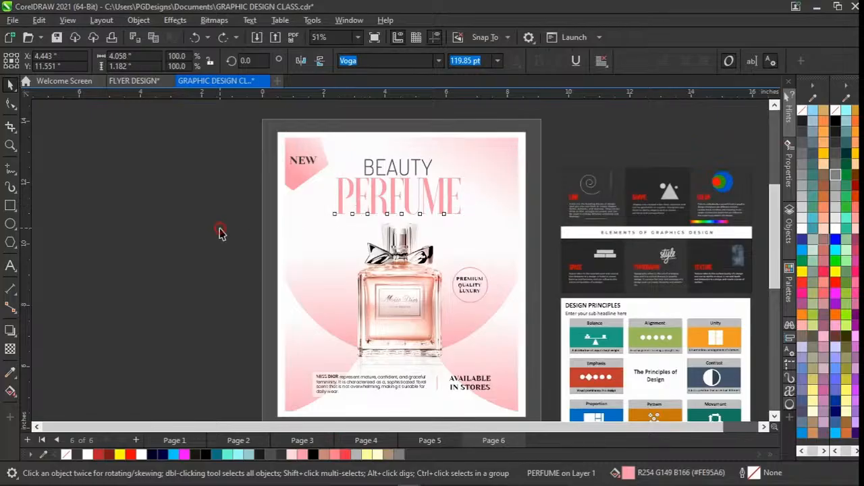
left_click(383, 170)
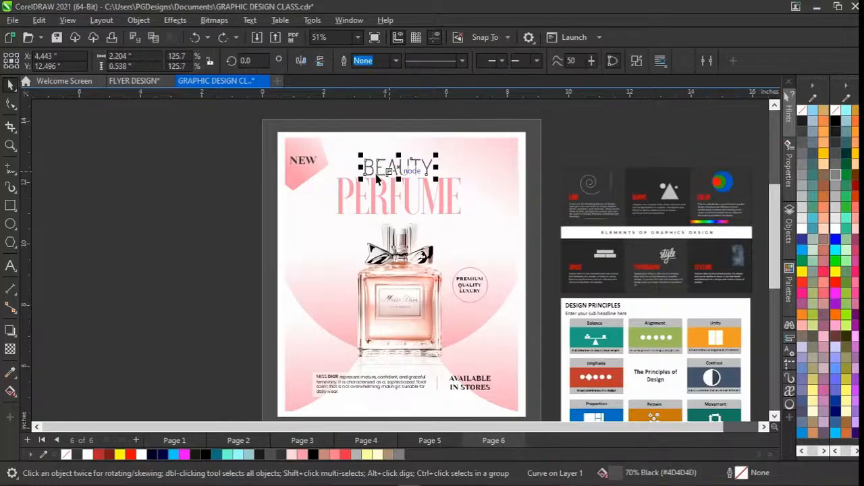
scroll(373, 172, "up", 3)
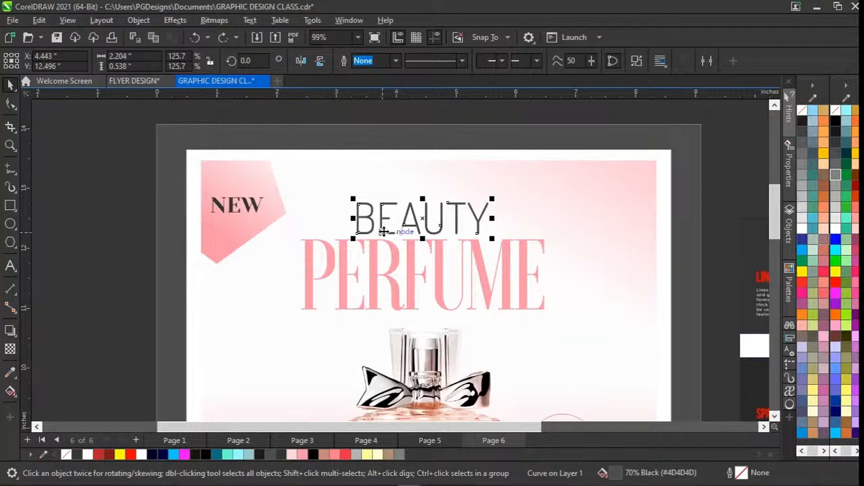
Select the PERFUME title and examine its thick-and-thin letterforms up close beneath the BEAUTY text.
scroll(382, 231, "up", 2)
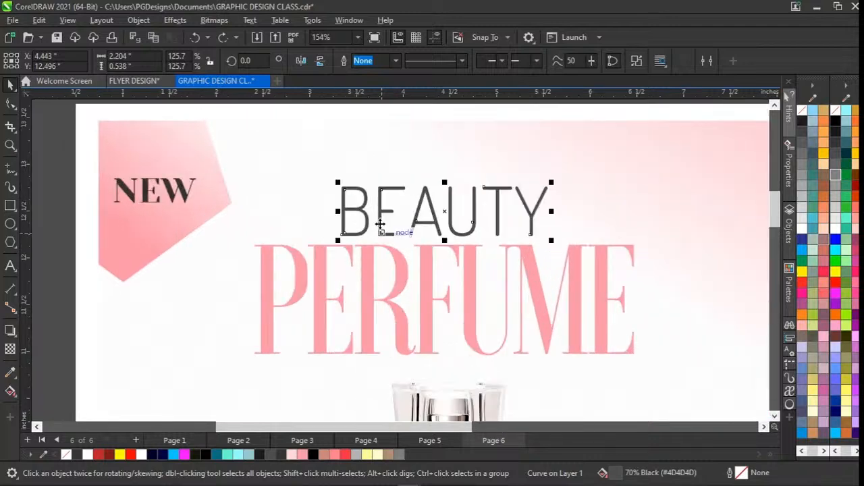
left_click(363, 352)
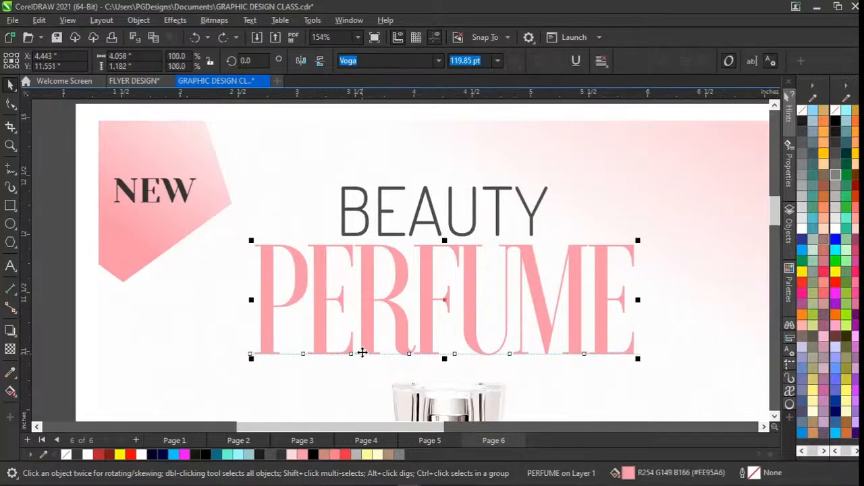
scroll(363, 353, "up", 1)
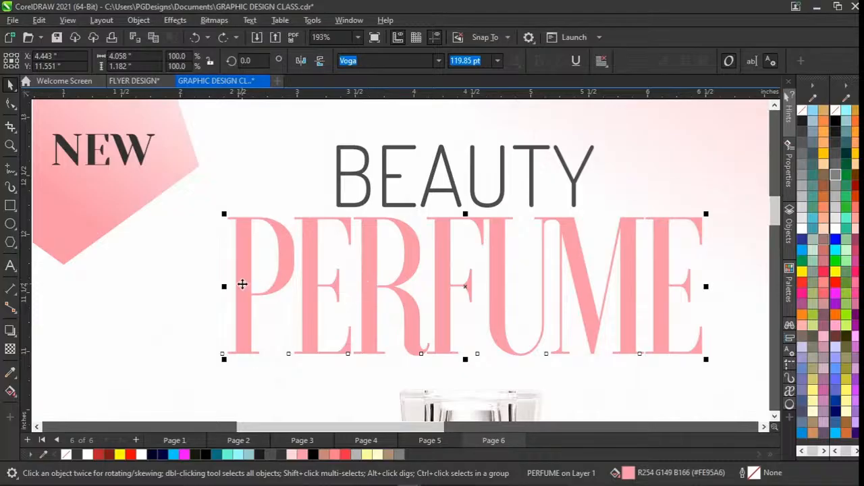
scroll(242, 285, "up", 1)
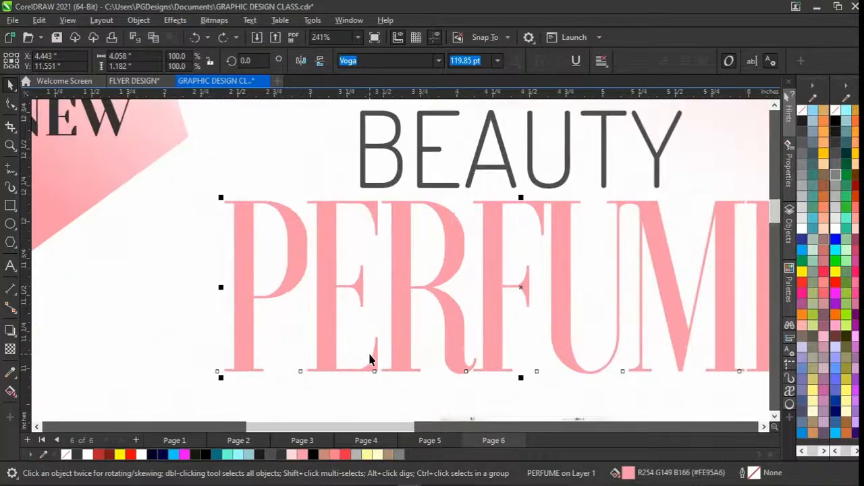
scroll(369, 358, "up", 1)
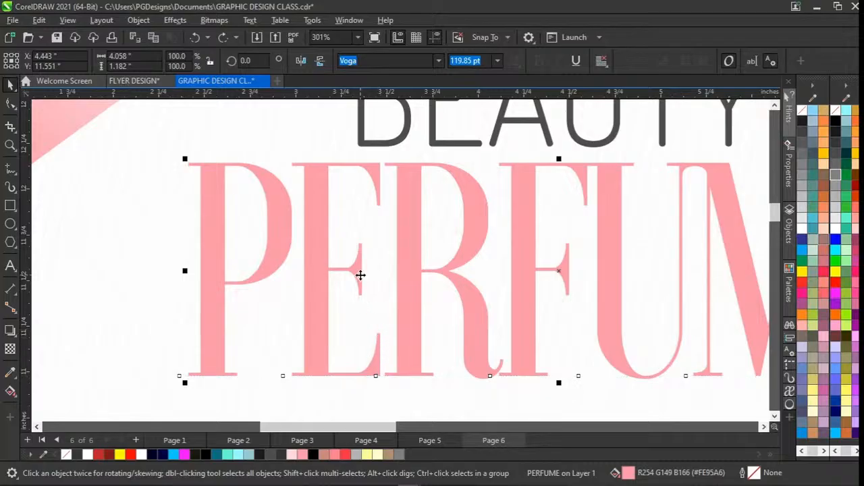
scroll(360, 275, "up", 3)
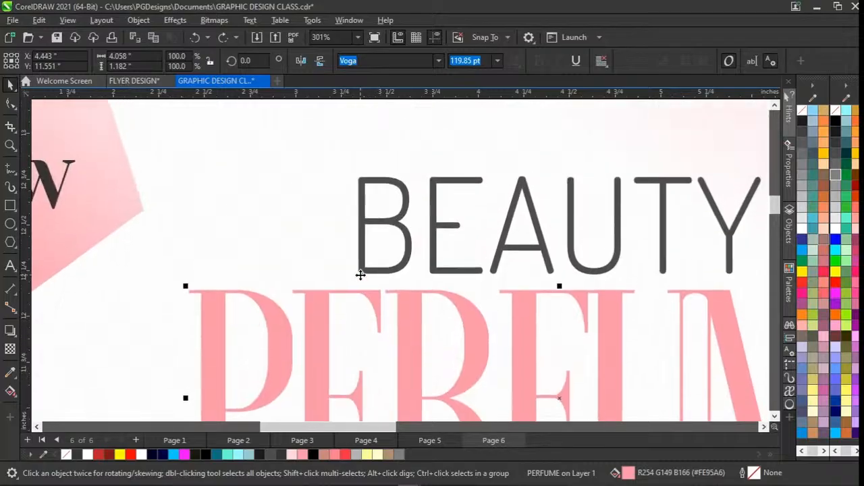
Select the BEAUTY text and the NEW label on the pink corner shape in turn to compare their lettering and fonts.
left_click(479, 183)
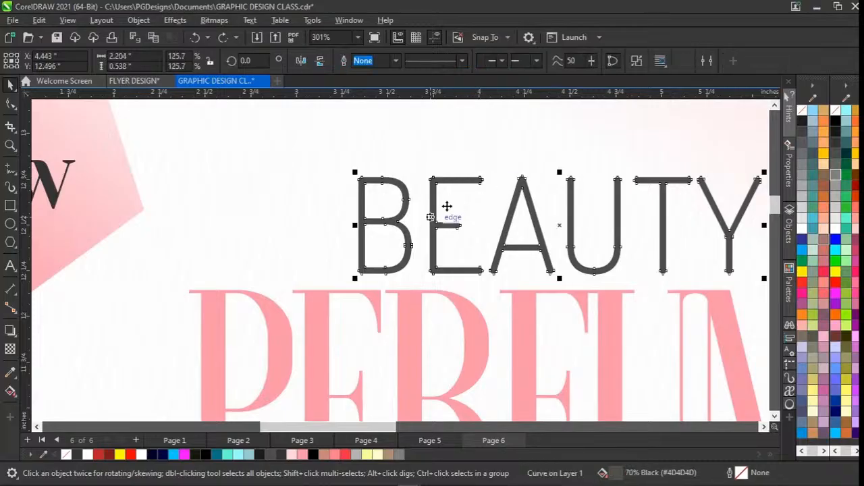
scroll(479, 182, "down", 1)
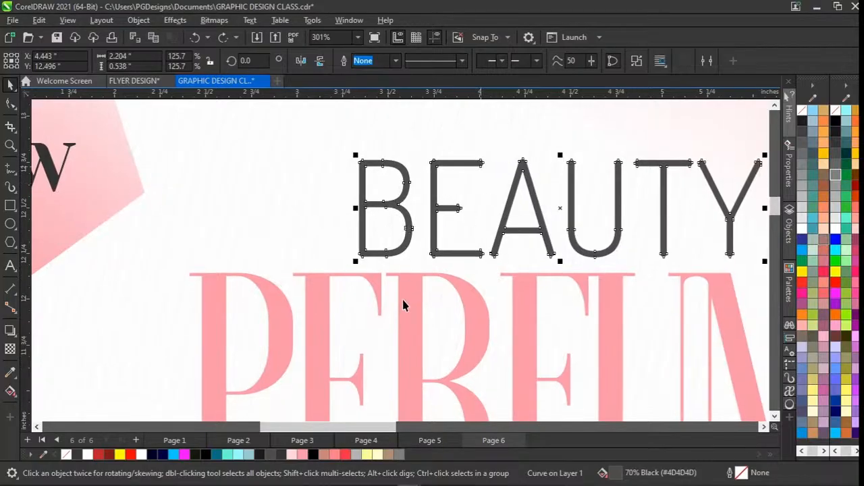
scroll(261, 214, "left", 3)
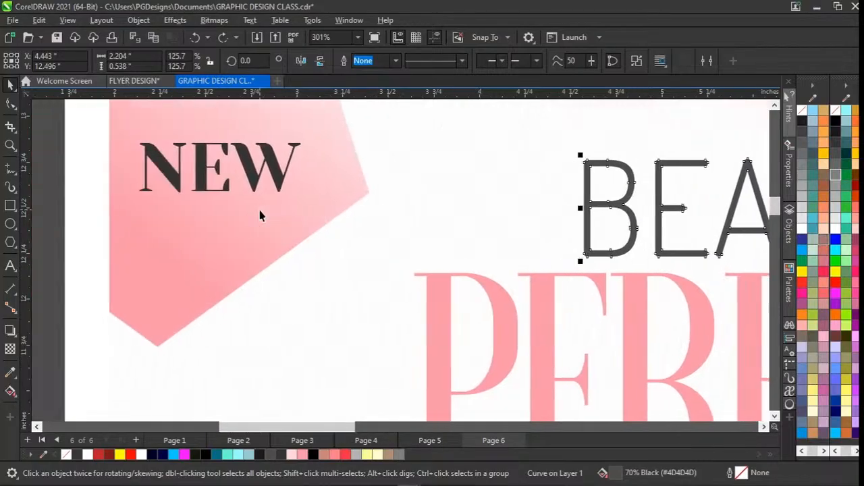
left_click(204, 178)
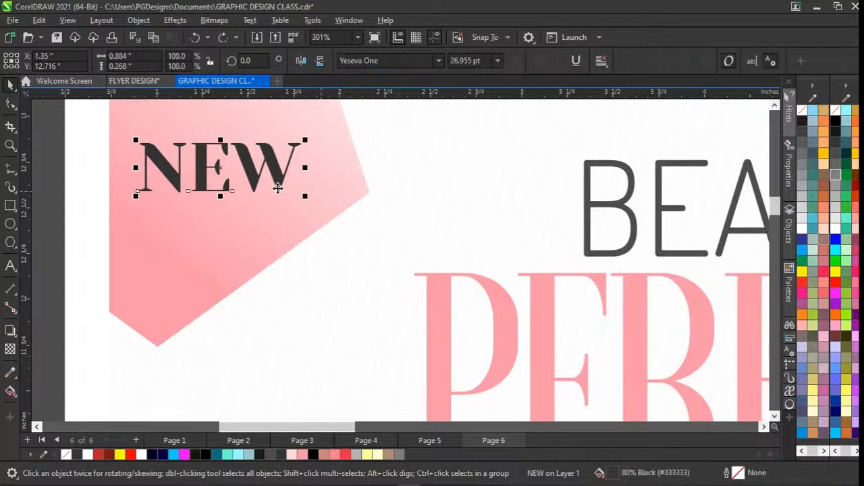
Select the MISS DIOR paragraph below the bottle and place the text cursor before "mature" to check the body text's font.
scroll(278, 184, "down", 5)
scroll(278, 184, "down", 5)
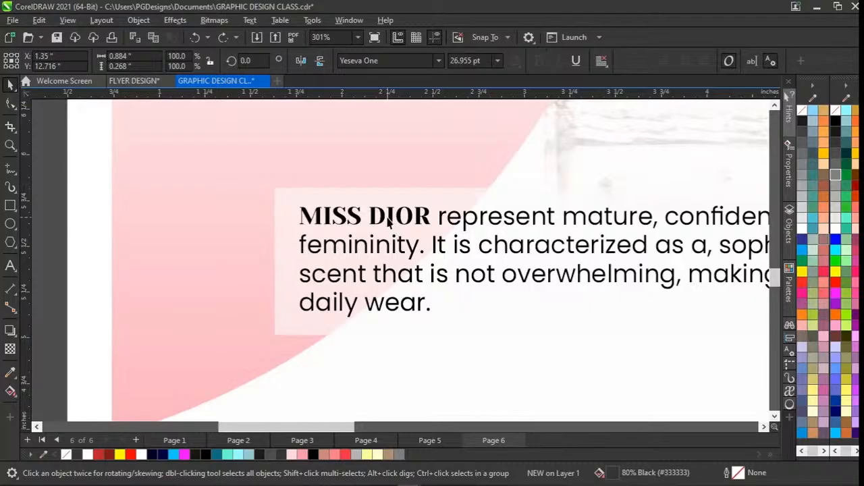
left_click(464, 221)
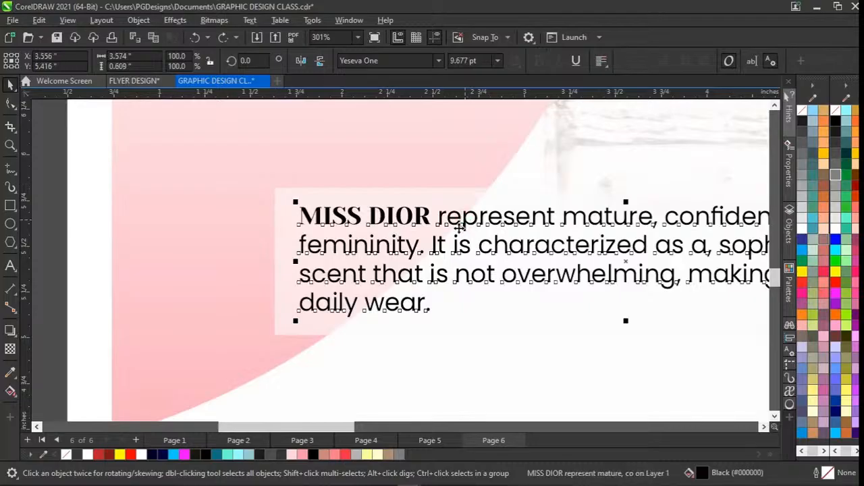
scroll(411, 289, "up", 2)
scroll(411, 289, "right", 3)
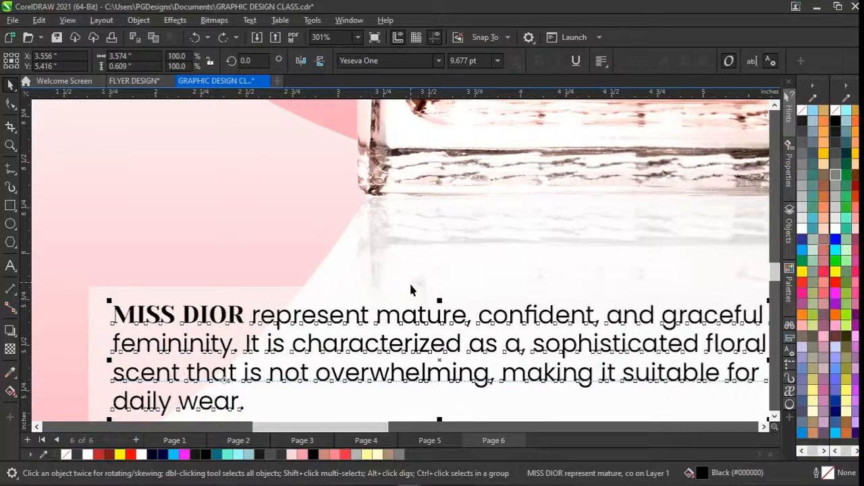
scroll(411, 289, "down", 1)
double_click(389, 269)
key("Escape")
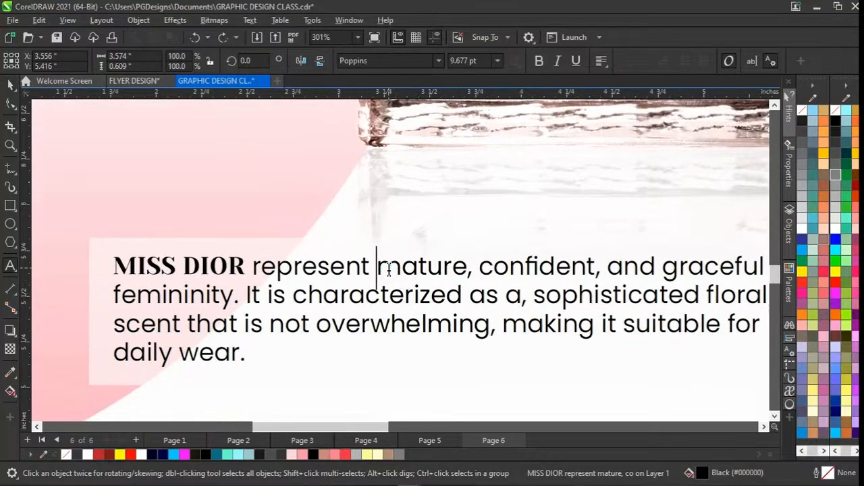
Select the PERFUME title and the BEAUTY text together to show how the two headline words align.
scroll(388, 268, "down", 5)
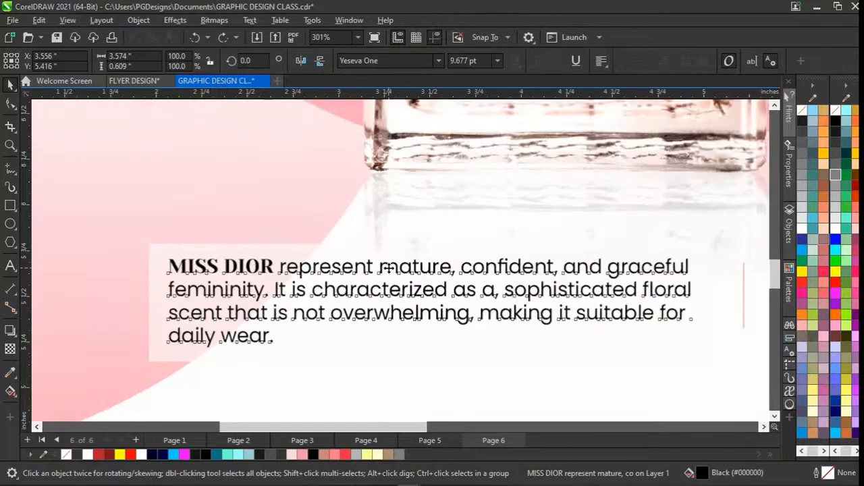
scroll(389, 268, "up", 1)
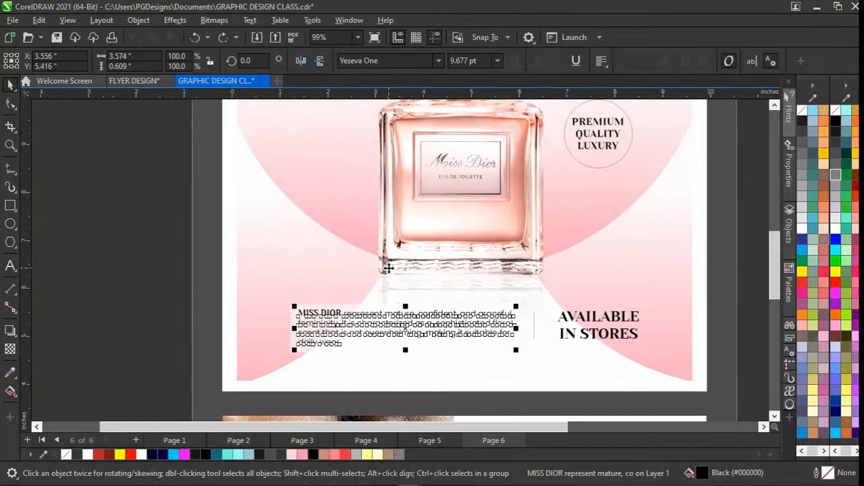
scroll(389, 269, "down", 1)
scroll(389, 268, "down", 1)
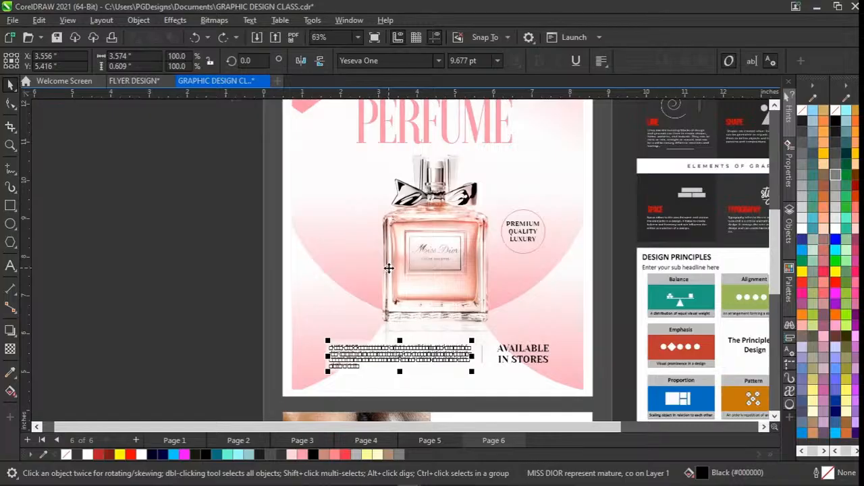
scroll(389, 268, "up", 2)
scroll(389, 268, "right", 3)
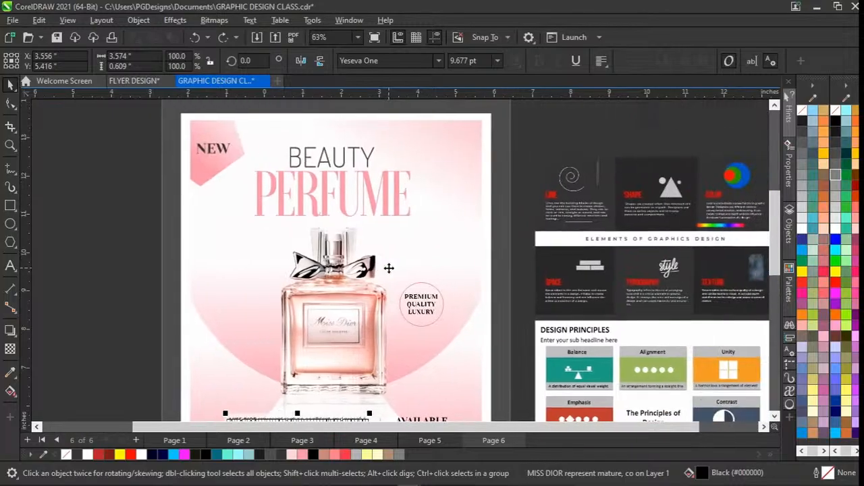
left_click(304, 200)
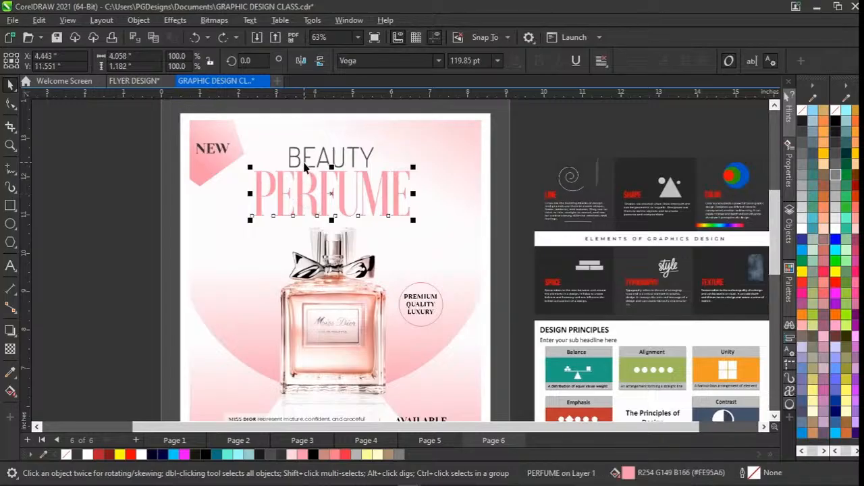
key("Tab")
left_click(302, 198, "shift")
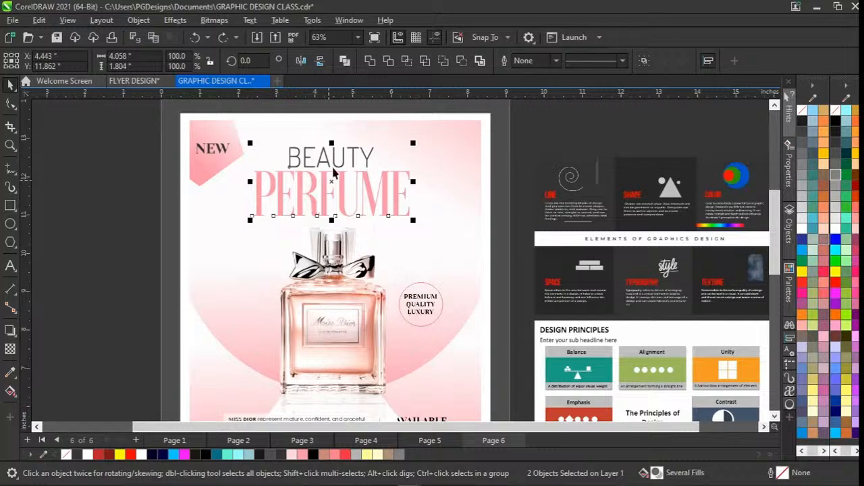
Group the MISS DIOR paragraph, its backing box, the divider line and the AVAILABLE IN STORES text.
scroll(327, 232, "down", 1)
scroll(326, 232, "down", 3)
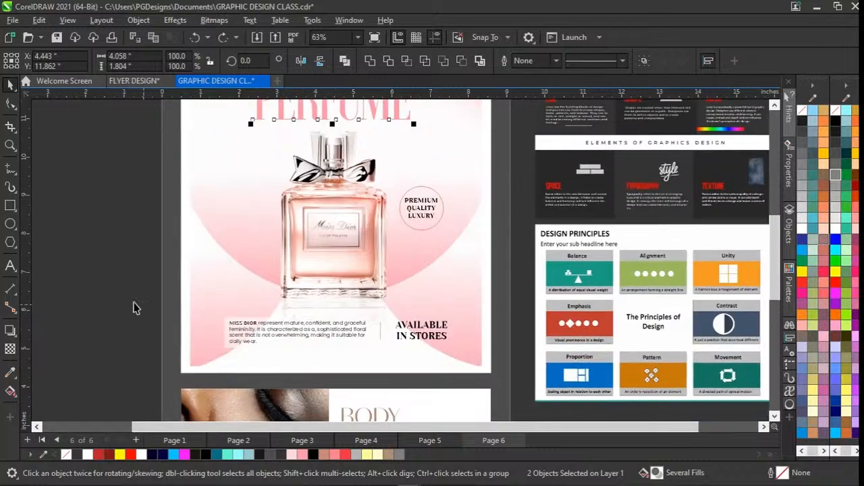
left_click_drag(136, 303, 473, 350)
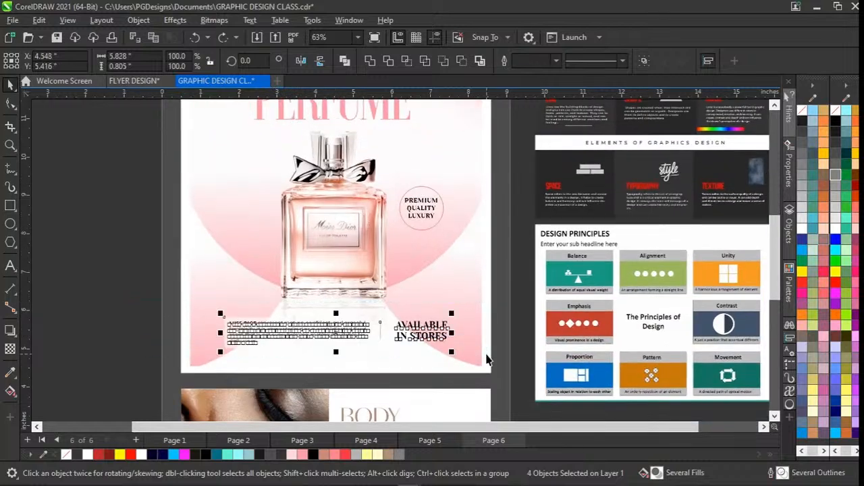
key("ctrl+g")
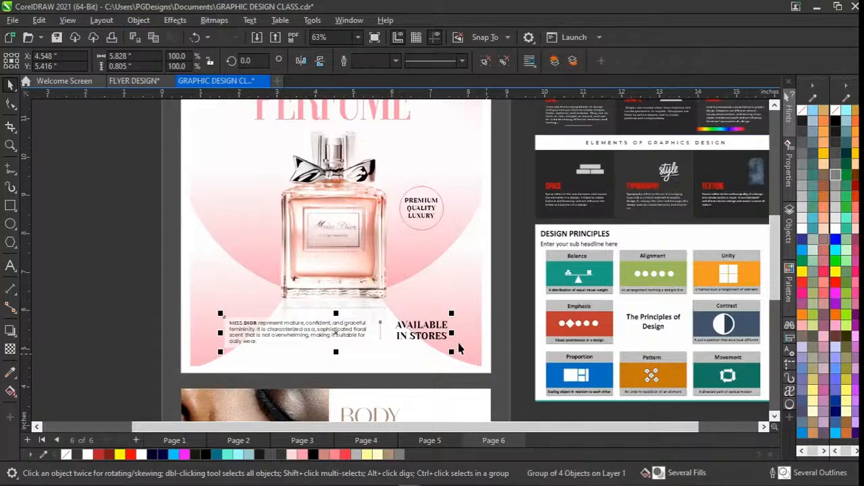
Select the grouped bottom text together with the background shape to check their alignment, and inspect the PREMIUM QUALITY LUXURY badge.
left_click(465, 300)
left_click(308, 317, "shift")
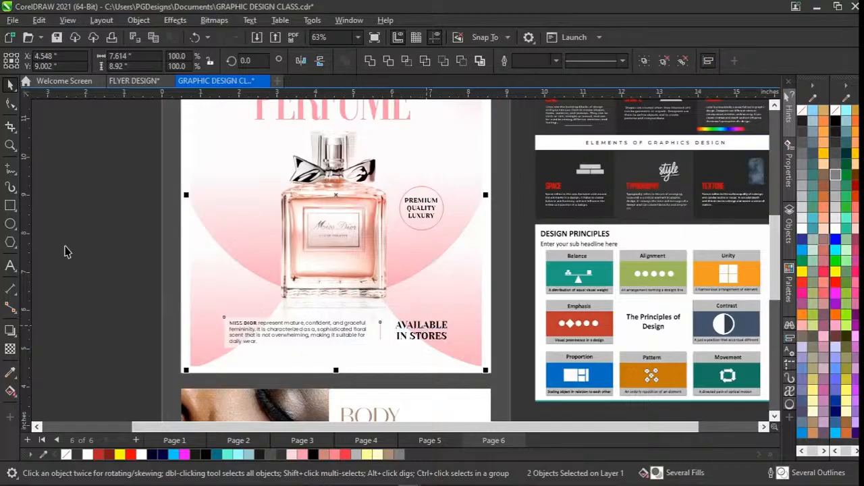
left_click(88, 258)
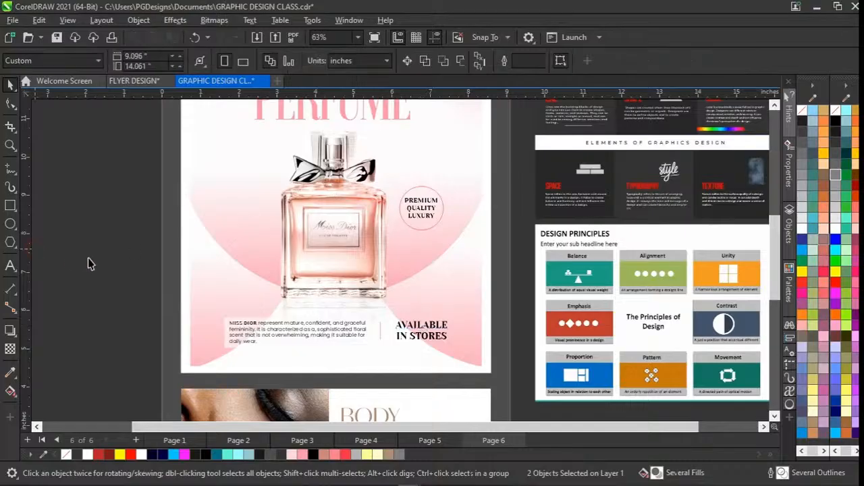
left_click(421, 200)
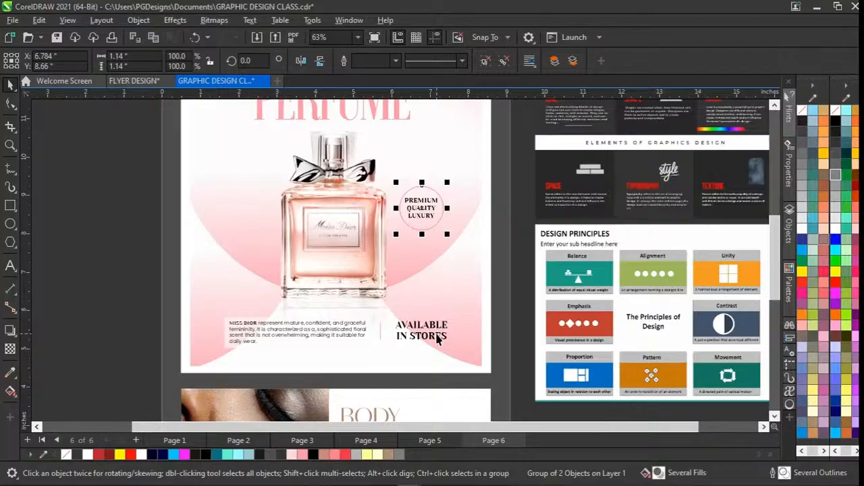
Change the PERFUME title's fill to 80% Black (#333333).
scroll(437, 339, "up", 2)
scroll(436, 339, "up", 3)
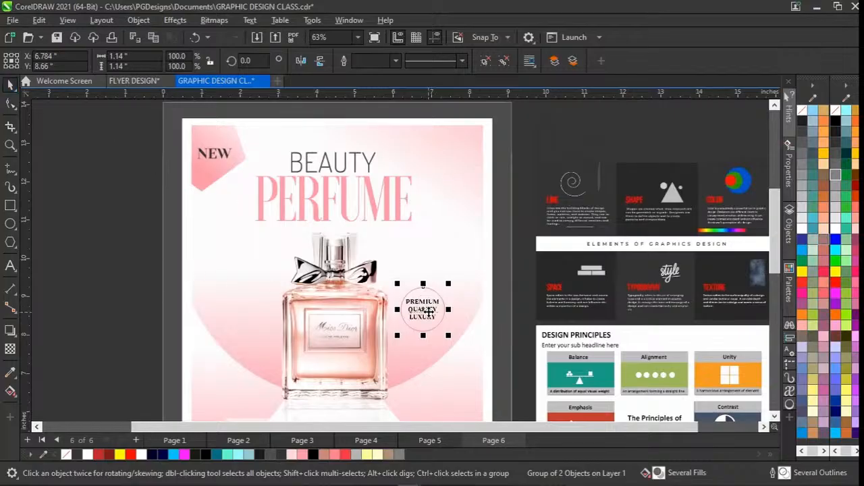
scroll(386, 195, "down", 1)
scroll(386, 195, "up", 1)
left_click(386, 194)
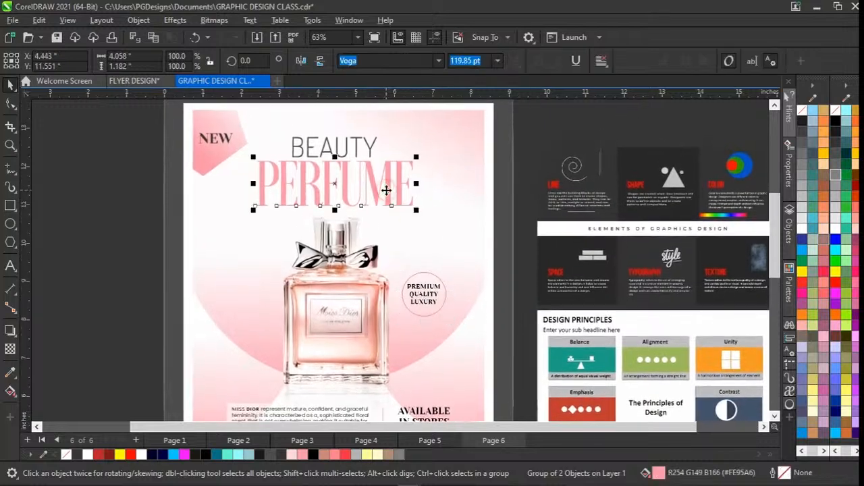
left_click(281, 455)
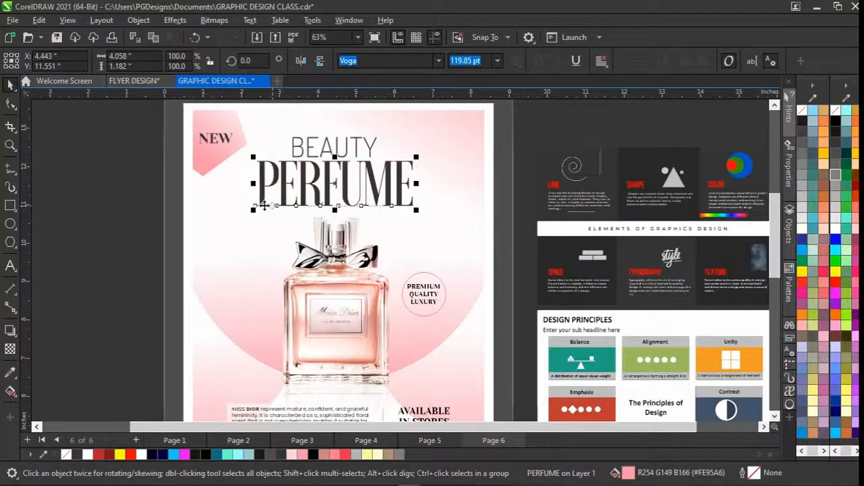
Compare the dark PERFUME title with the BEAUTY text and the rest of the flyer, and undo the title's fill change.
left_click(323, 147)
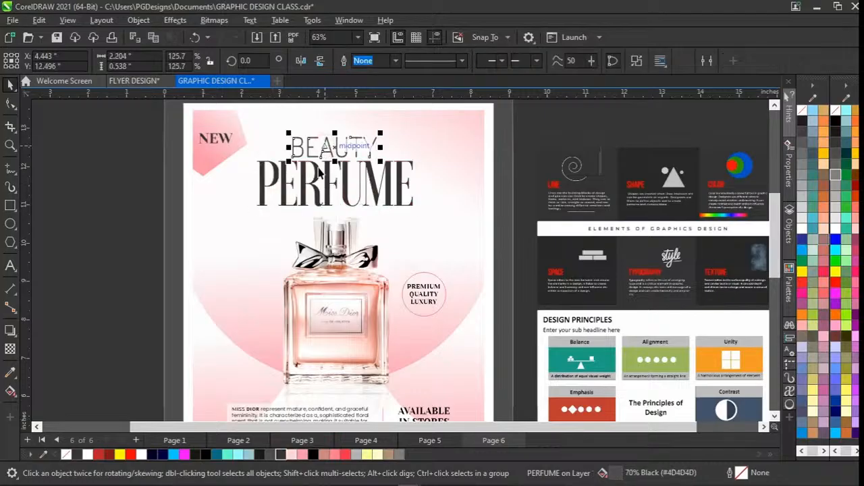
left_click(315, 188)
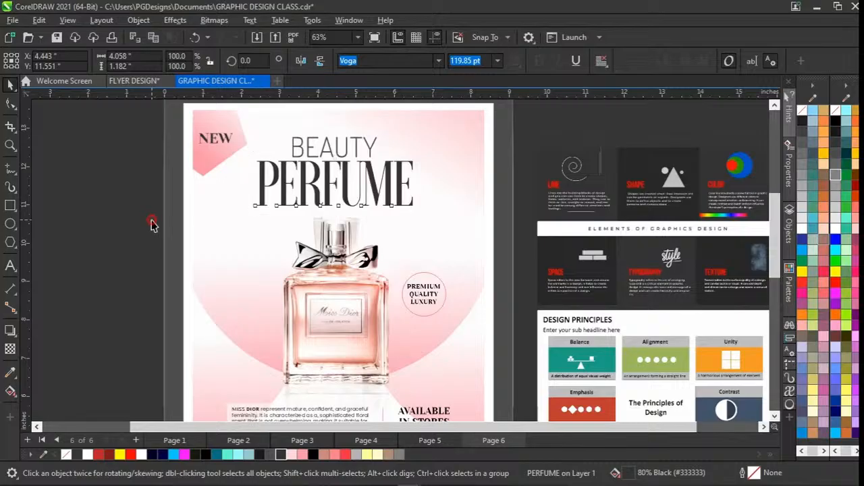
left_click(265, 198)
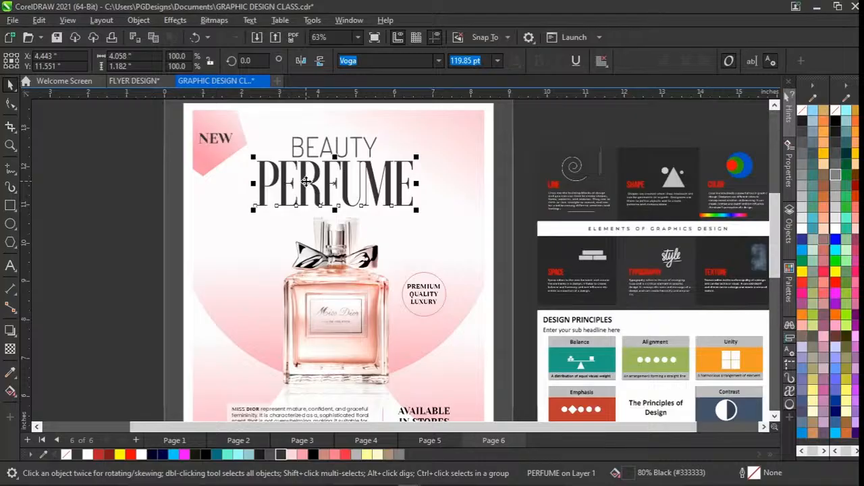
scroll(370, 158, "down", 2)
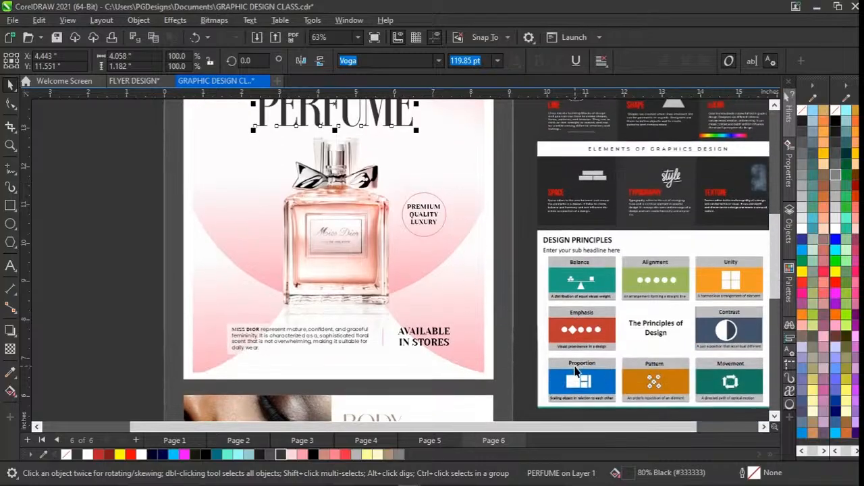
scroll(344, 135, "up", 2)
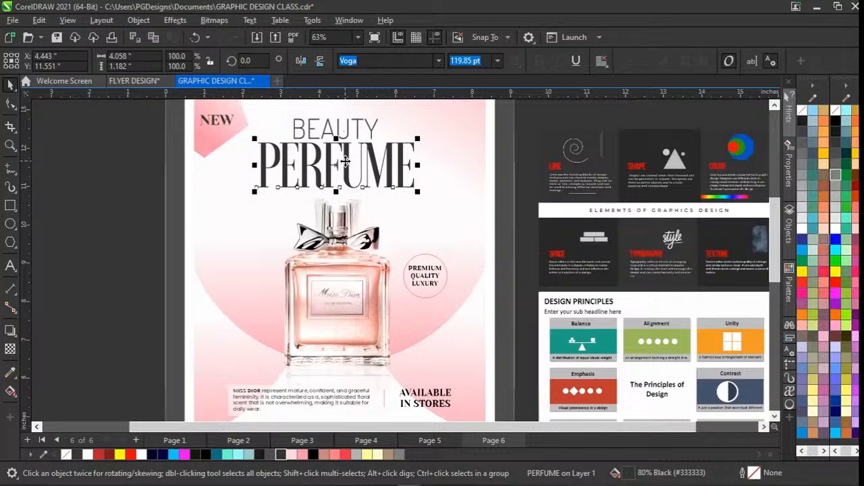
key("ctrl+z")
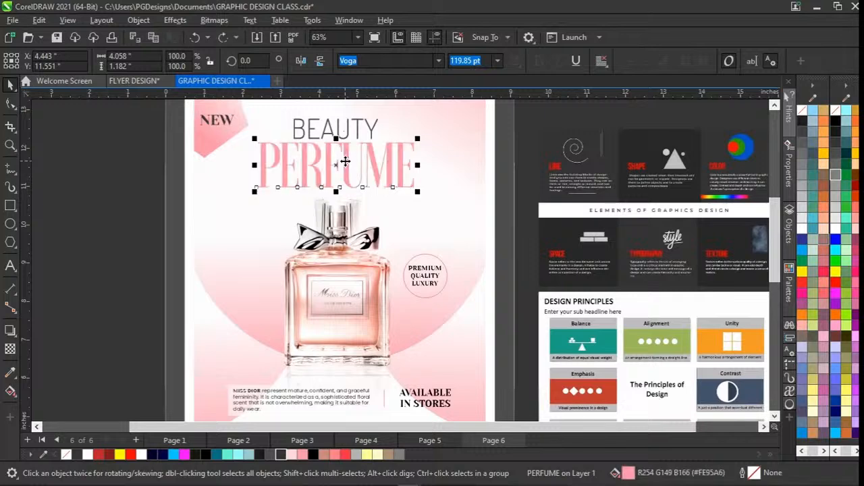
Select the BEAUTY text and compare its colour with the PERFUME title and the rest of the perfume flyer.
scroll(346, 162, "up", 1)
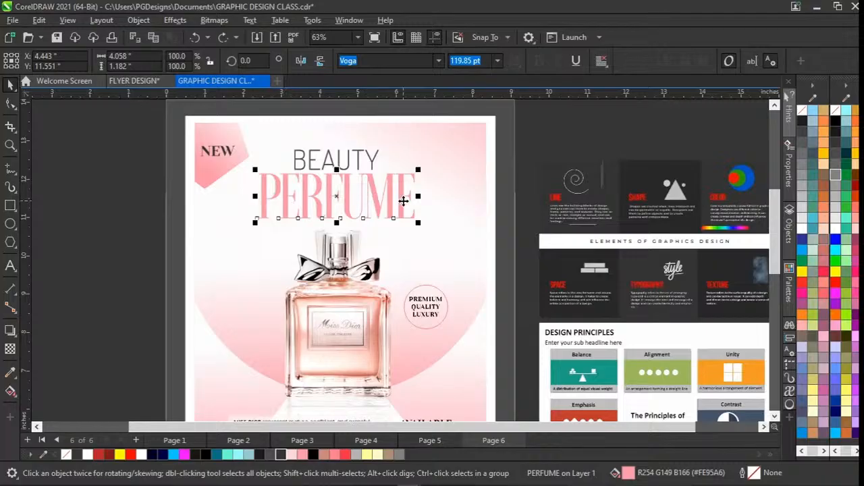
scroll(403, 201, "down", 3)
scroll(328, 196, "up", 1)
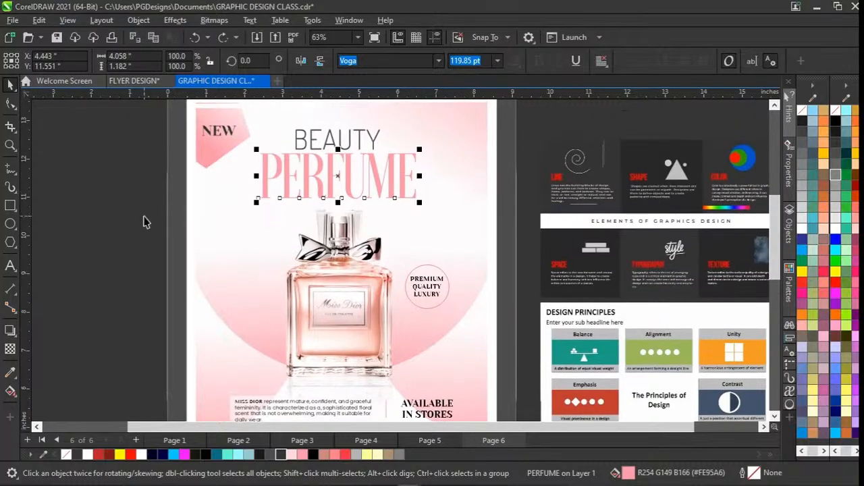
left_click_drag(524, 143, 212, 216)
left_click(155, 148)
left_click(334, 139)
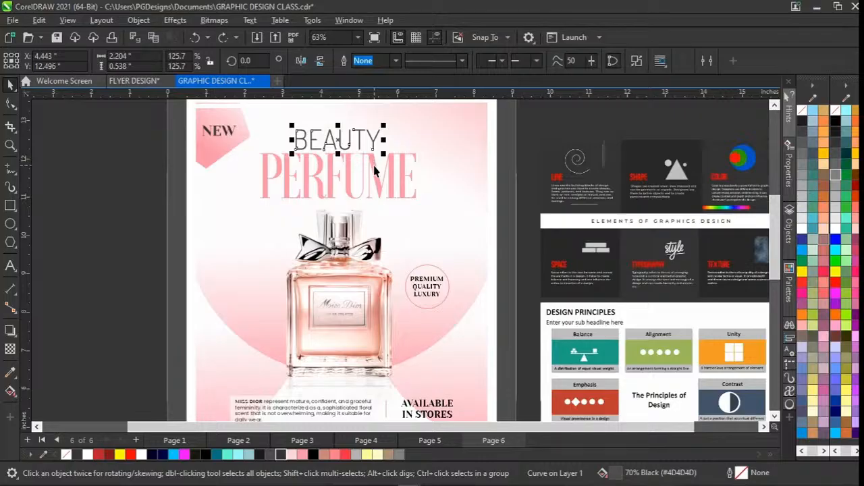
scroll(390, 284, "down", 1)
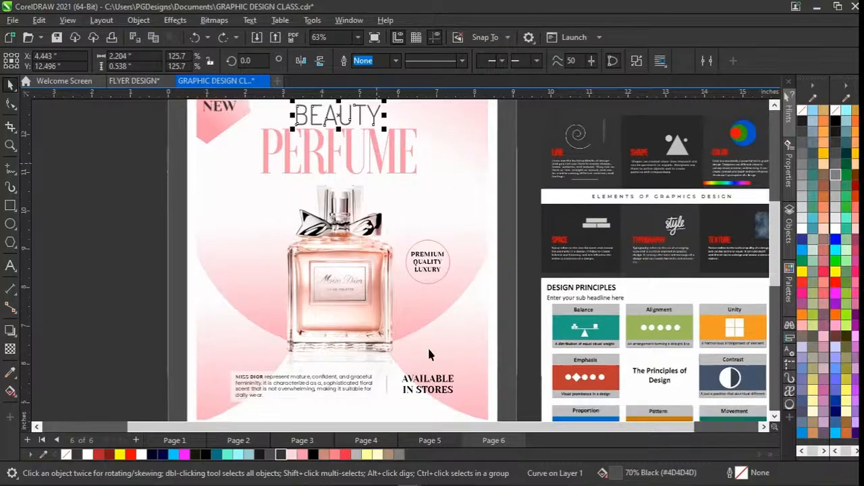
scroll(424, 392, "down", 1)
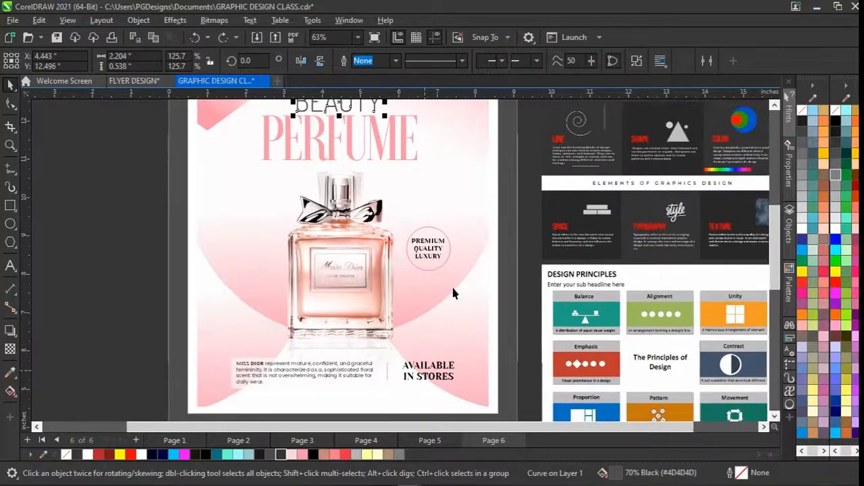
scroll(440, 264, "down", 1)
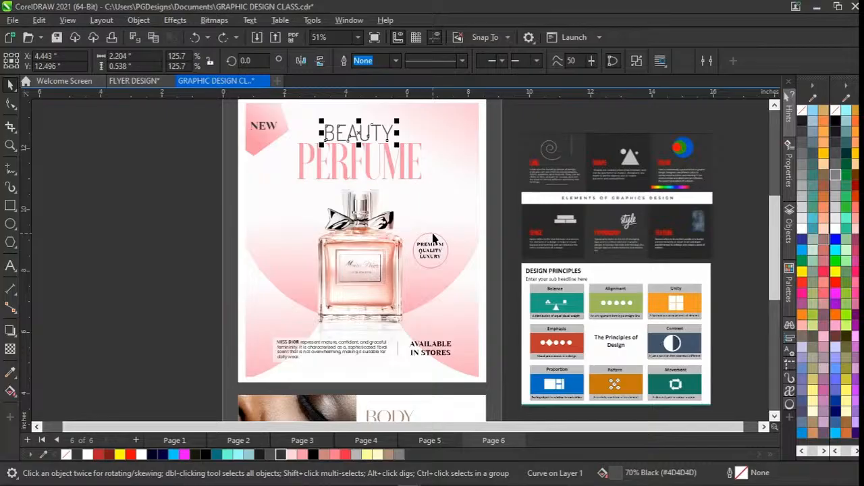
scroll(433, 233, "right", 1)
left_click(179, 314)
Set the BODY CLAIRE MILK title on the skincare banner to Left alignment.
scroll(382, 342, "down", 5)
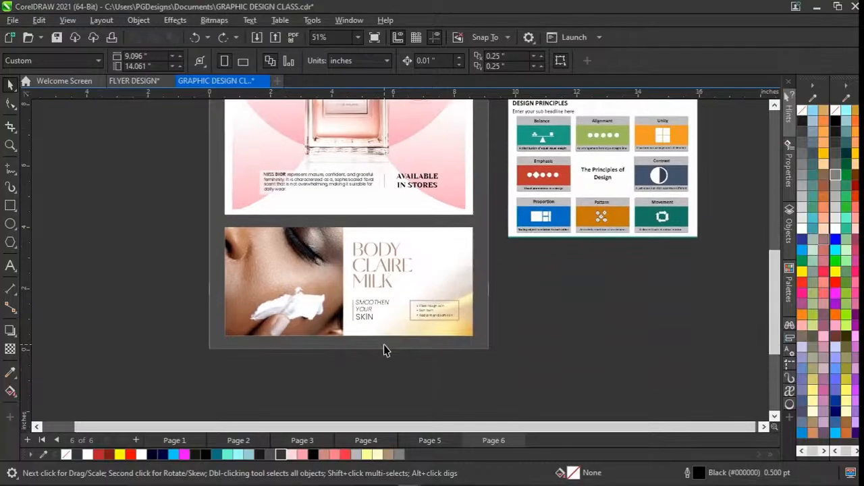
scroll(385, 274, "up", 1)
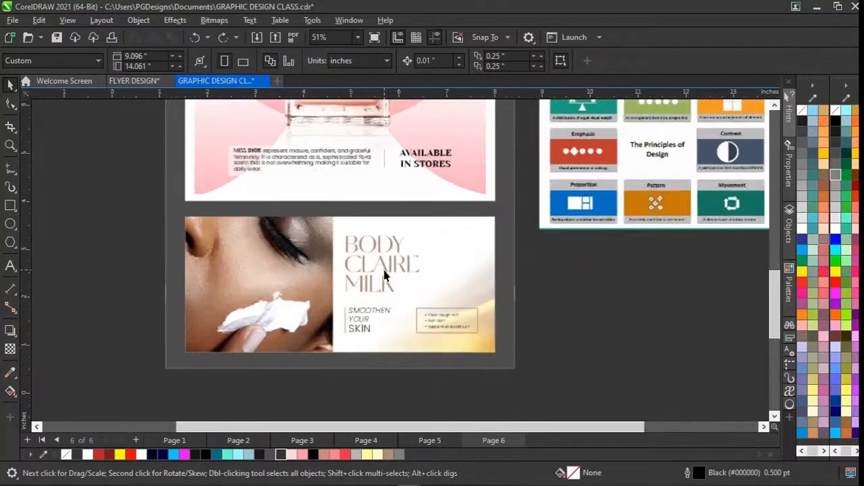
scroll(385, 275, "up", 2)
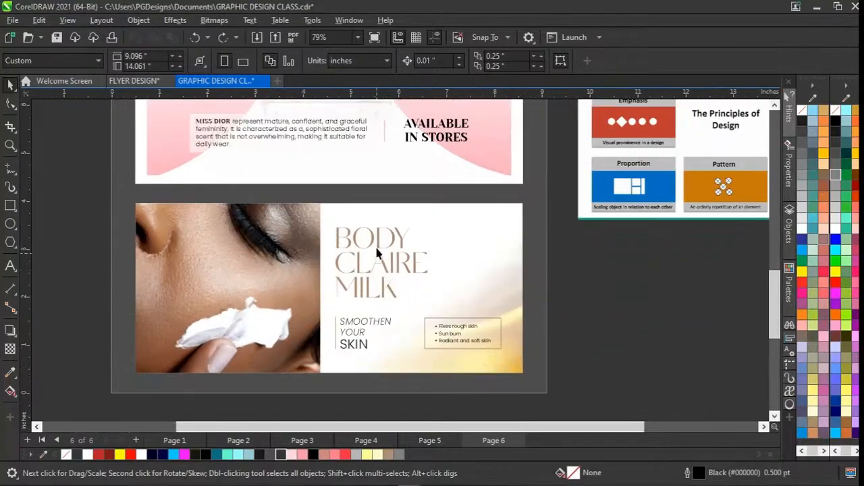
left_click(372, 240)
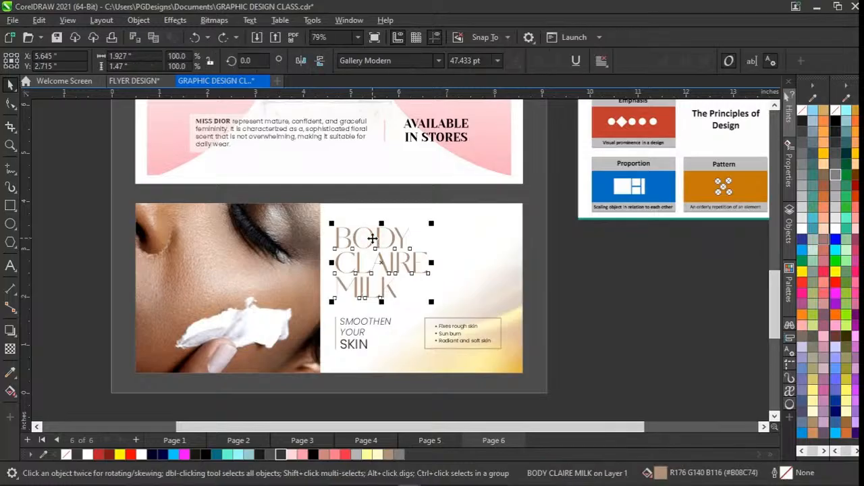
left_click(601, 61)
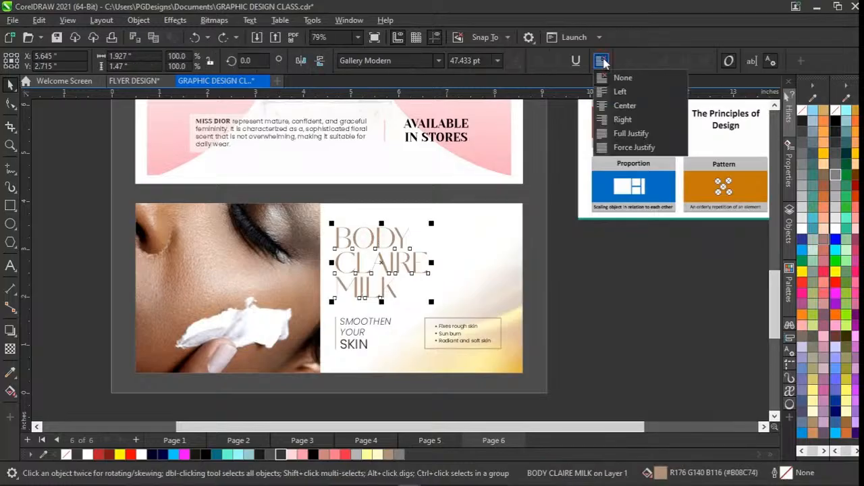
left_click(617, 93)
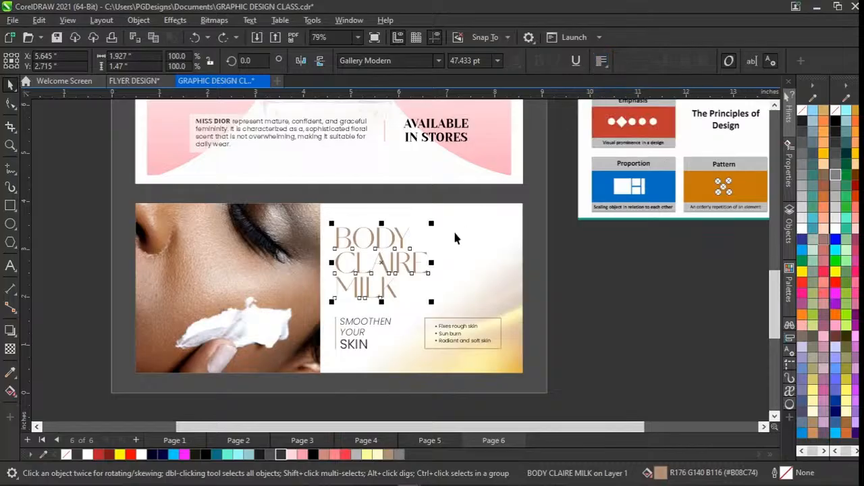
Try Center alignment on the BODY CLAIRE MILK title.
left_click(601, 60)
left_click(621, 104)
left_click(586, 277)
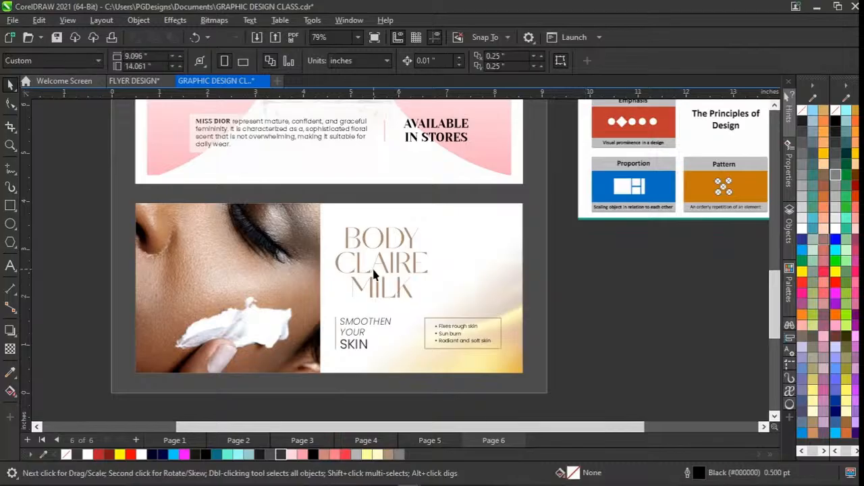
Return the BODY CLAIRE MILK title to Left alignment.
left_click(375, 274)
left_click(601, 61)
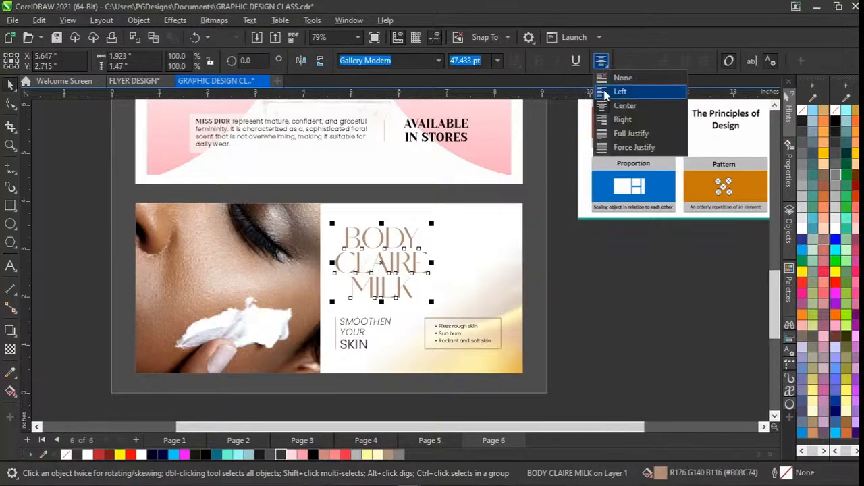
left_click(605, 93)
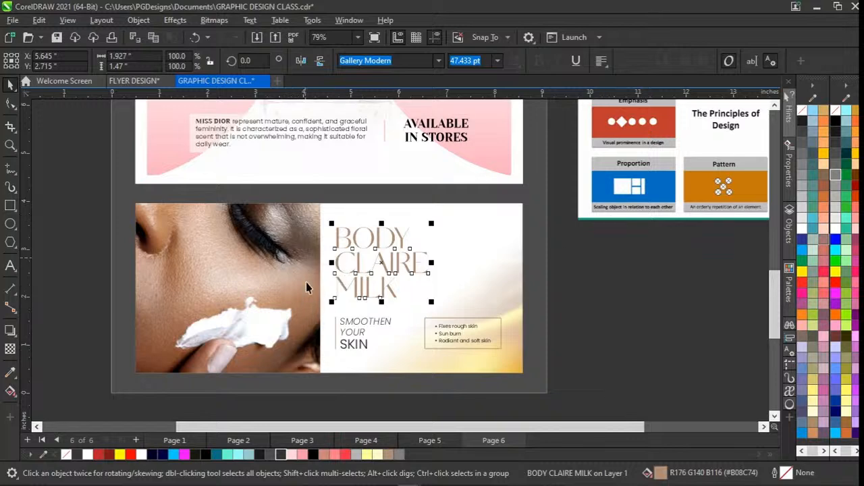
Inspect the SMOOTHEN YOUR SKIN tagline beneath the title, highlighting the word SKIN to check its font and size.
left_click(354, 329)
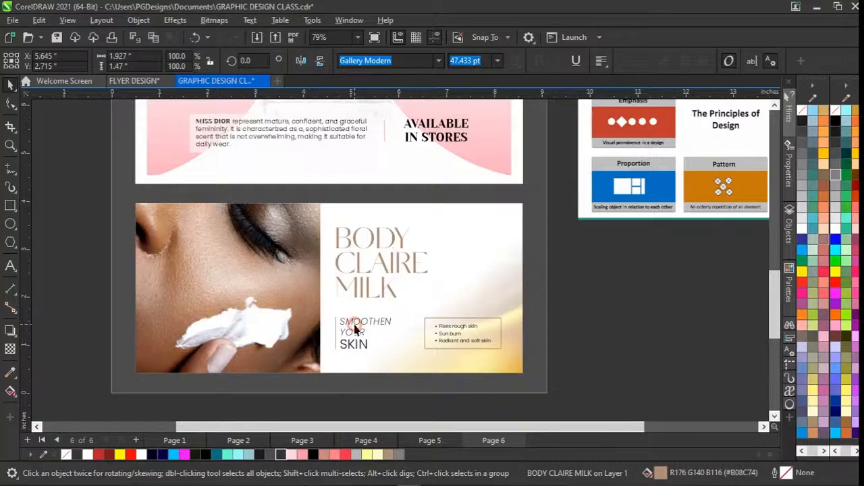
scroll(355, 324, "up", 1)
scroll(355, 324, "up", 2)
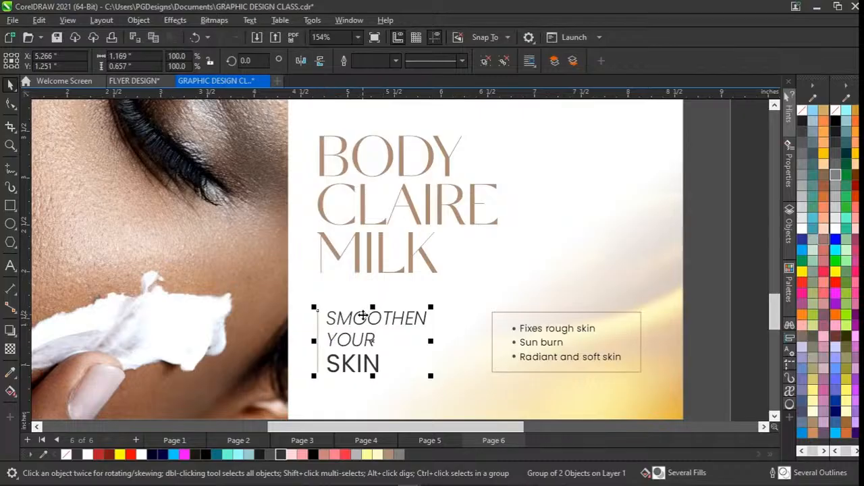
left_click(548, 272)
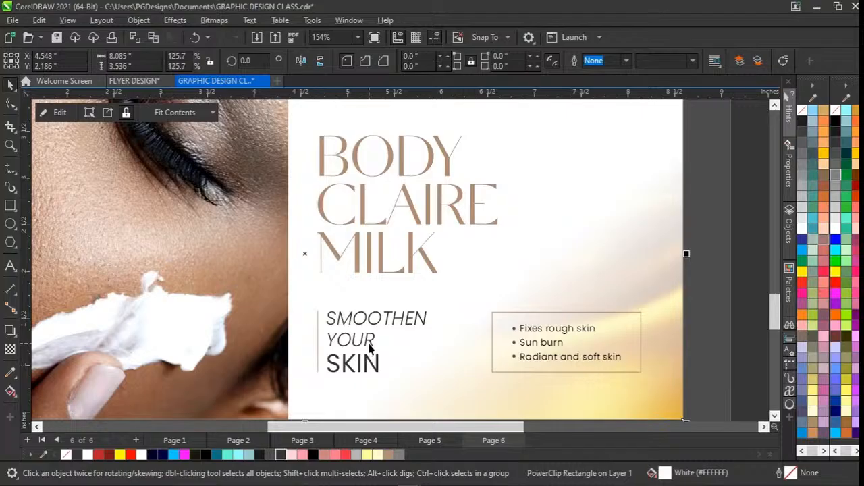
double_click(376, 373)
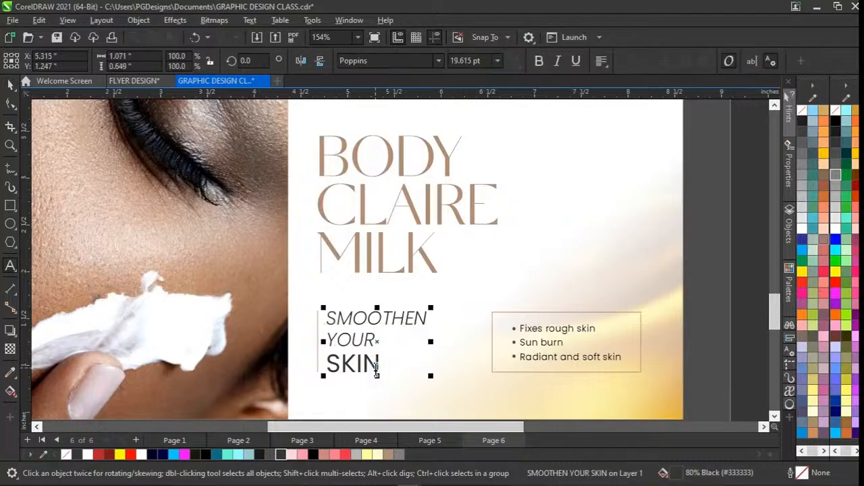
double_click(376, 370)
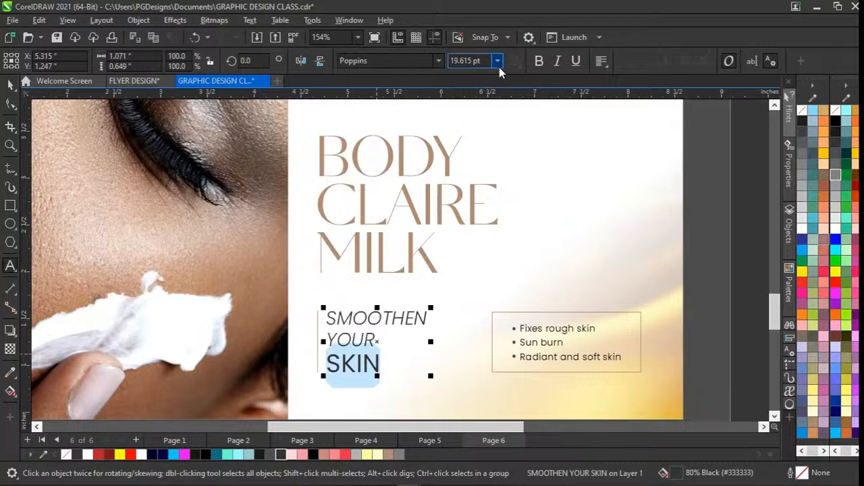
key("ctrl+space")
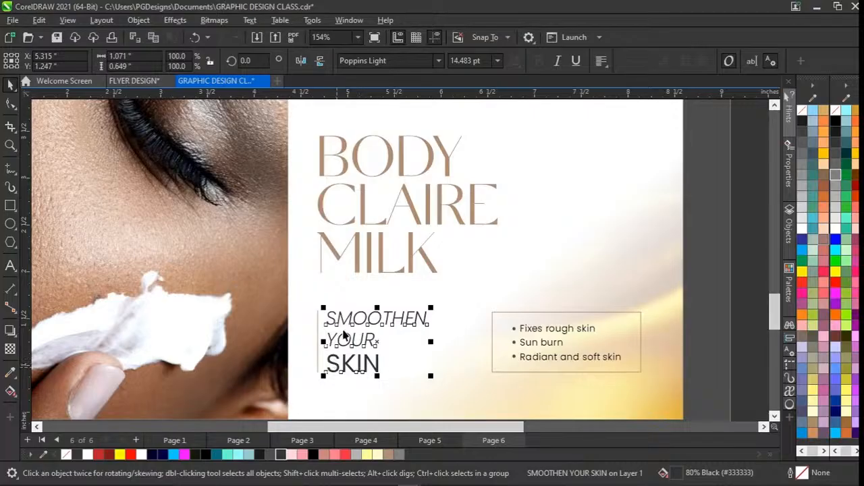
Draw a small circle about 0.03 in wide beside the bullet of "Fixes rough skin" inside the boxed list.
scroll(387, 368, "right", 3)
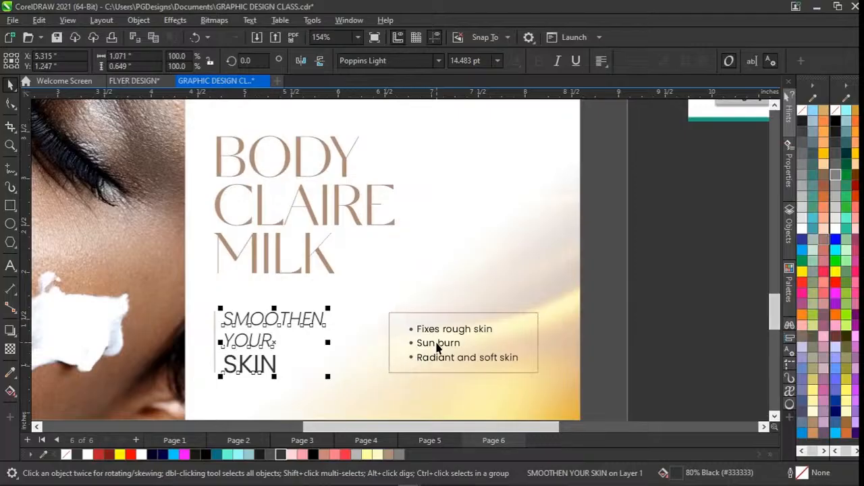
scroll(437, 348, "up", 3)
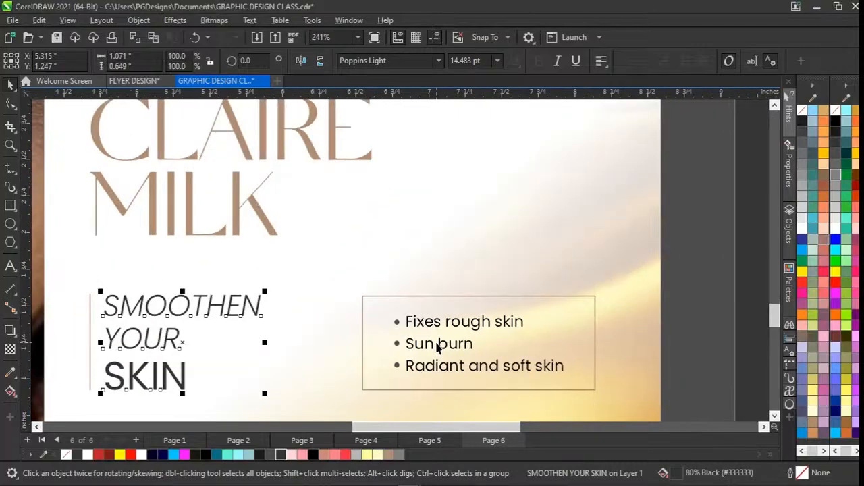
scroll(439, 345, "up", 2)
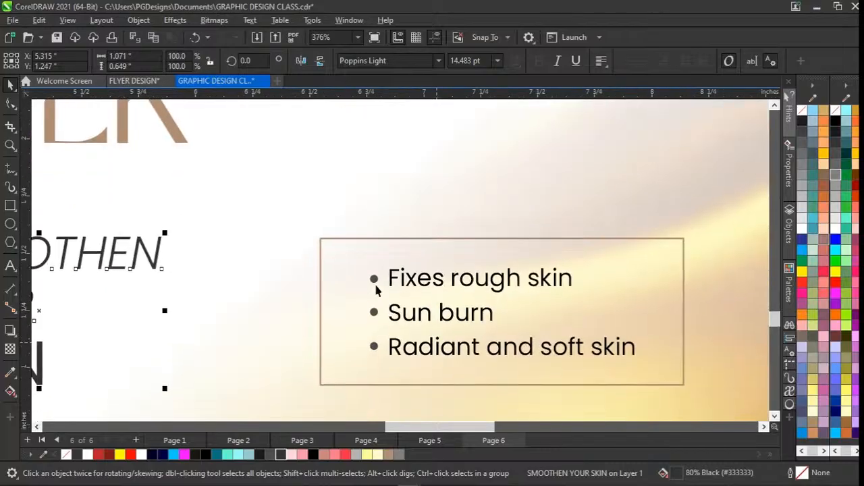
left_click(374, 281)
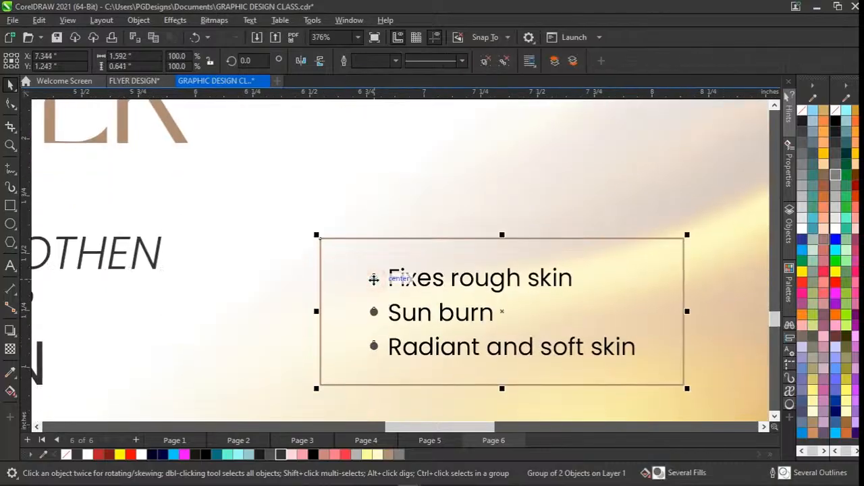
scroll(373, 279, "up", 2)
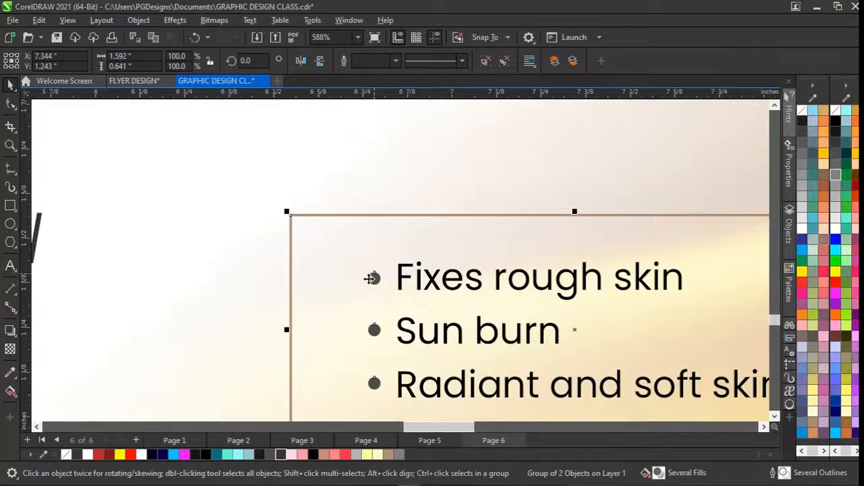
left_click(10, 225)
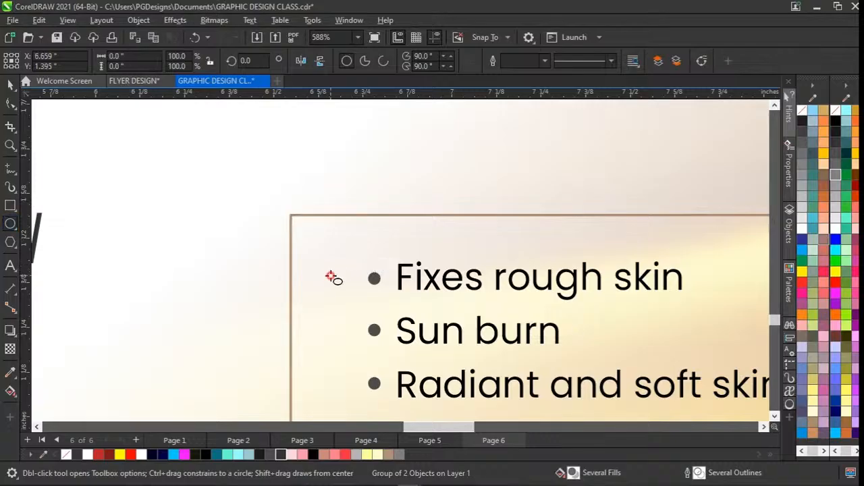
left_click_drag(331, 277, 338, 284)
key("space")
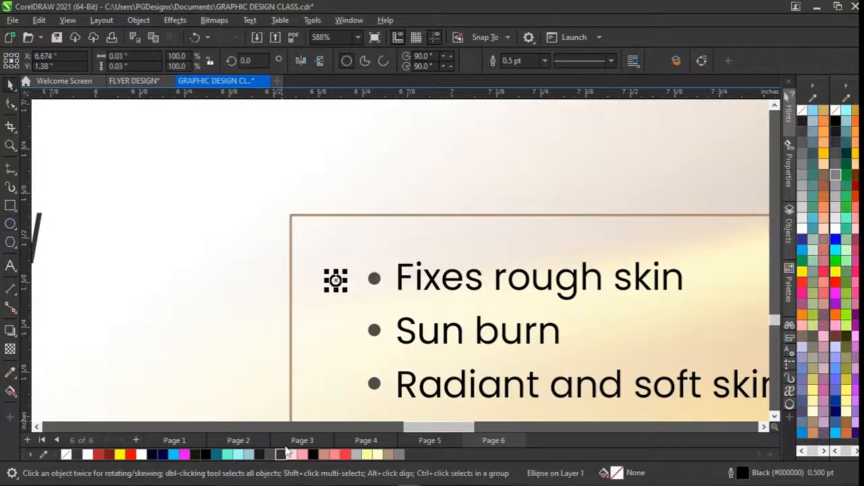
Give the small circle an 80% Black fill without an outline and move it just outside the list box.
left_click(281, 455)
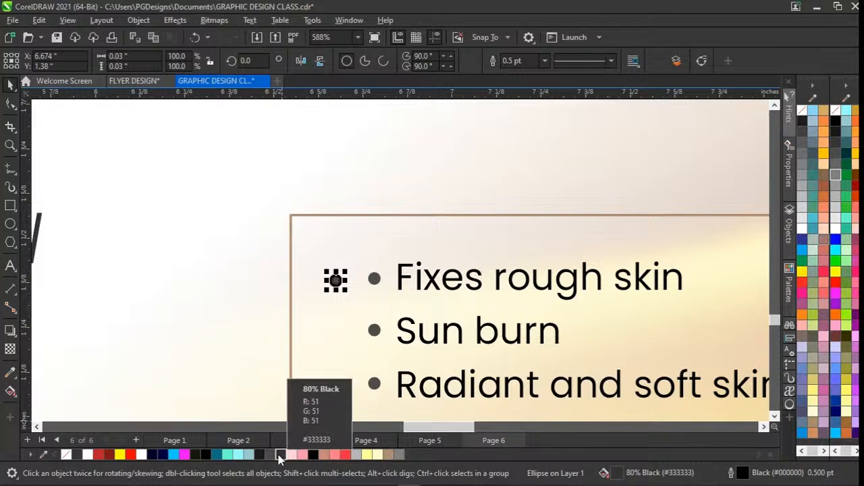
right_click(76, 456)
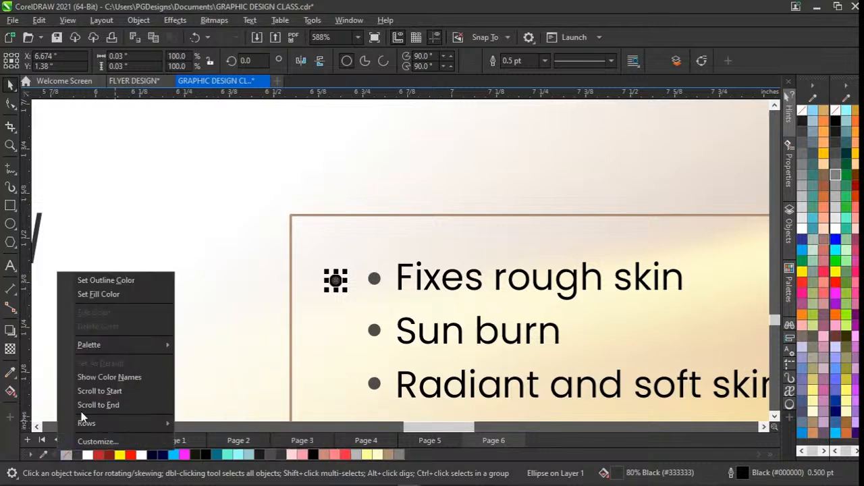
left_click(109, 281)
left_click_drag(335, 280, 258, 279)
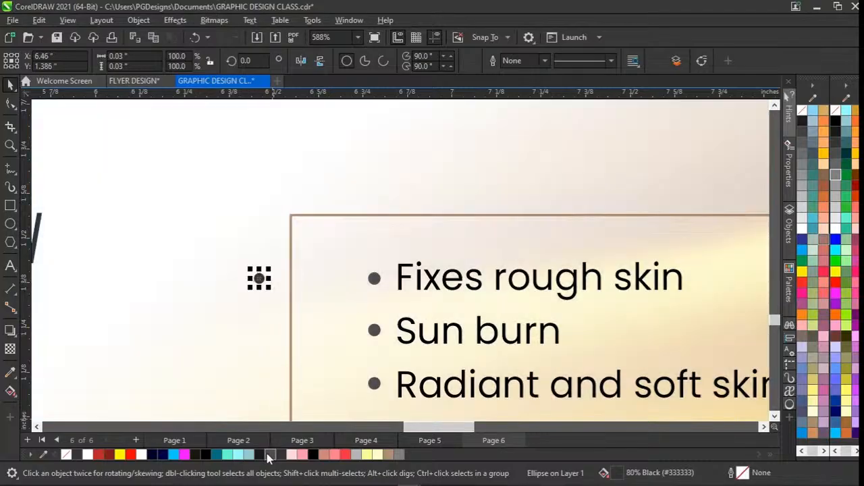
Give the circle a dark grey (#363636) outline with no fill and enlarge it to about 0.143 in wide.
left_click(79, 456)
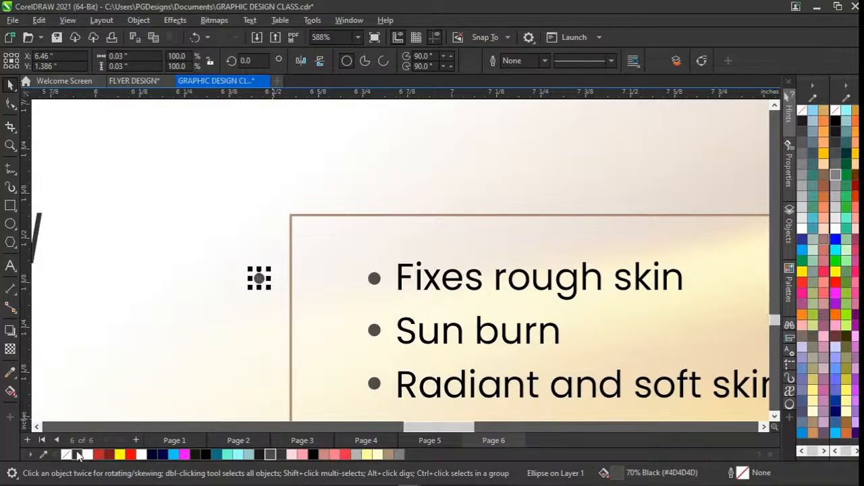
right_click(78, 456)
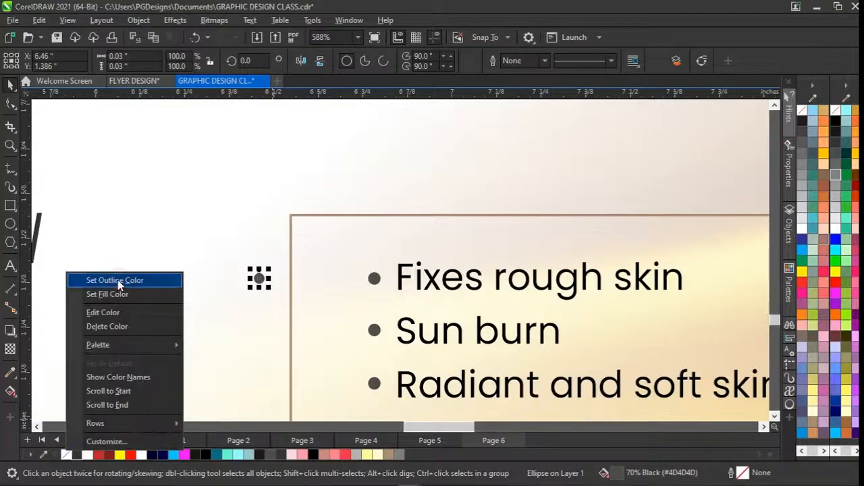
left_click(116, 281)
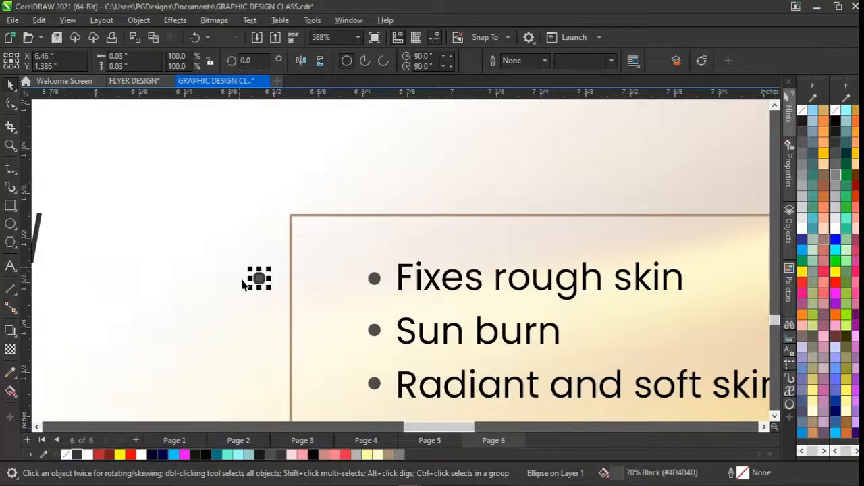
left_click(66, 454)
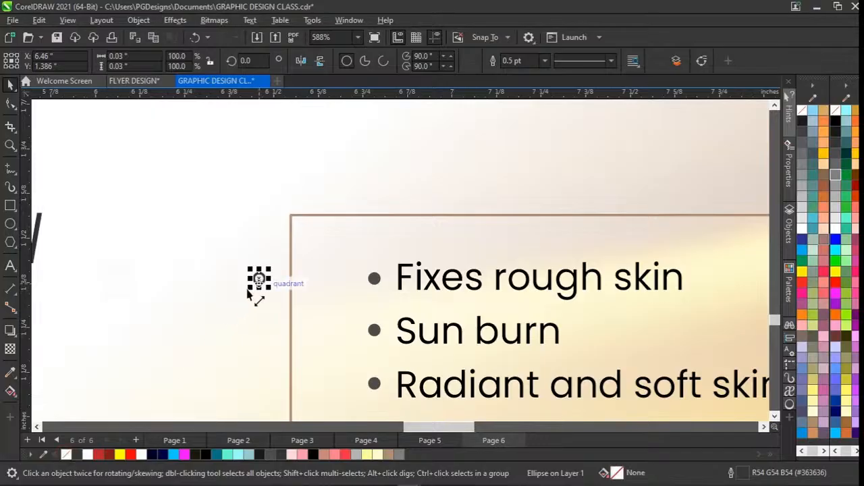
left_click_drag(250, 291, 194, 330)
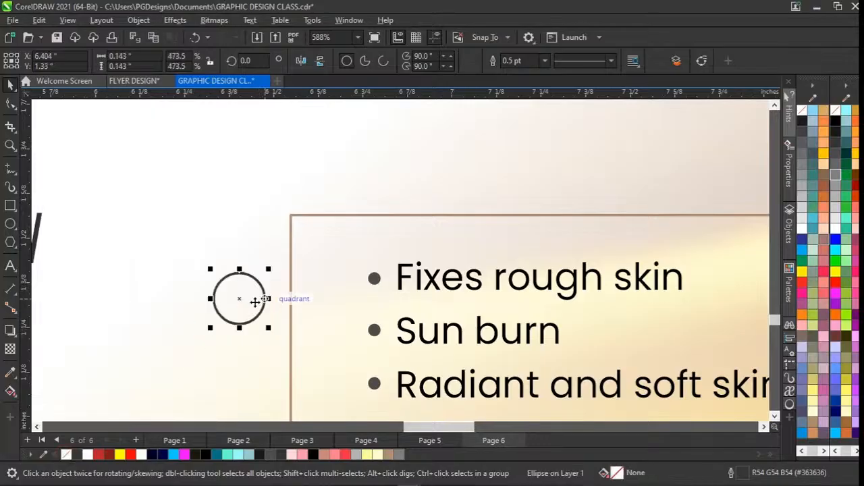
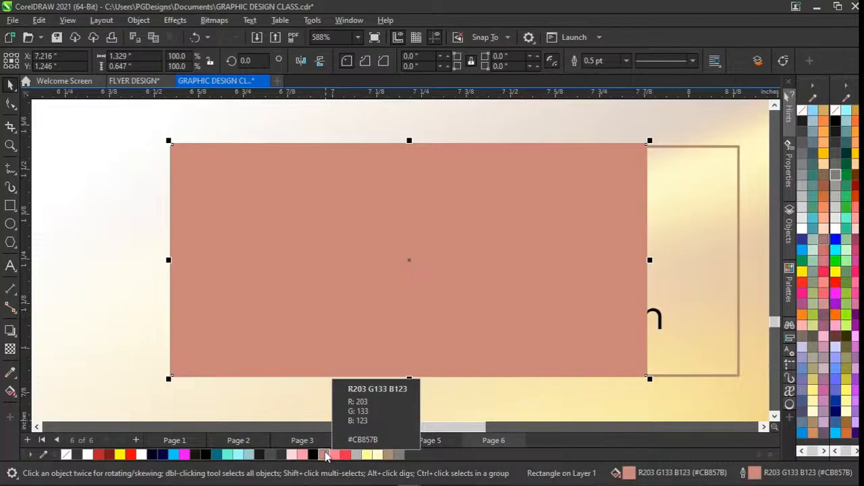
Give the large rectangle over the list a bright red (#FE2A46) outline and a matching bright red fill.
right_click(326, 457)
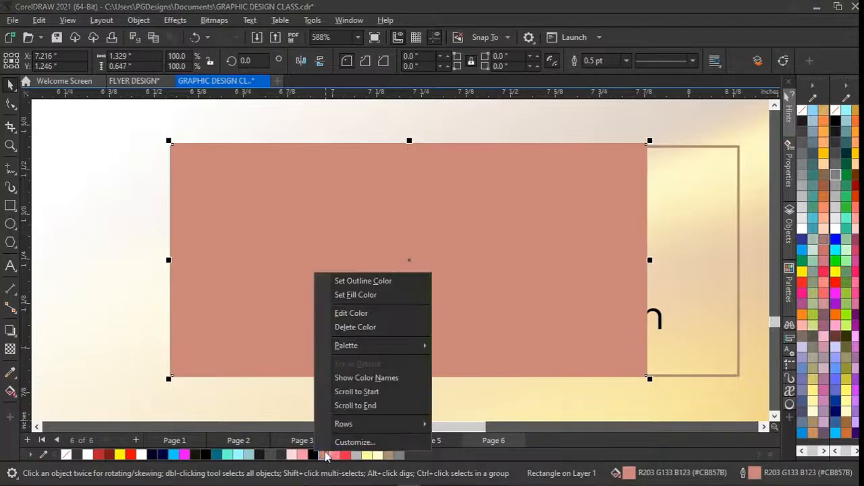
left_click(389, 279)
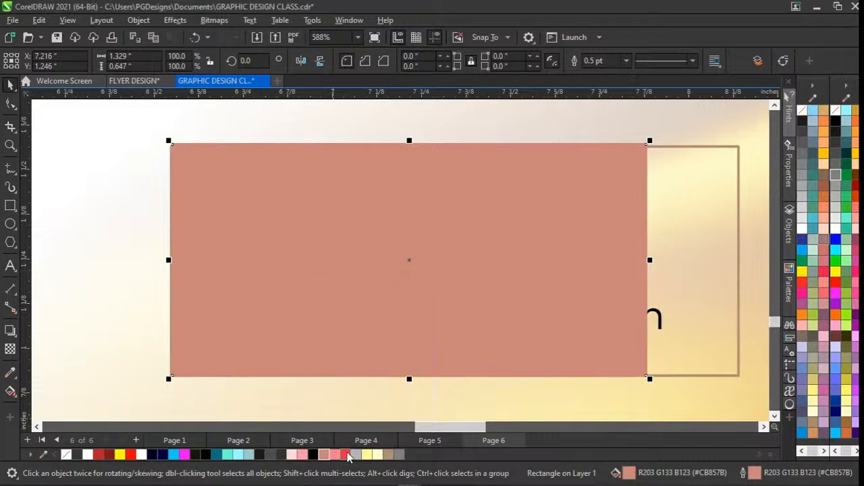
right_click(348, 458)
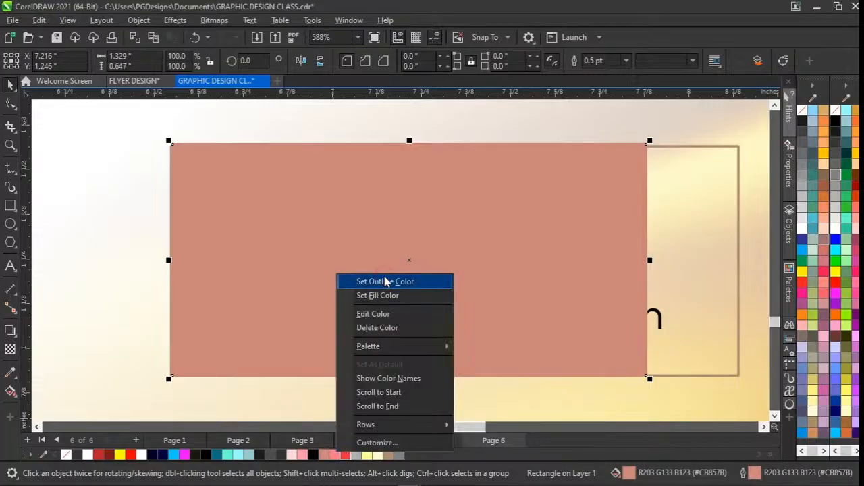
left_click(386, 281)
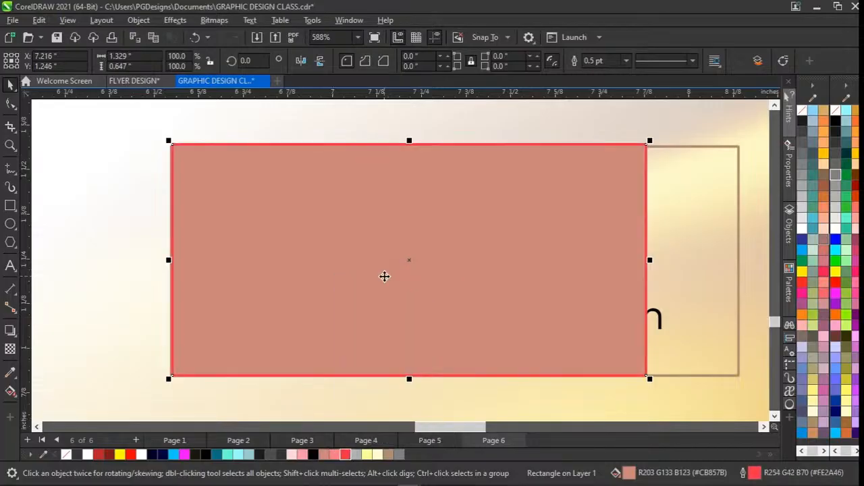
right_click(346, 457)
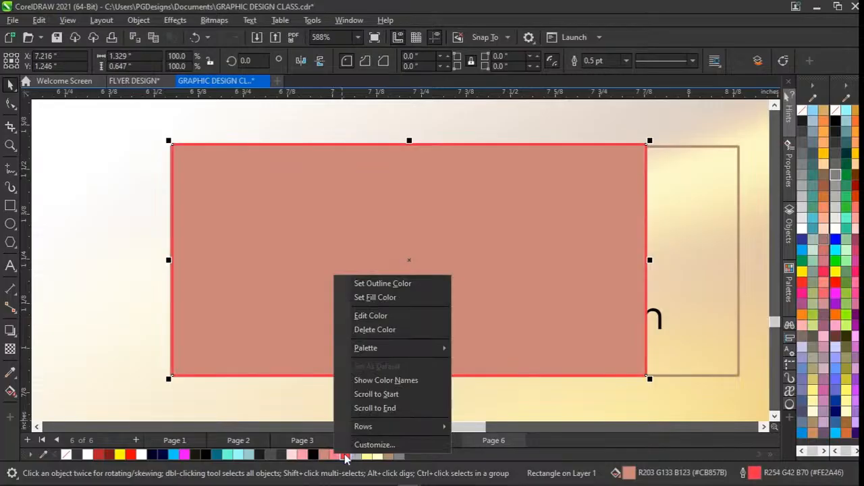
left_click(391, 297)
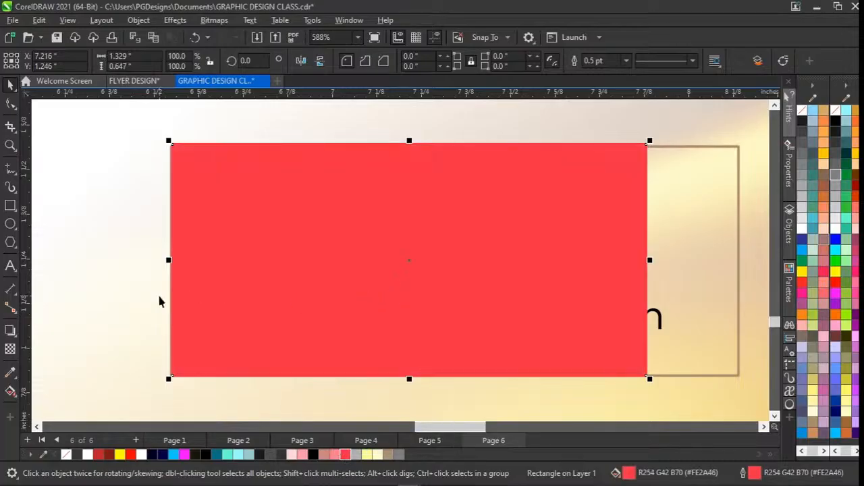
Apply a linear fountain fill to the large rectangle, running from red at its lower left to black at its upper right.
left_click(10, 393)
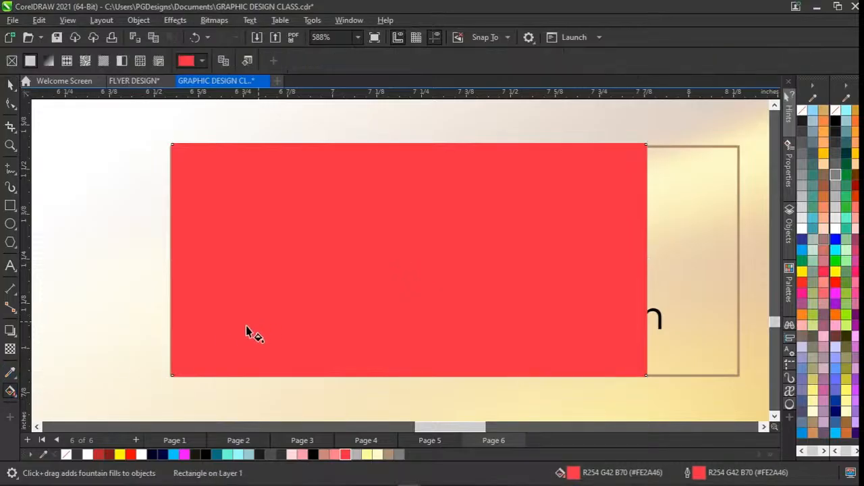
left_click_drag(213, 349, 536, 208)
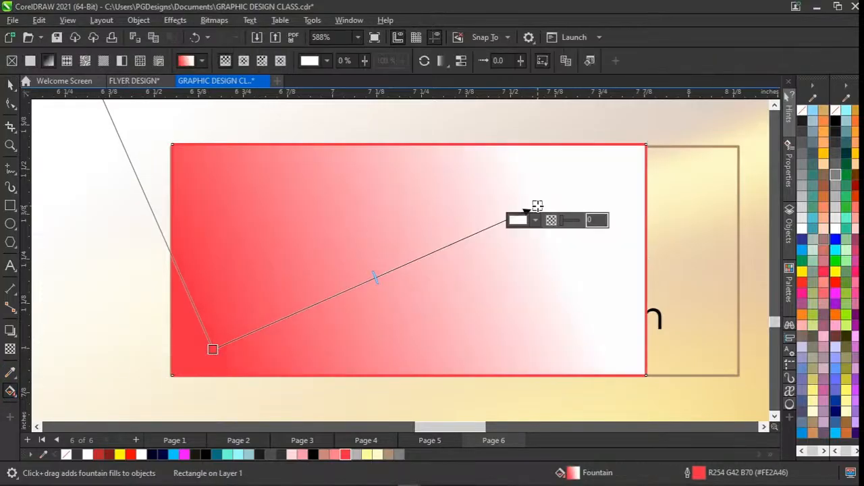
left_click(313, 454)
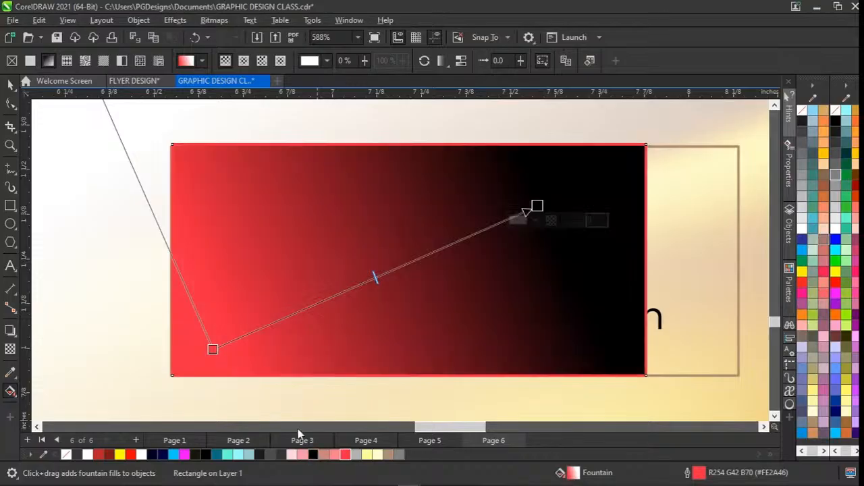
key("space")
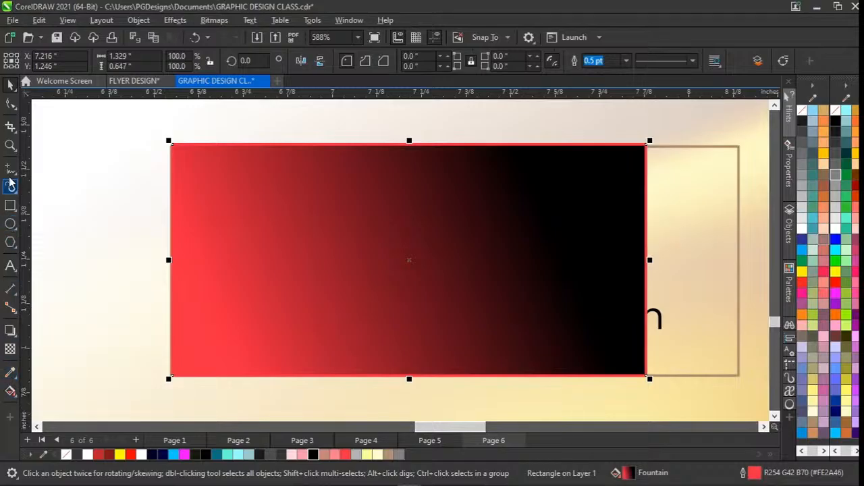
Draw a small square about 0.167 in wide beside the gradient rectangle and shift it slightly downward.
left_click(10, 207)
left_click_drag(85, 255, 144, 316)
left_click_drag(111, 286, 104, 313)
left_click(237, 272)
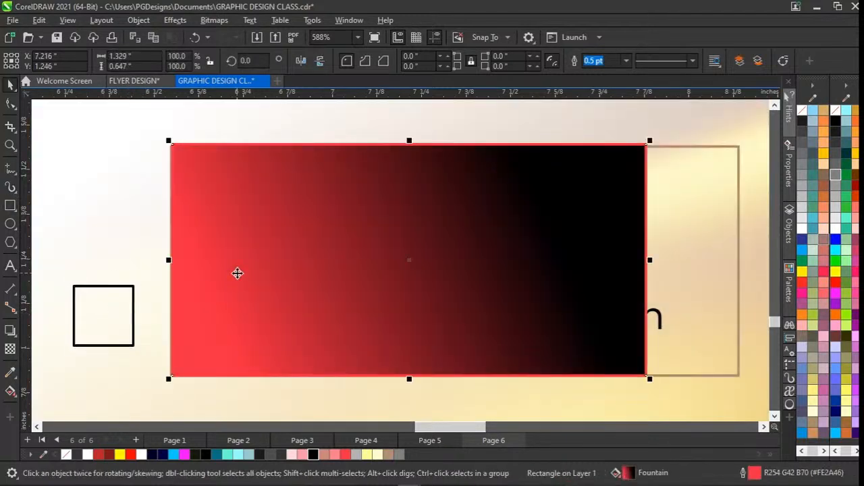
Try copying the large rectangle's gradient fill and red outline onto the small square with the Attributes Eyedropper.
left_click(117, 308)
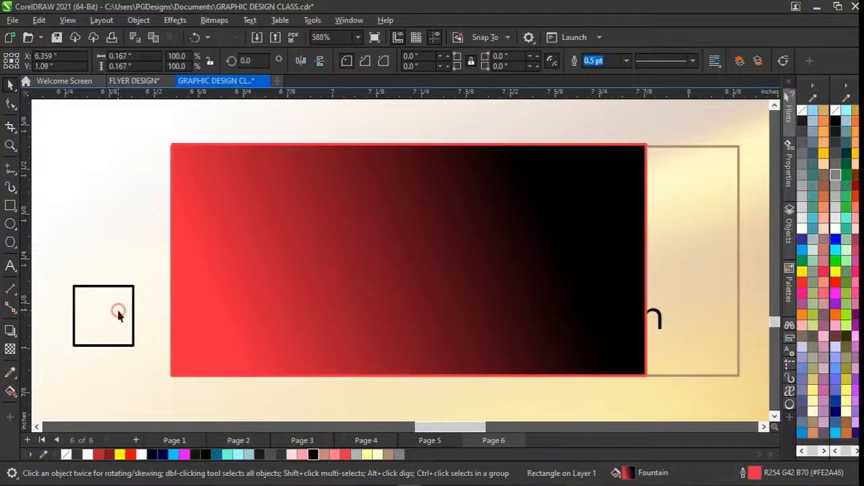
left_click(16, 380)
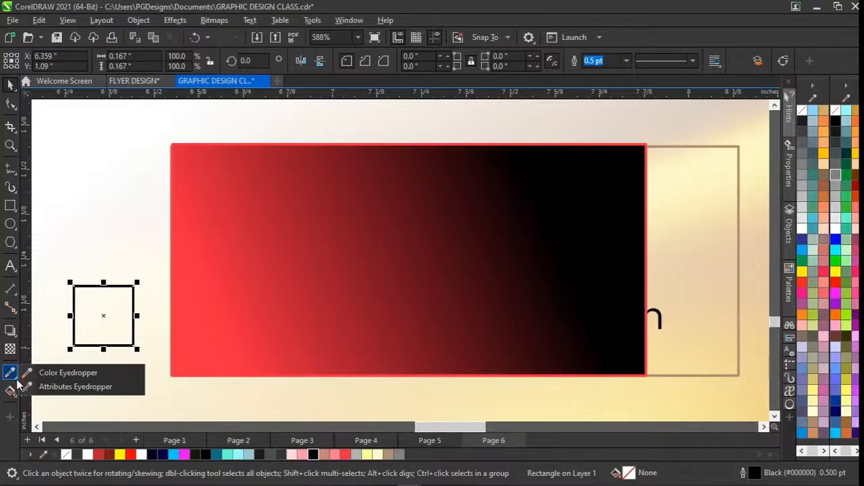
left_click(67, 386)
left_click(452, 260)
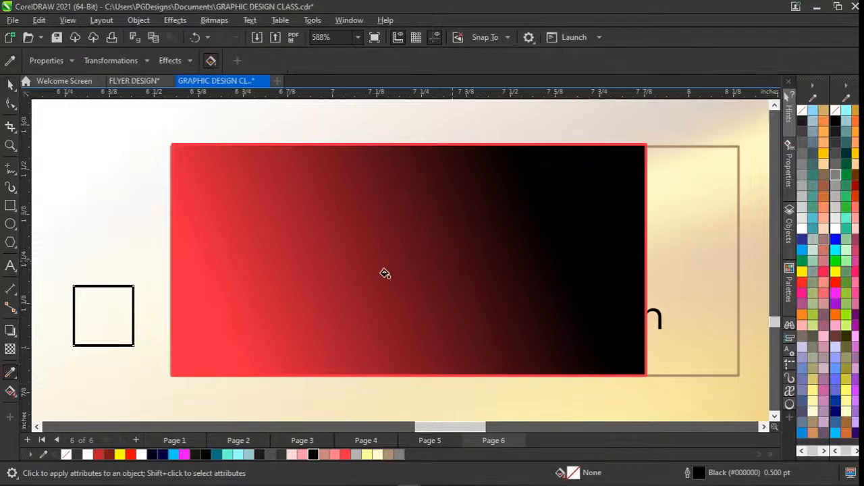
left_click(113, 312)
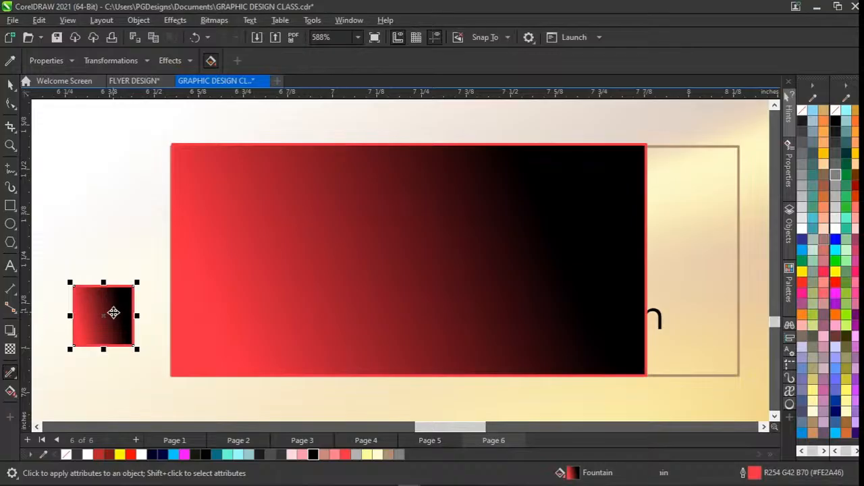
key("space")
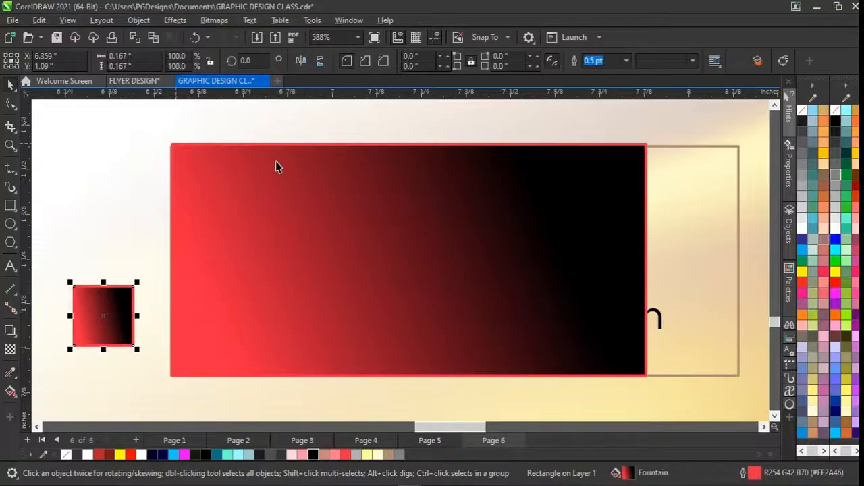
left_click(108, 328)
key("ctrl+z")
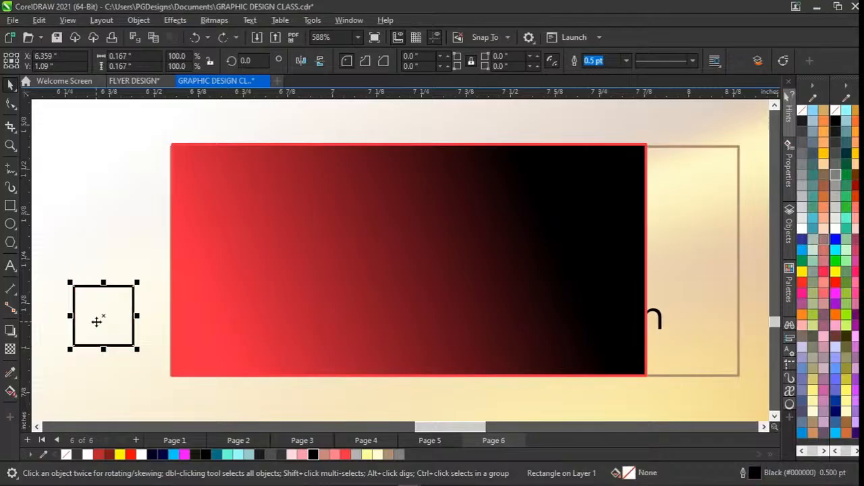
Fill the small square with a dark red (#781421) sampled from the gradient and move it up to about Y 1.26 in.
left_click(10, 373)
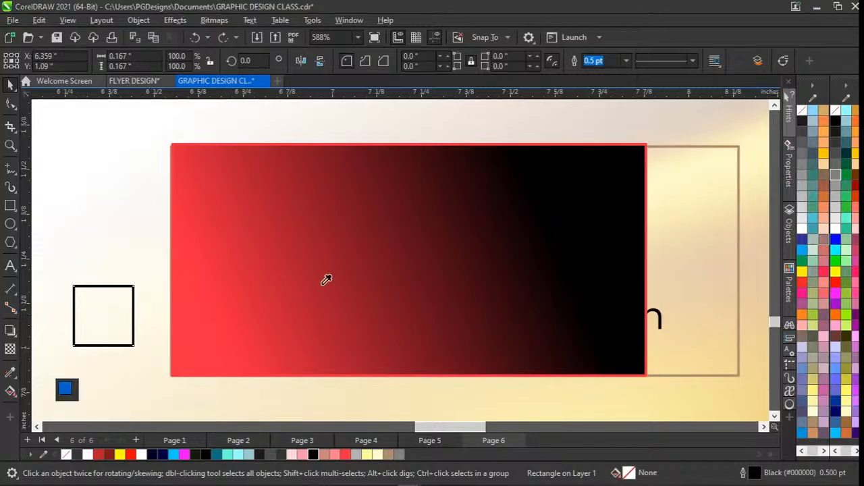
left_click(326, 280)
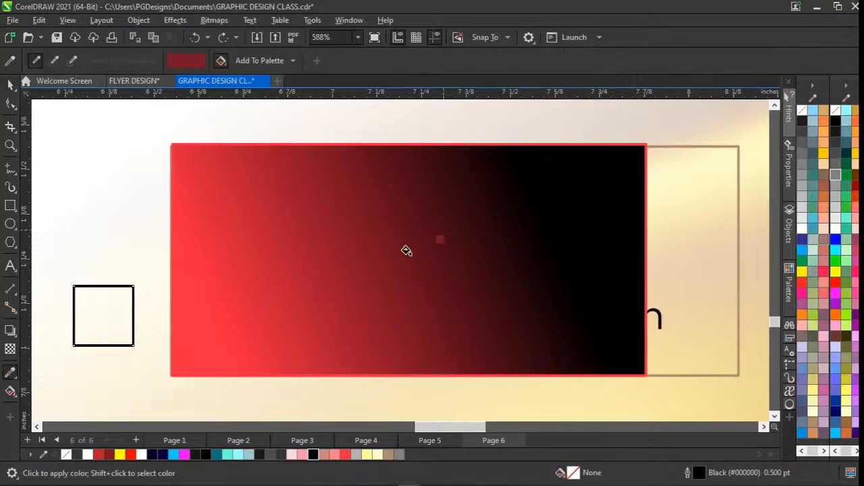
left_click(110, 328)
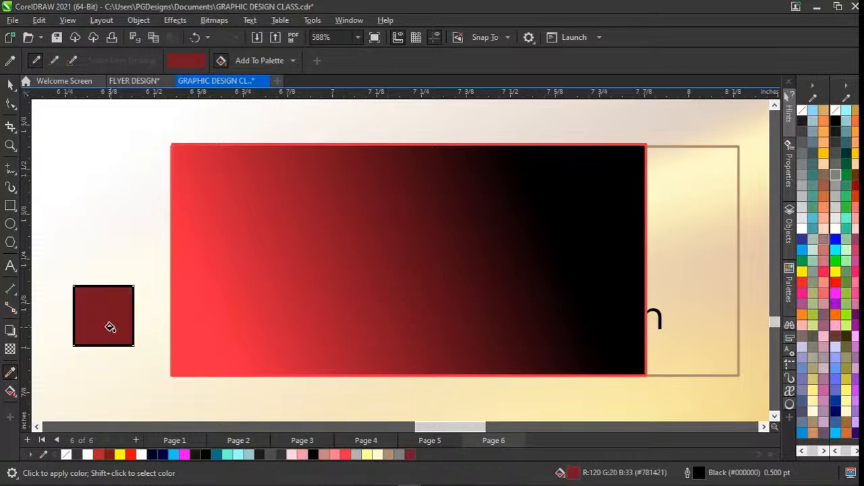
key("space")
left_click_drag(110, 328, 106, 268)
Refill the small square with a brighter red (#DA243C) sampled near the gradient rectangle's upper-left corner.
key("space")
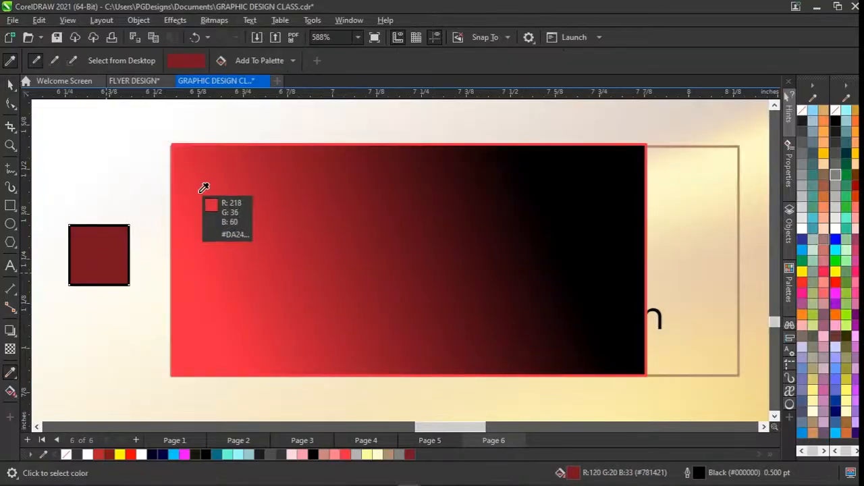
left_click(204, 188)
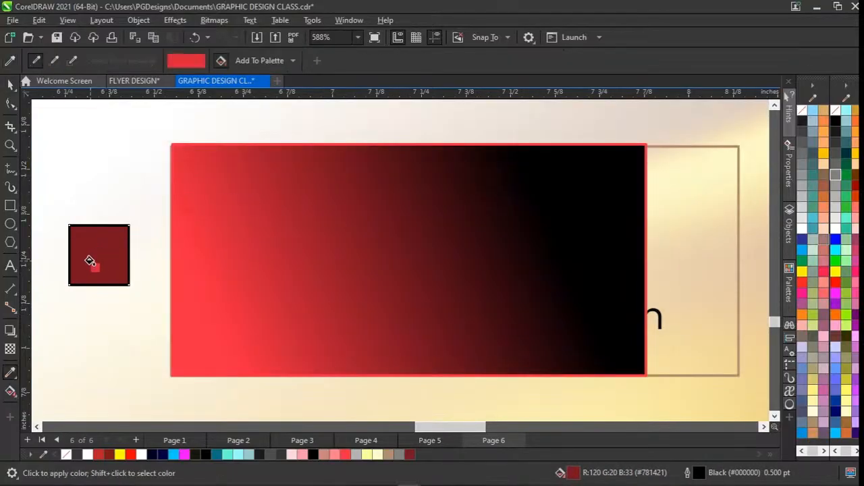
left_click(90, 261)
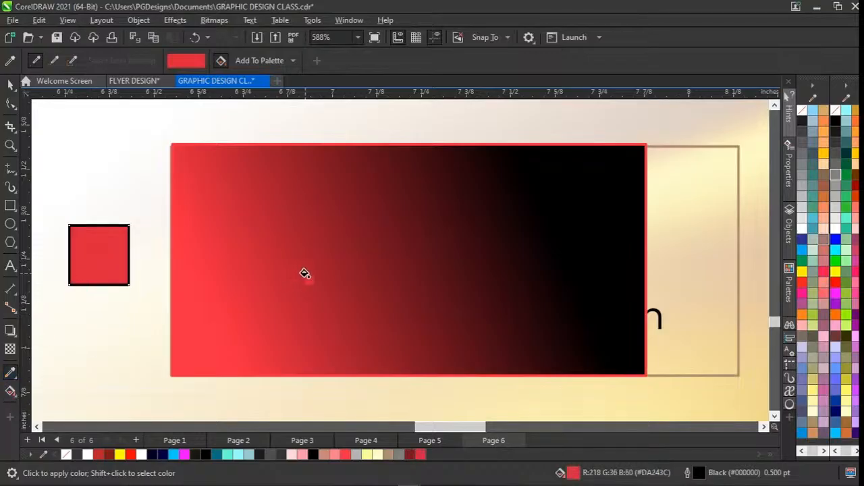
key("space")
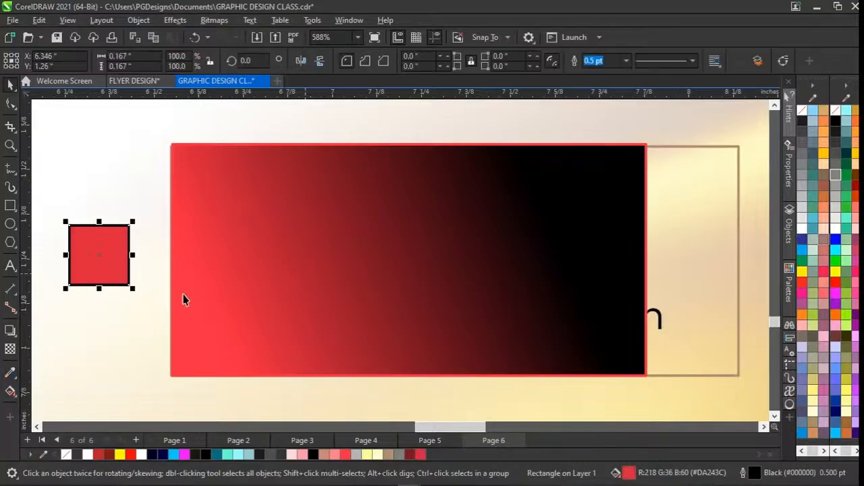
Try transferring all of the gradient rectangle's fill and outline attributes to the red square with the Attributes Eyedropper.
left_click(16, 382)
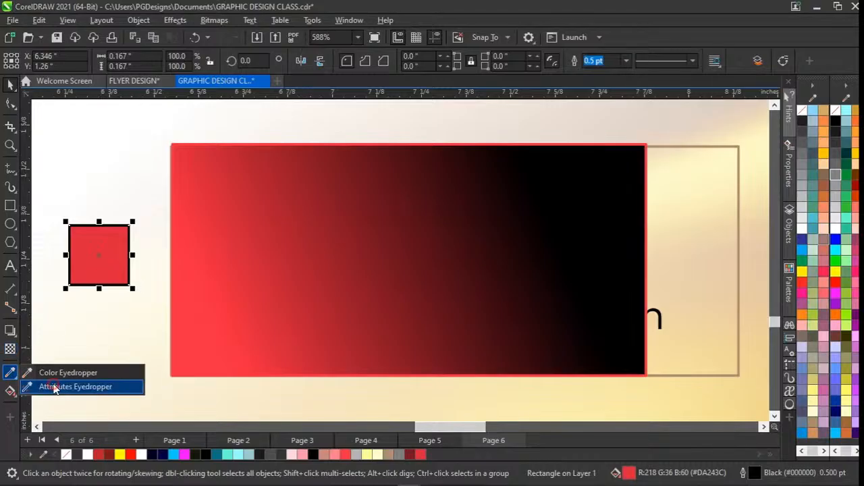
left_click(55, 386)
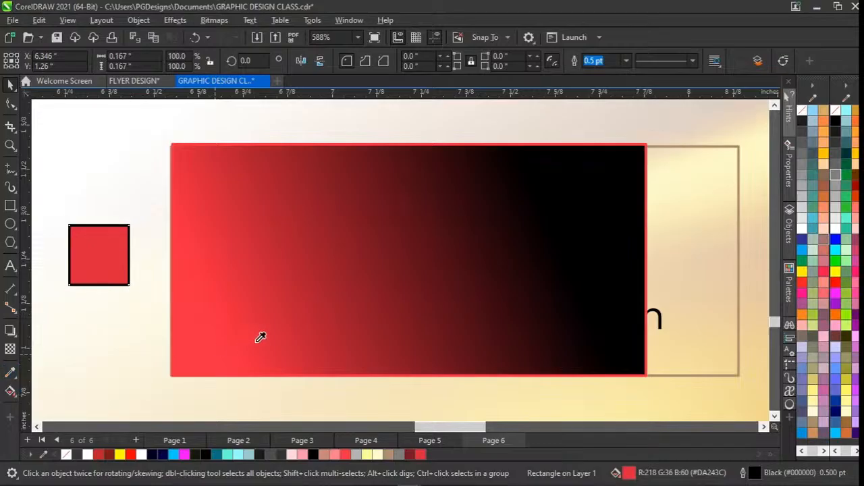
left_click(390, 261)
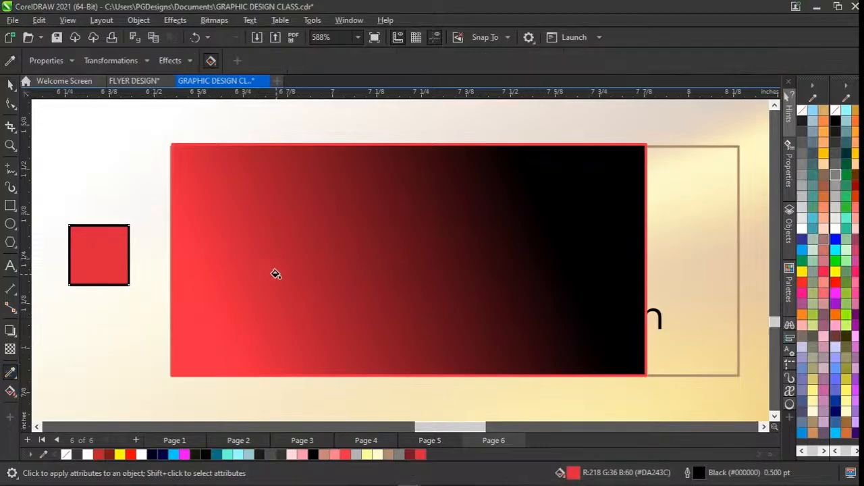
left_click(99, 273)
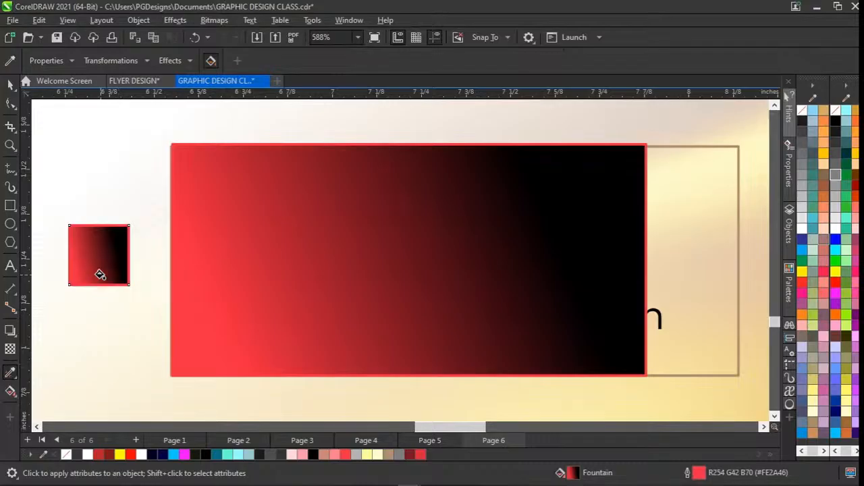
key("space")
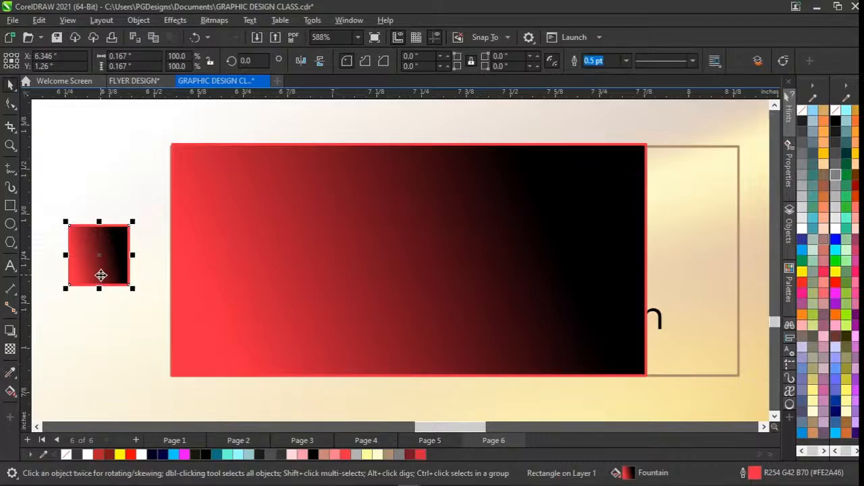
key("ctrl+z")
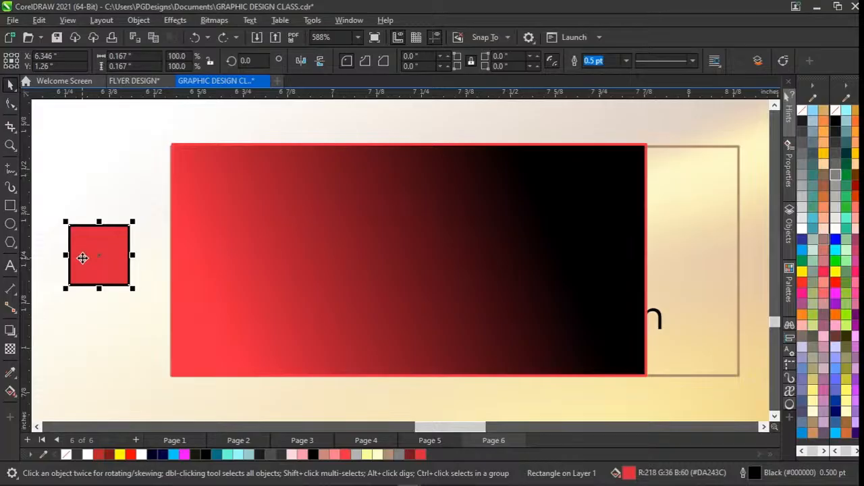
key("space")
key("space")
key("space")
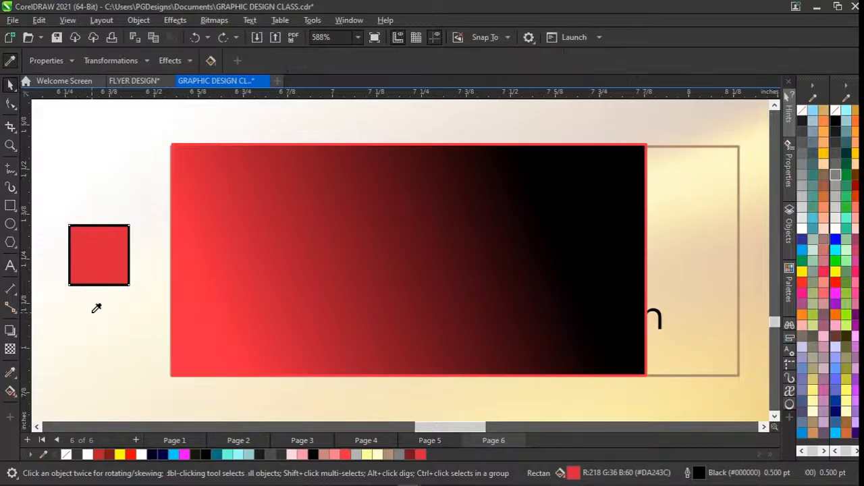
key("space")
key("space")
key("space")
key("space")
key("space")
key("space")
key("space")
key("space")
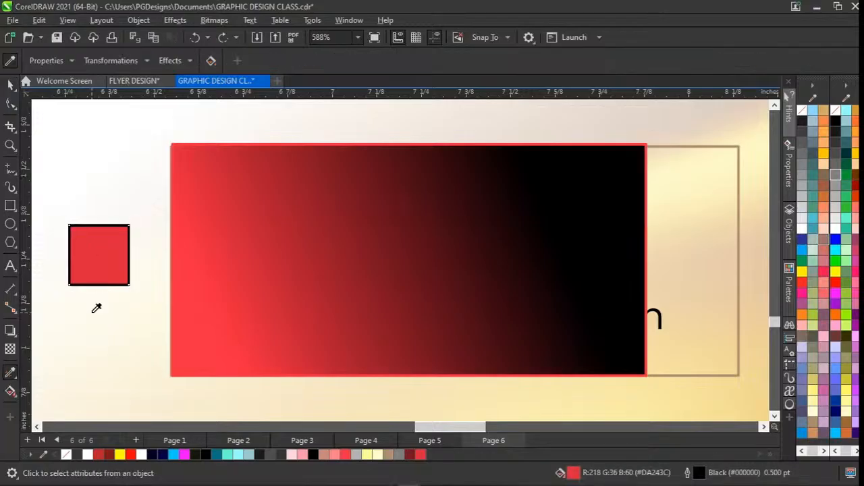
key("space")
key("space")
key("space")
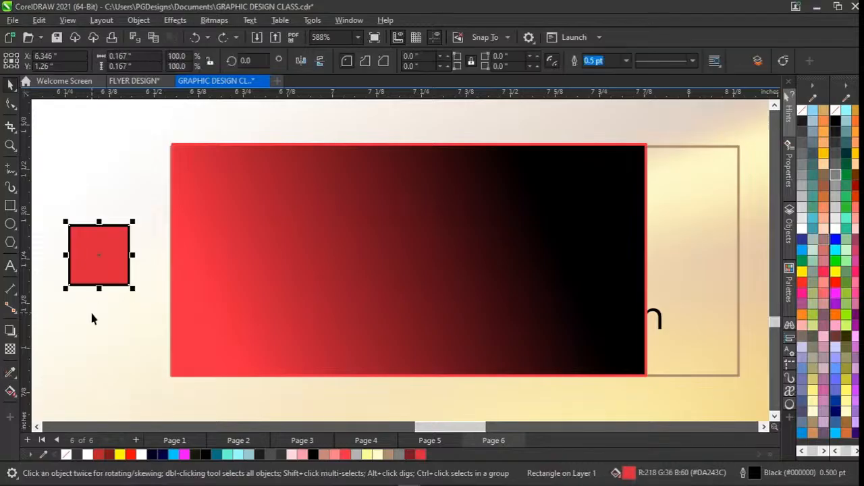
key("space")
key("space")
key("space")
key("space")
key("space")
key("space")
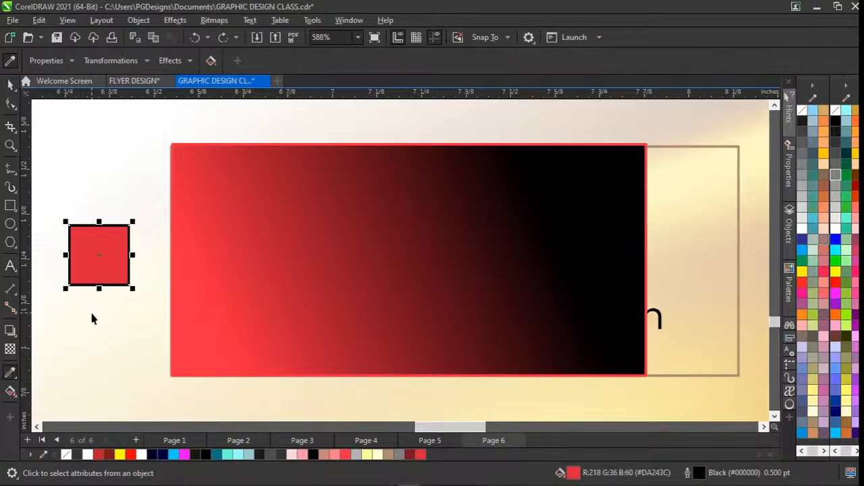
key("space")
key("space")
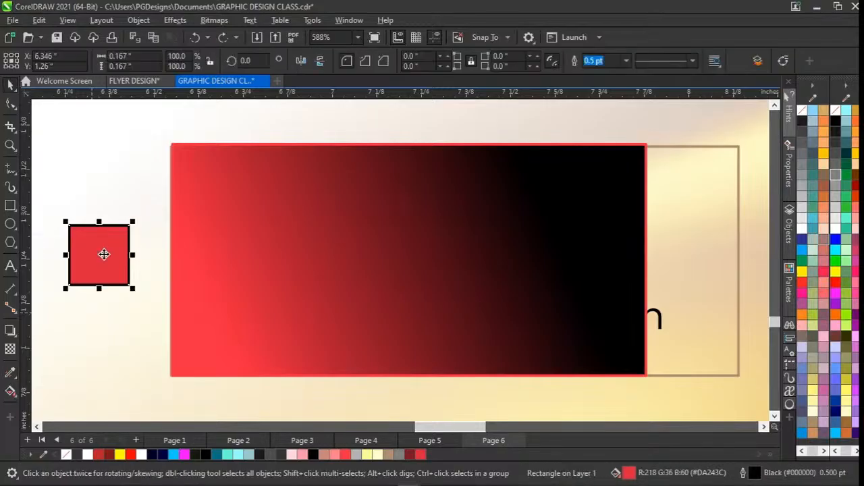
Remove the small square's fill and move it onto the red end of the gradient rectangle, at about X 6.692, Y 1.228 in.
key("space")
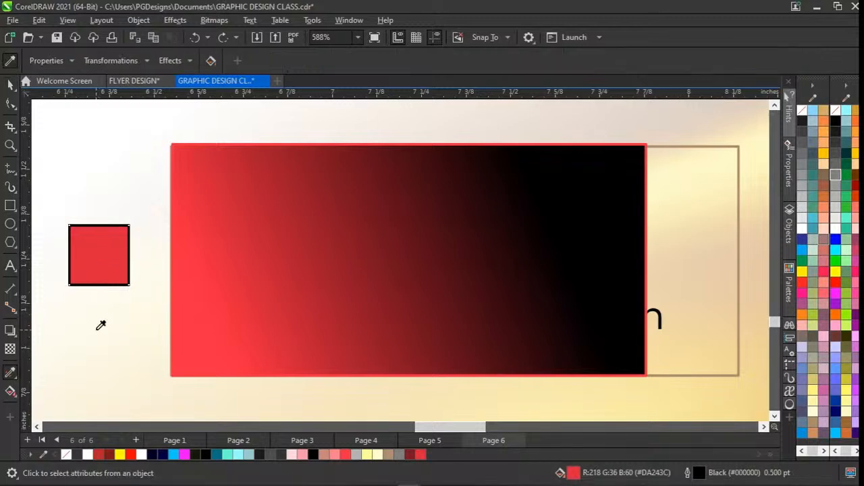
key("space")
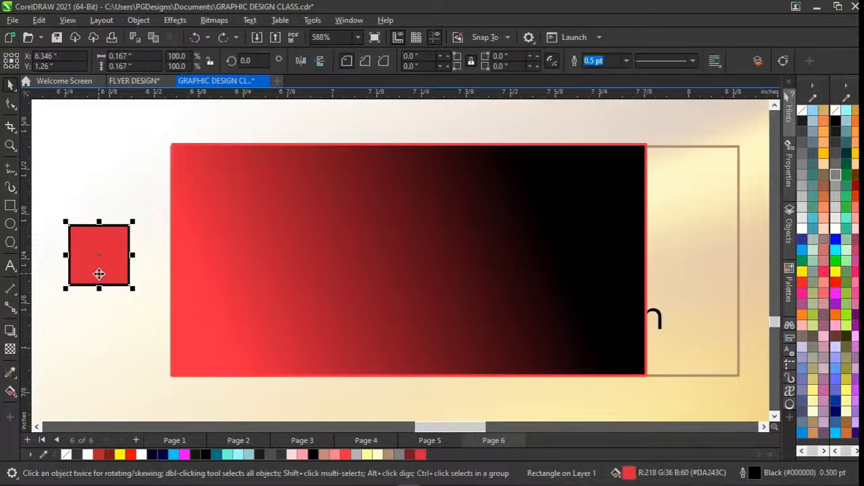
left_click(66, 457)
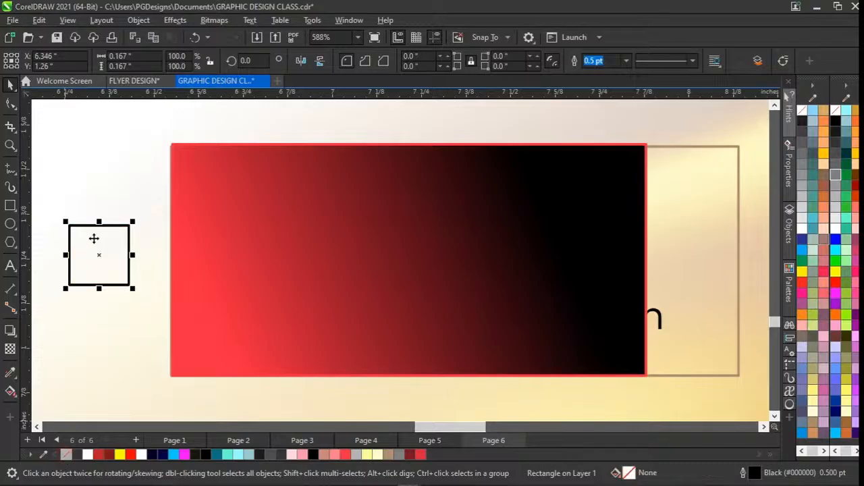
left_click_drag(102, 242, 223, 266)
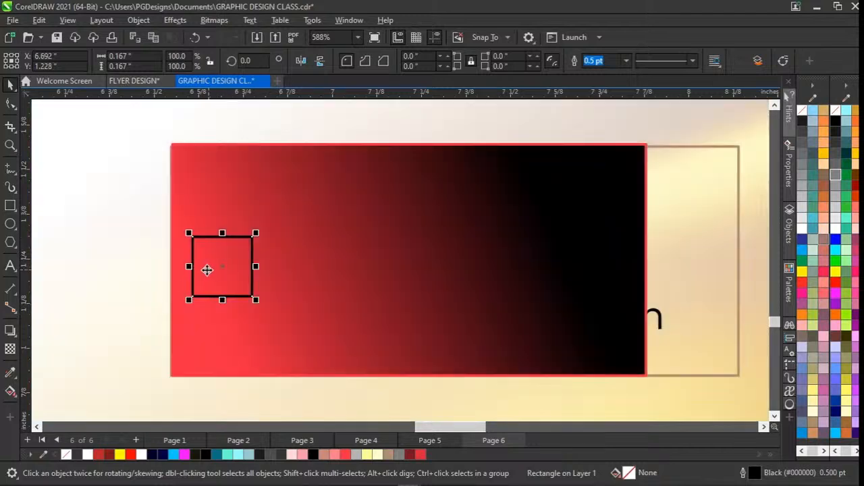
Remove the small square's outline and reposition the square within the red area of the gradient rectangle.
right_click(61, 455)
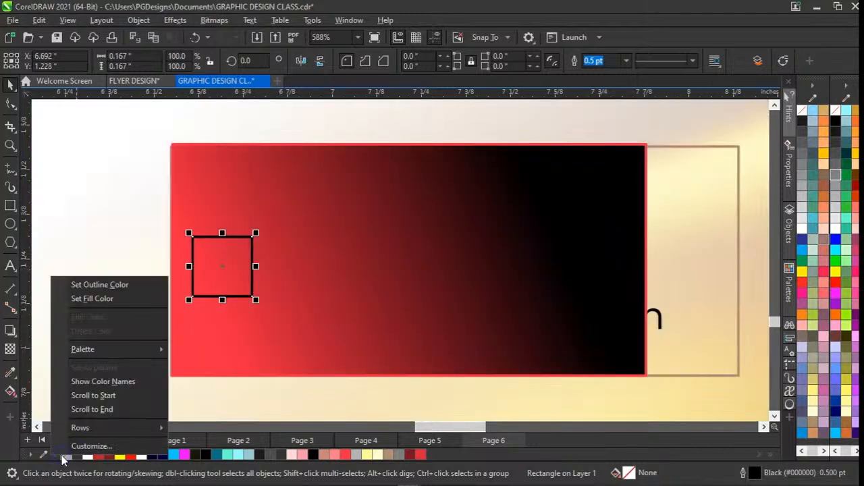
left_click(115, 284)
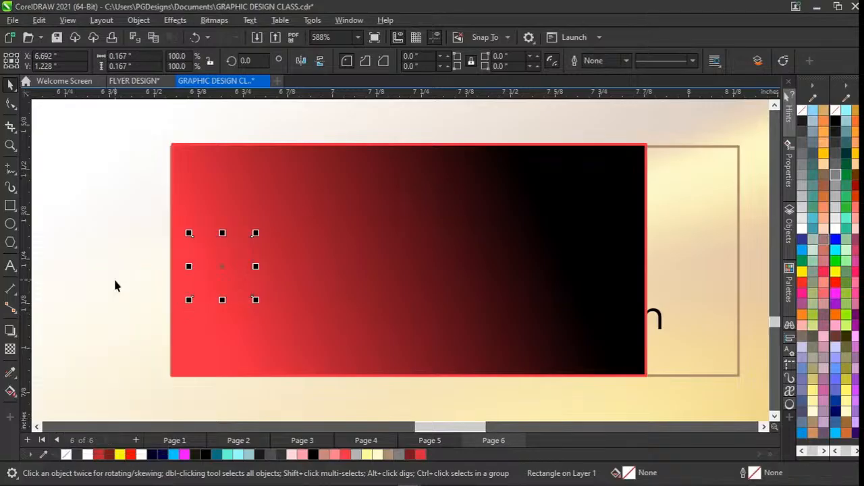
left_click_drag(222, 264, 221, 303)
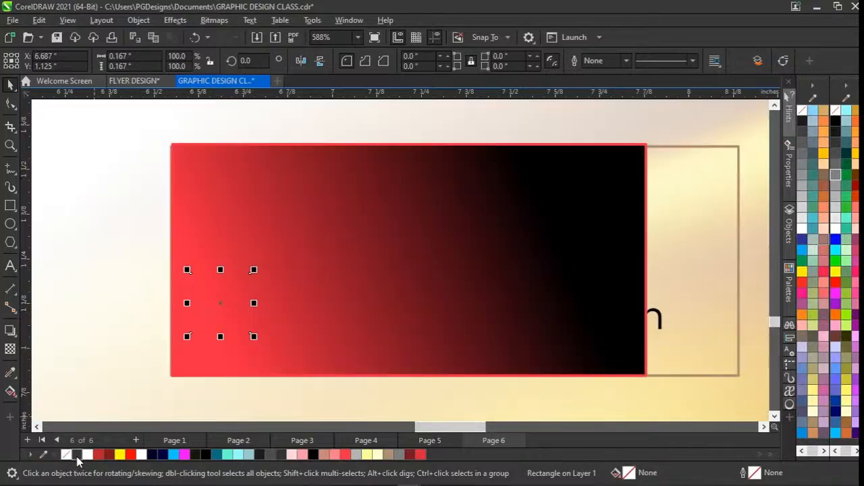
left_click_drag(220, 304, 257, 244)
Undo the practice edits until the small square and the gradient rectangle are gone from the design.
key("ctrl+z")
key("ctrl+z")
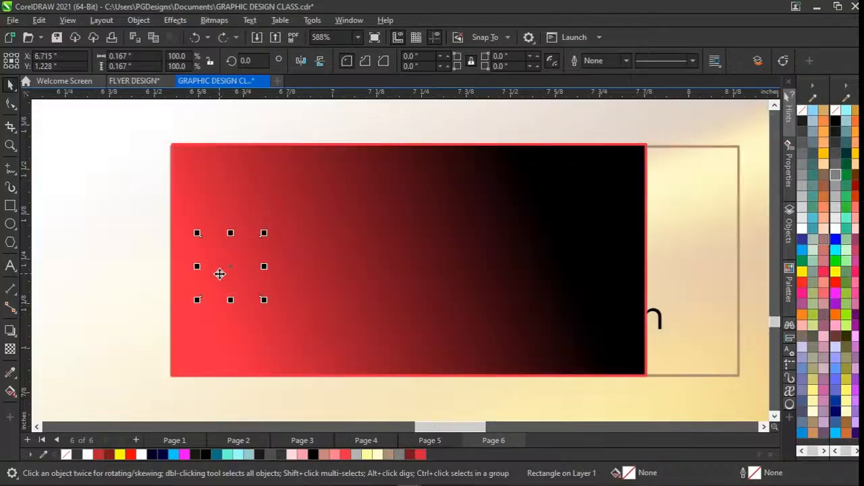
key("ctrl+z")
key("ctrl+z")
key("ctrl+z")
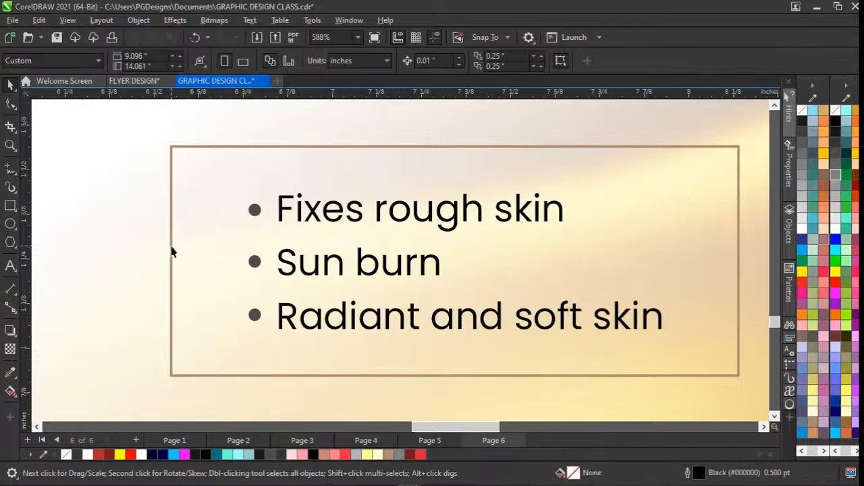
Open the Body Claire Milk banner's PowerClip contents and select the golden silk background image inside it.
scroll(172, 251, "down", 2)
scroll(172, 251, "down", 1)
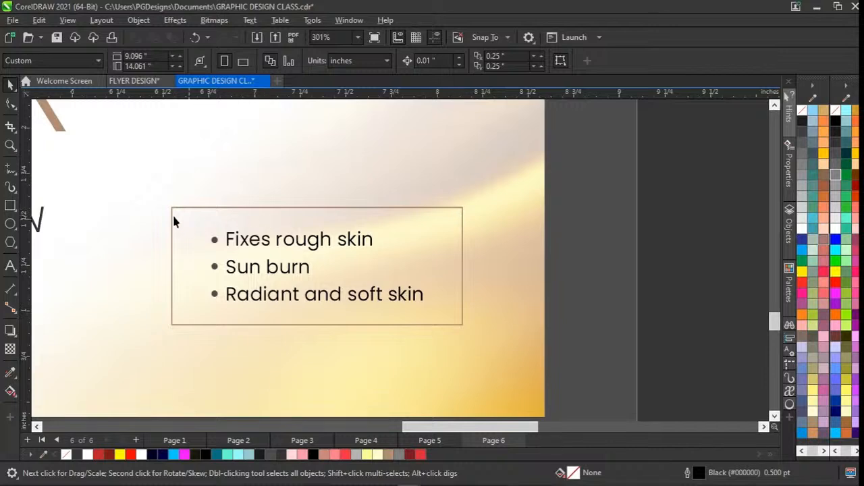
scroll(170, 220, "left", 5)
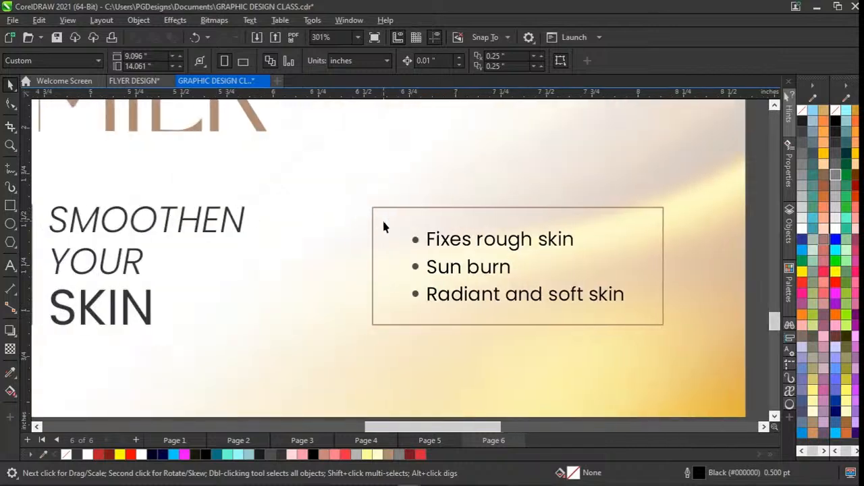
scroll(372, 231, "up", 3)
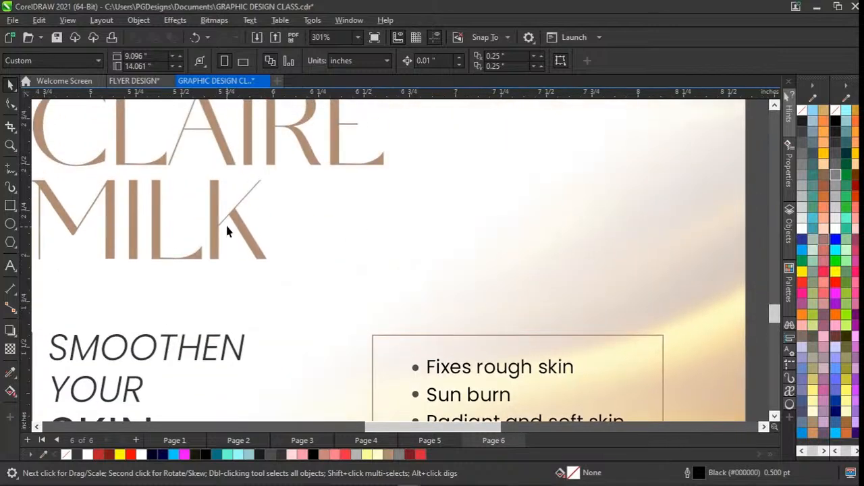
scroll(226, 226, "down", 5)
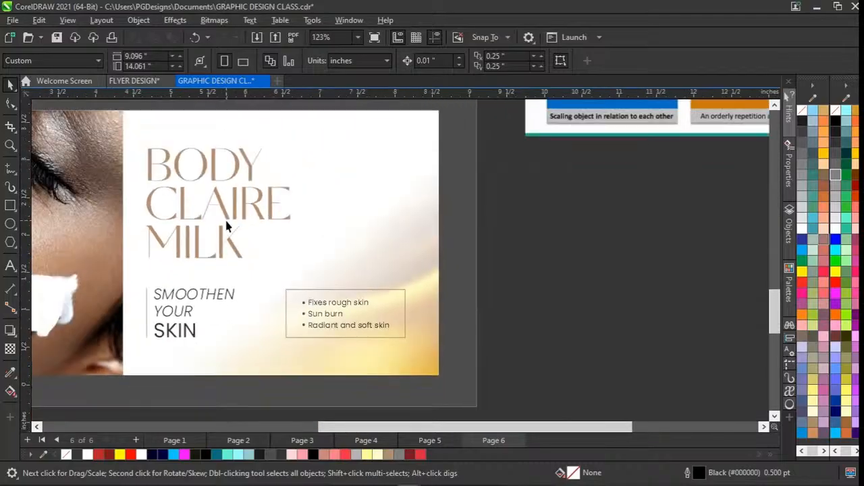
scroll(310, 211, "left", 2)
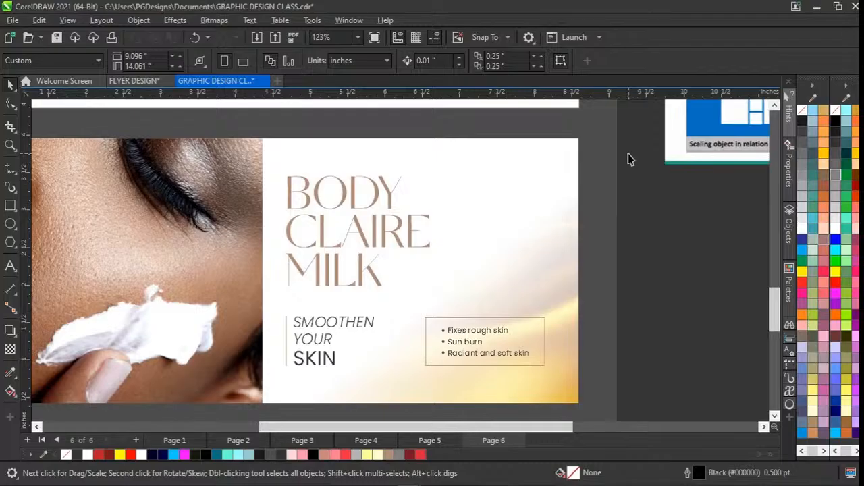
left_click(538, 294)
double_click(538, 294)
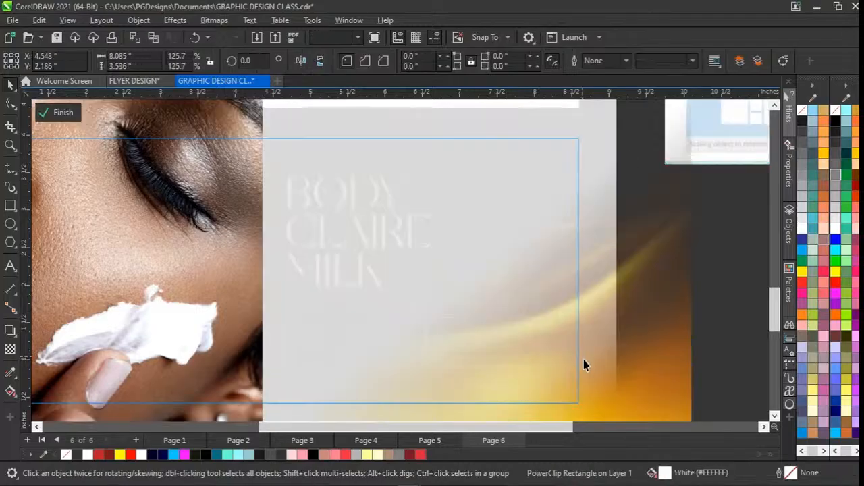
left_click(641, 375)
key("space")
key("space")
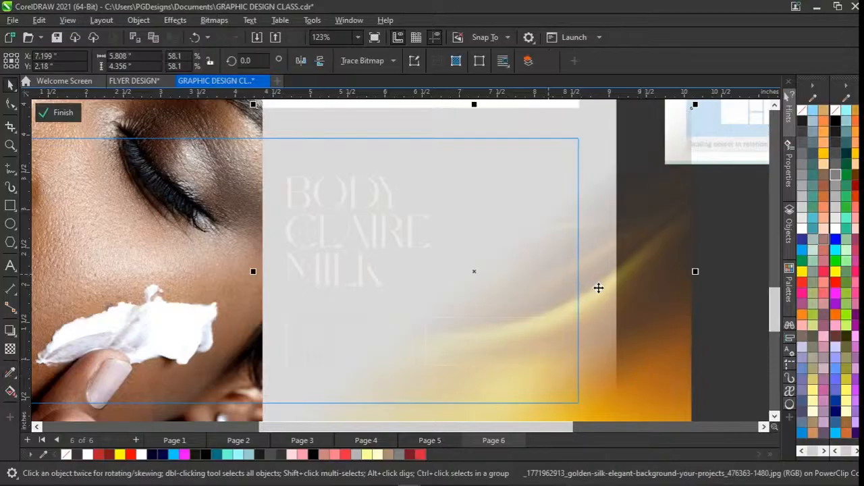
Examine how the golden silk image extends past the banner frame, and finish editing the PowerClip.
scroll(599, 287, "down", 1)
scroll(616, 283, "up", 1)
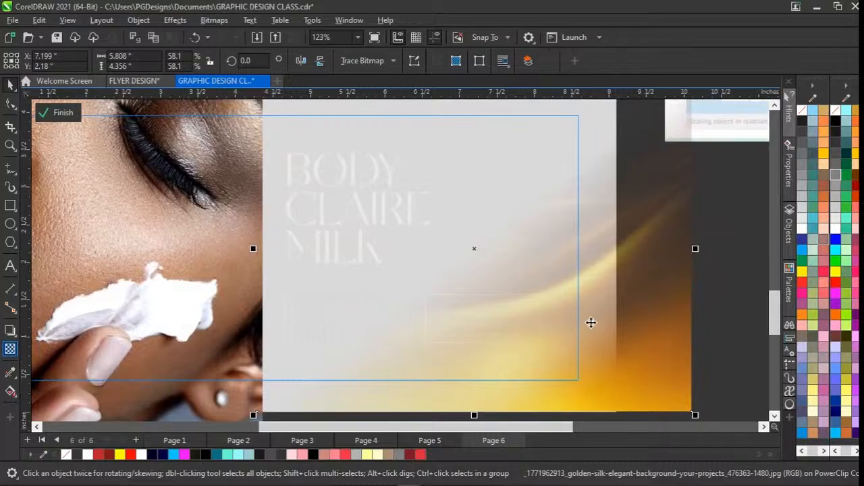
left_click(709, 315)
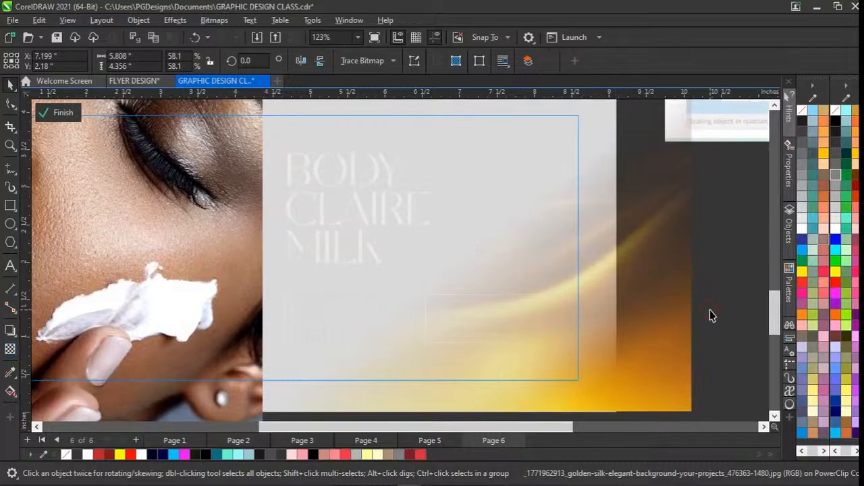
left_click(663, 304)
left_click(660, 313)
left_click(718, 318)
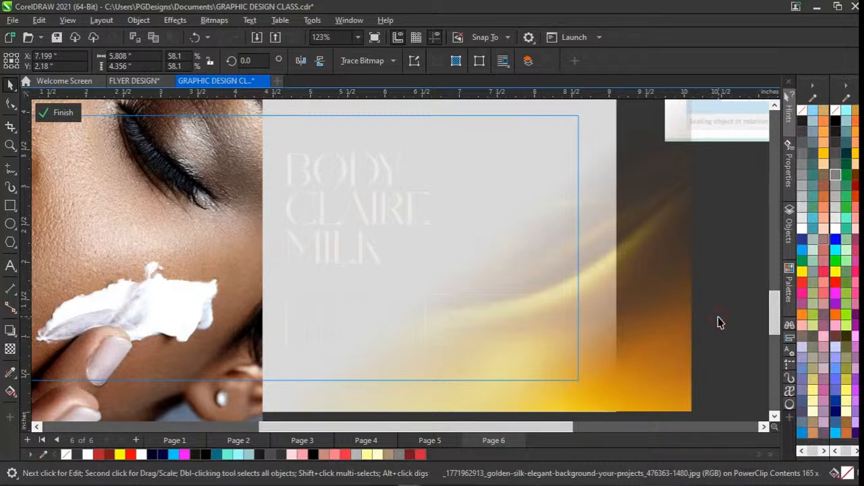
left_click(656, 326)
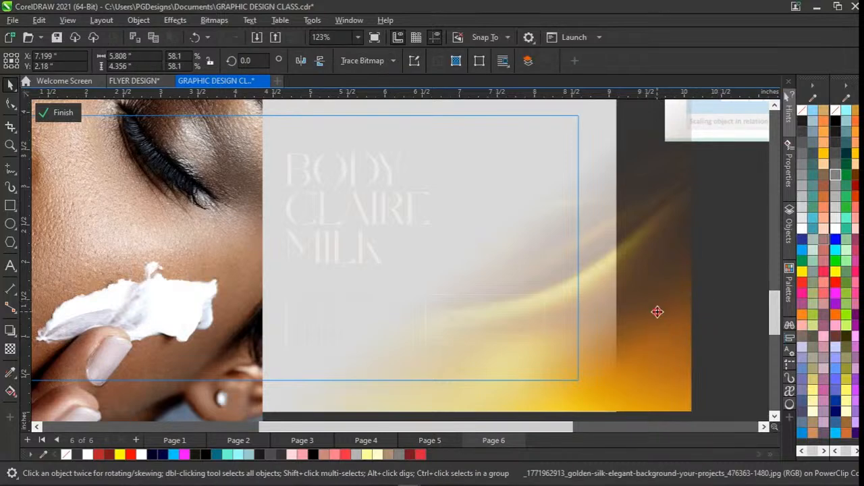
left_click(658, 312)
left_click(736, 283, "ctrl")
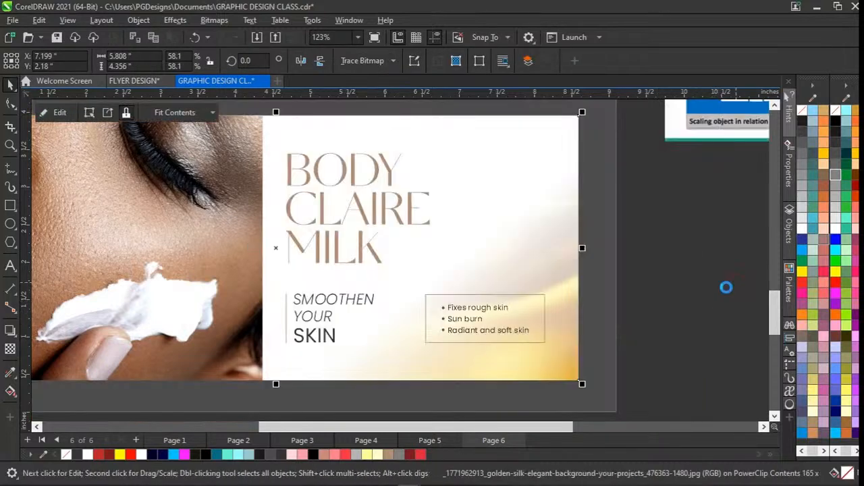
Move the face photo upward inside its frame on the Body Claire Milk banner, to about Y 3.86 in.
left_click(565, 332)
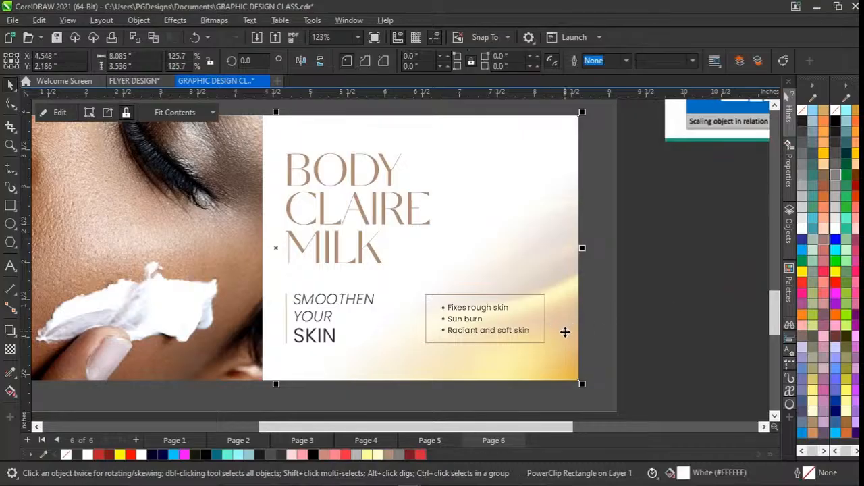
scroll(565, 332, "up", 1)
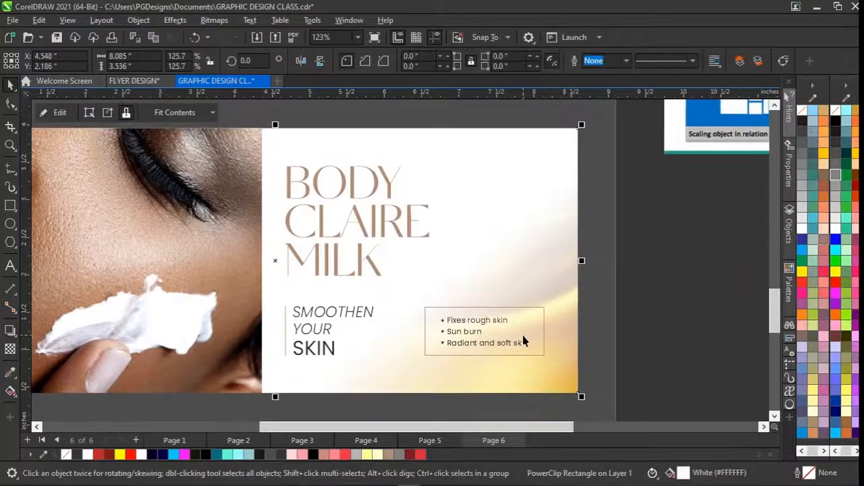
scroll(524, 341, "down", 2)
scroll(524, 341, "up", 1)
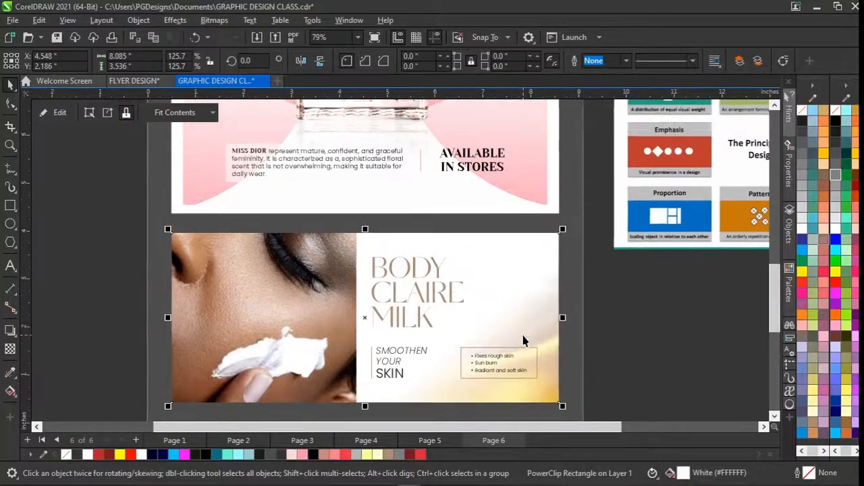
left_click(67, 268)
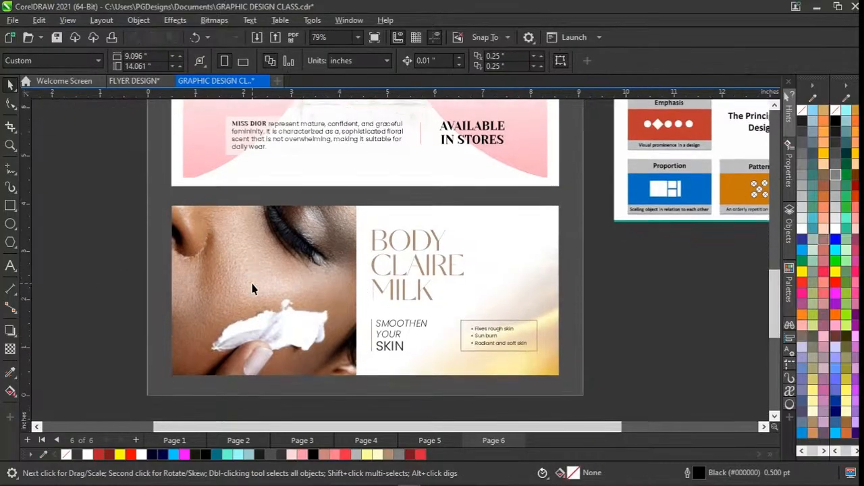
left_click(282, 327)
left_click(283, 327, "ctrl")
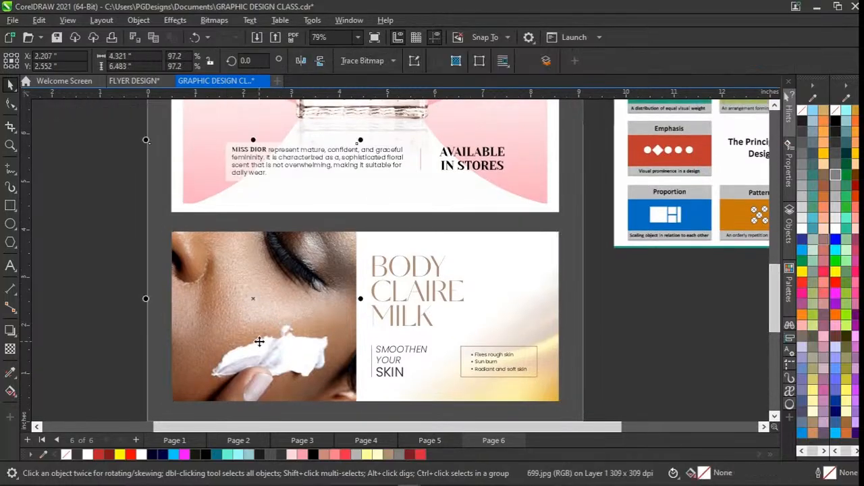
scroll(259, 342, "down", 1)
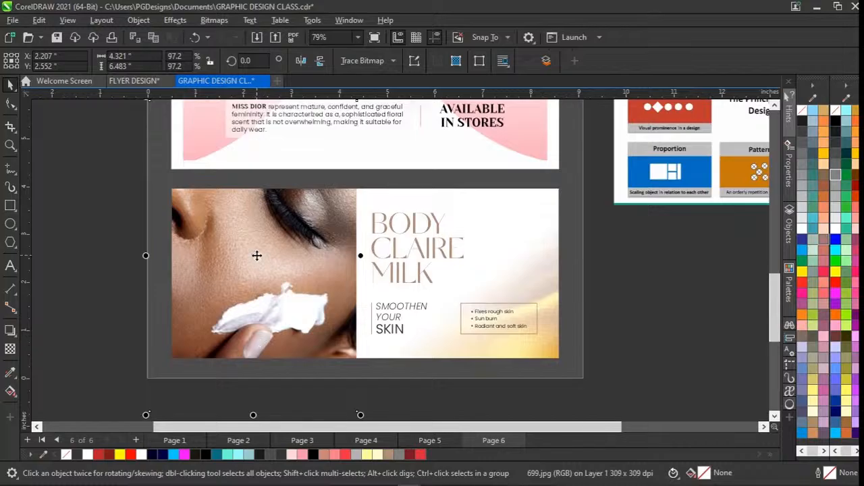
scroll(256, 255, "up", 1)
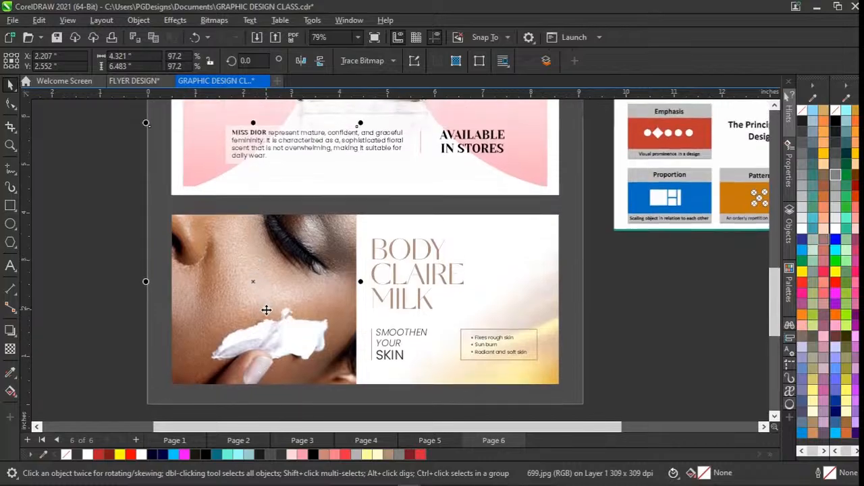
scroll(266, 310, "down", 2)
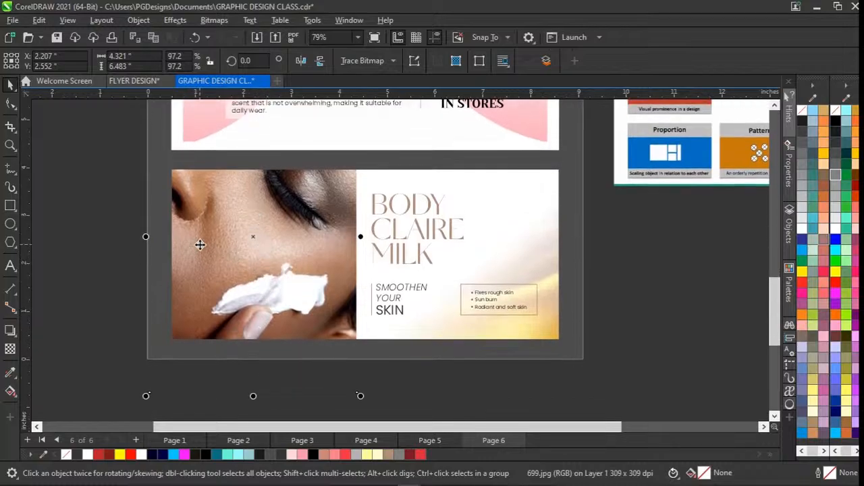
scroll(264, 244, "up", 1)
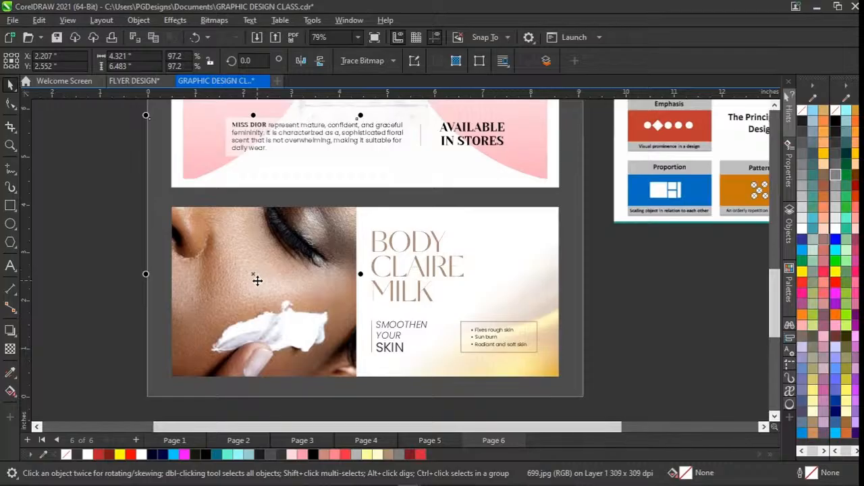
scroll(257, 281, "down", 1)
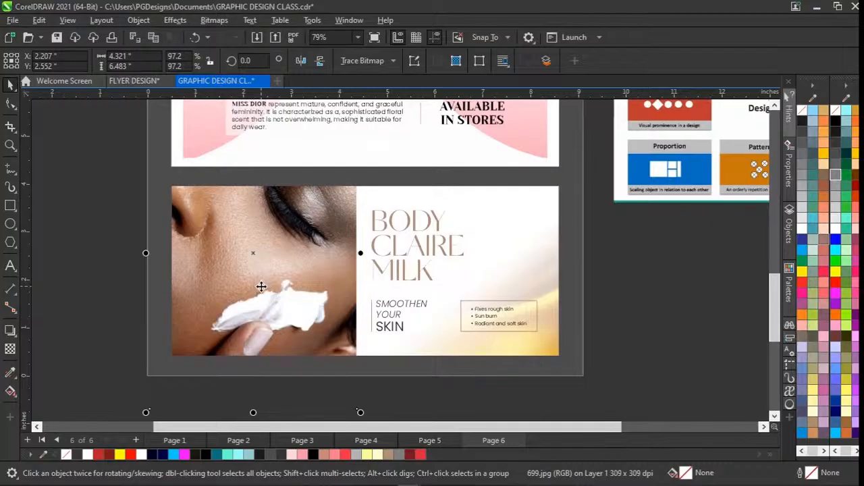
scroll(260, 286, "up", 2)
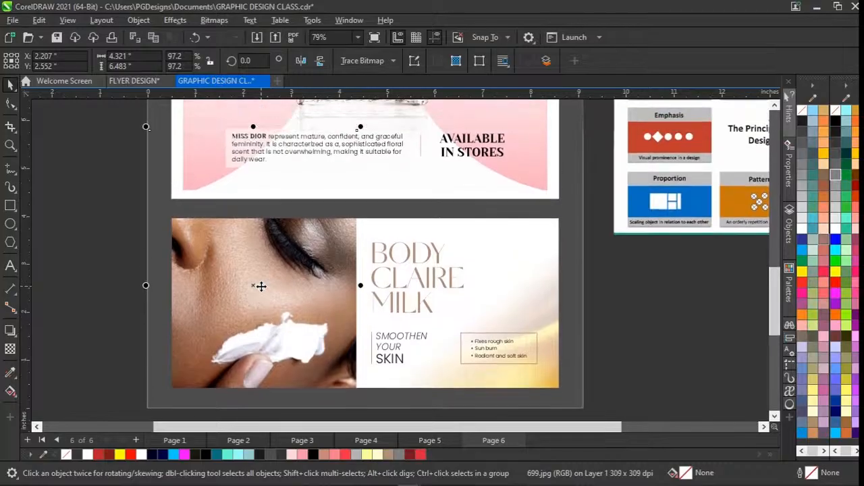
scroll(243, 305, "down", 1)
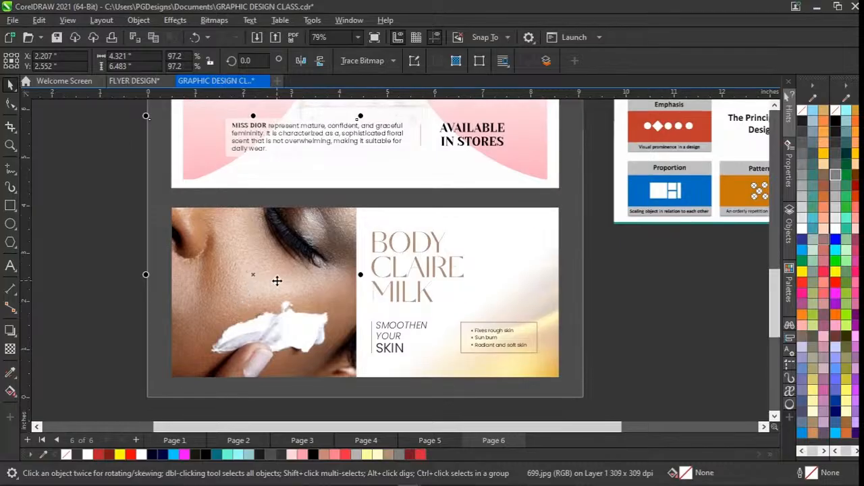
scroll(266, 312, "down", 1)
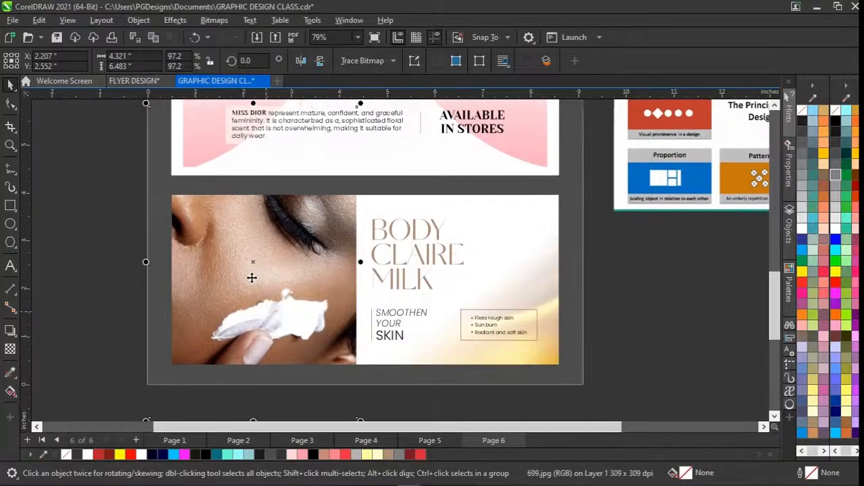
mouse_move(251, 276)
left_mouse_down()
mouse_move(272, 220)
mouse_move(253, 211)
left_mouse_up()
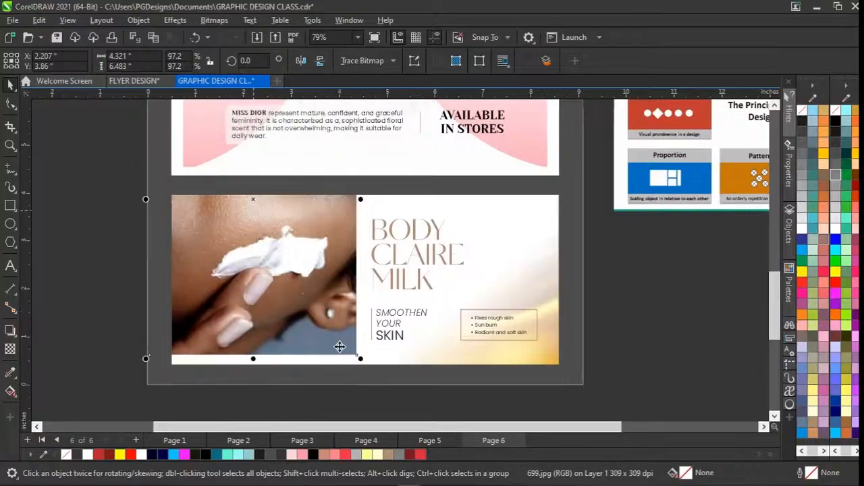
Enlarge the face photo on the Body Claire Milk banner to about 4.588 × 6.884 in and move it slightly down in its frame.
mouse_move(360, 360)
left_mouse_down()
mouse_move(385, 385)
mouse_move(373, 369)
left_mouse_up()
mouse_move(289, 260)
left_mouse_down()
mouse_move(300, 272)
mouse_move(288, 270)
left_mouse_up()
left_click(101, 316)
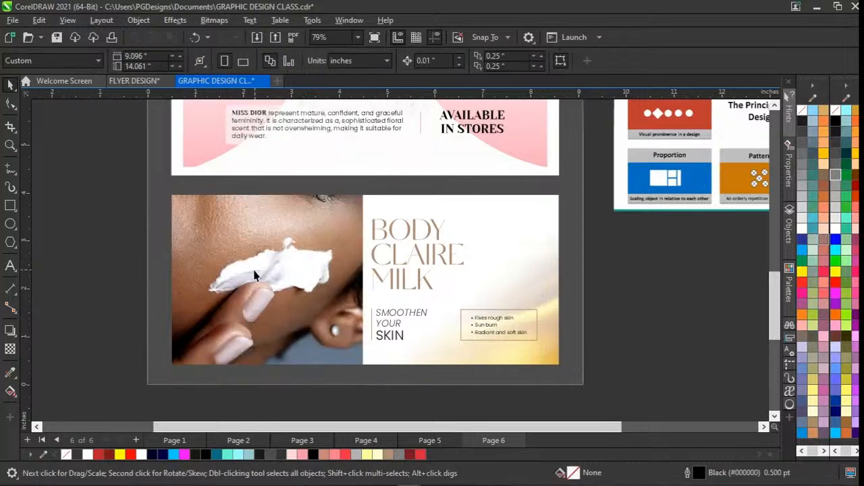
Move the face photo further down inside its frame on the Body Claire Milk banner, to about Y 3.02 in.
left_click(295, 274)
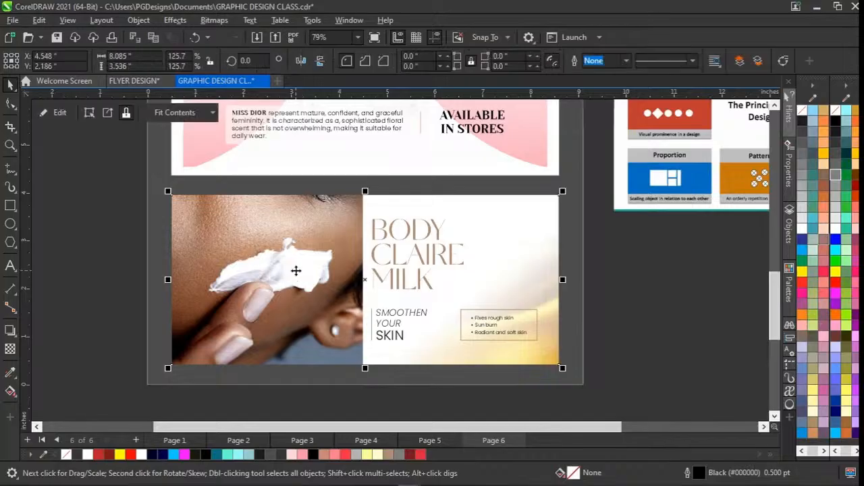
left_click(296, 270, "ctrl")
left_click_drag(295, 245, 295, 281)
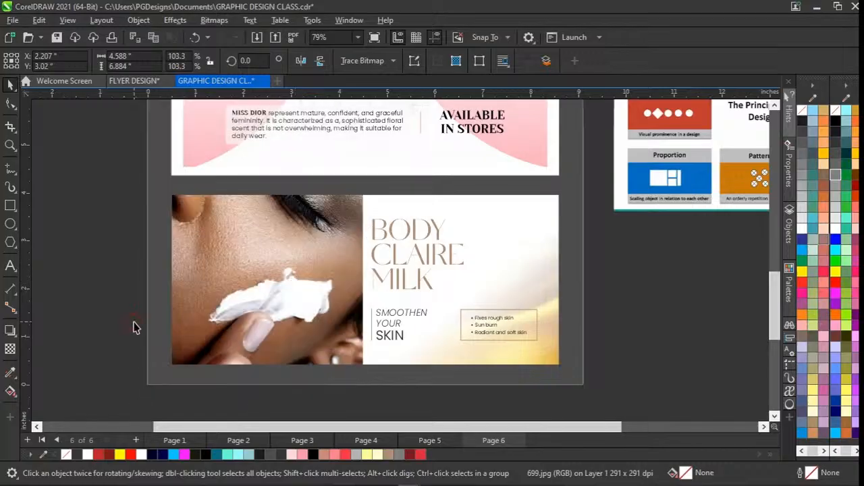
left_click(137, 327)
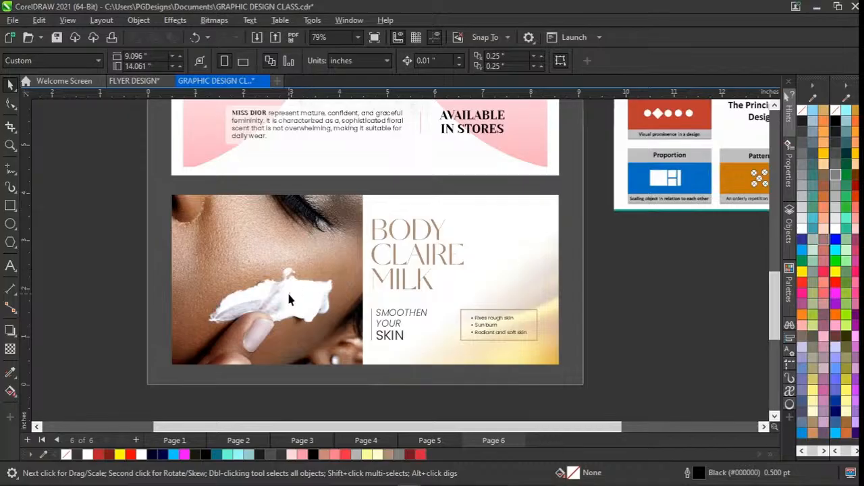
Undo the downward moves of the face photo, keeping its enlarged size.
key("ctrl+z")
key("ctrl+z")
key("ctrl+z")
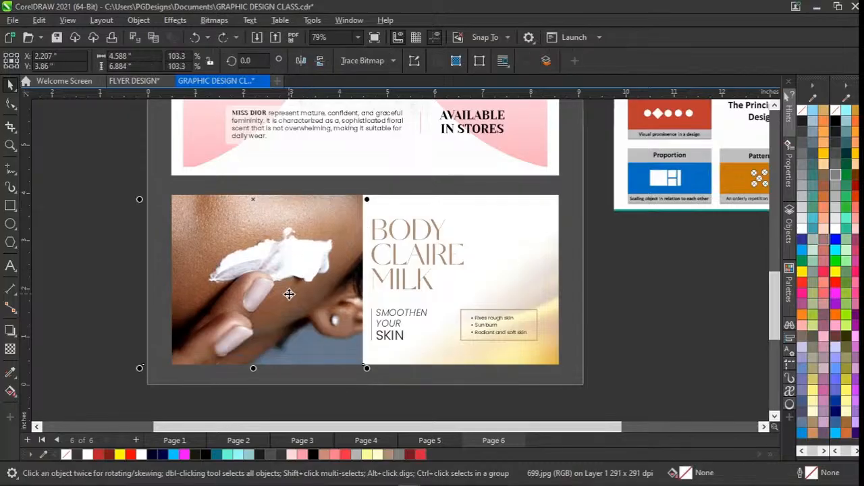
Examine the Beauty Perfume flyer's composition next to the Elements of Graphics Design and Design Principles charts.
scroll(289, 294, "up", 3)
scroll(329, 240, "up", 1)
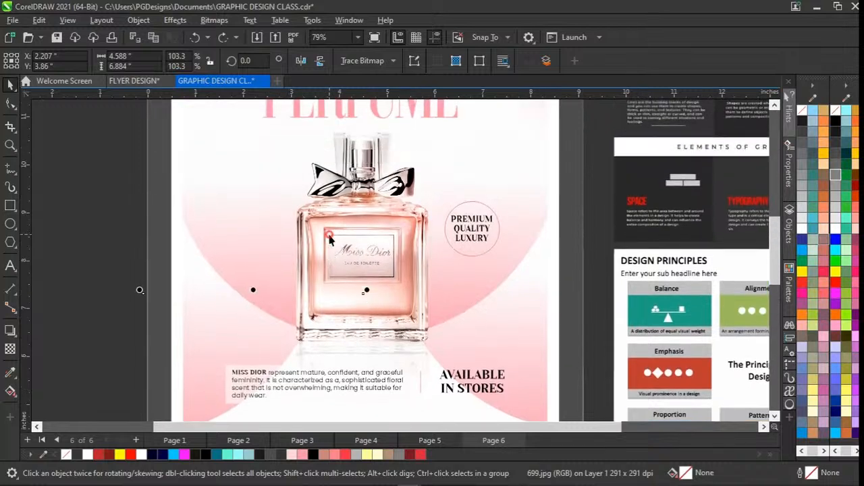
left_click(329, 240)
scroll(343, 252, "down", 1)
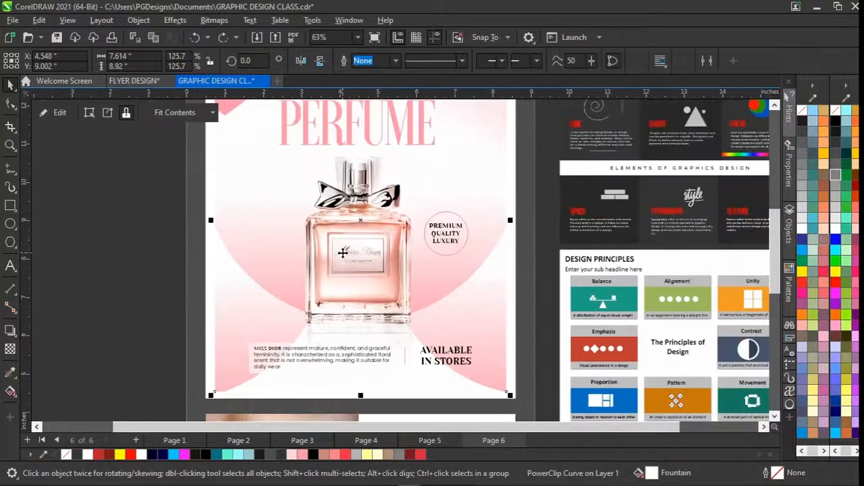
scroll(343, 252, "up", 1)
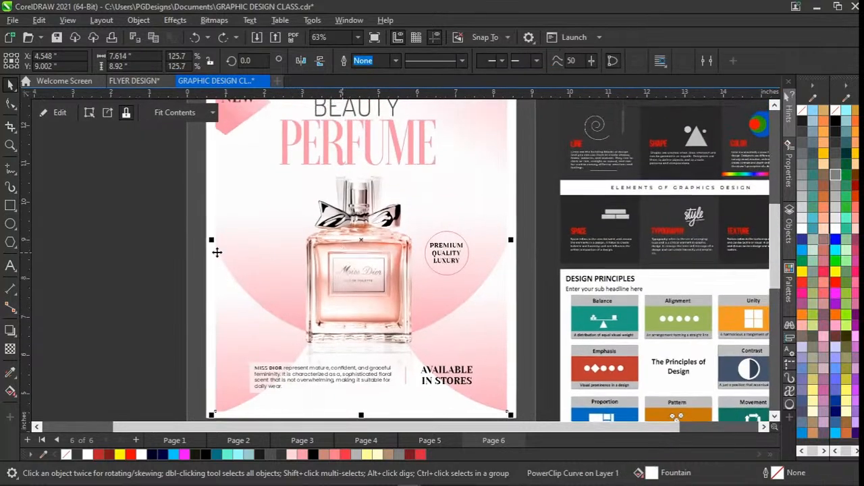
left_click(156, 264)
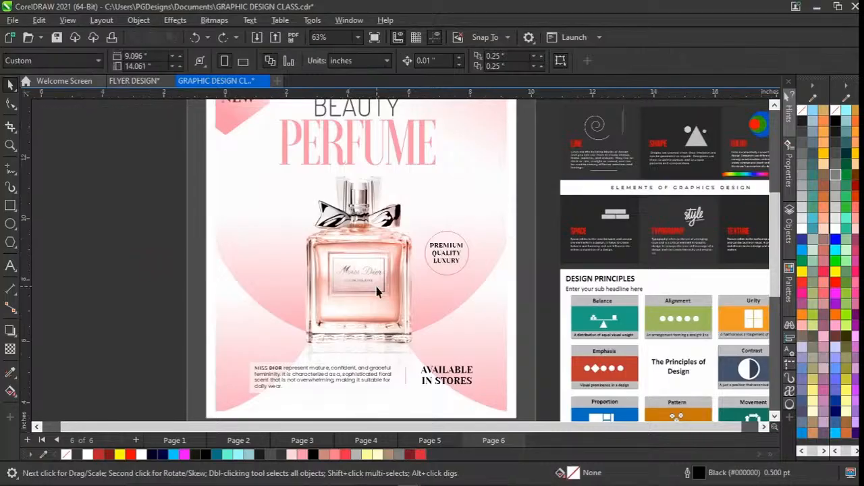
scroll(377, 292, "down", 1)
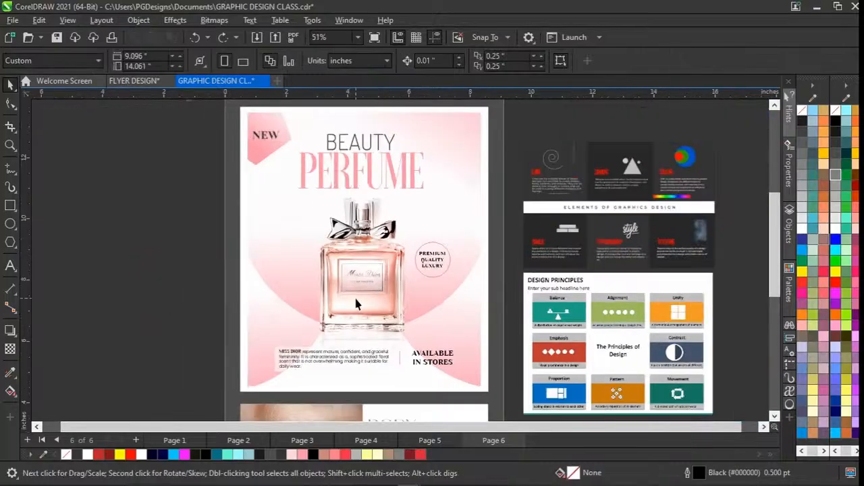
scroll(513, 278, "right", 1)
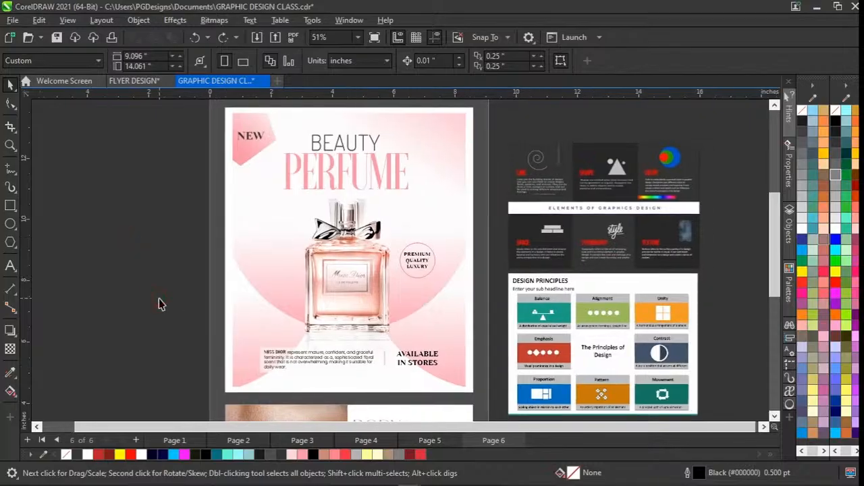
scroll(159, 303, "up", 1)
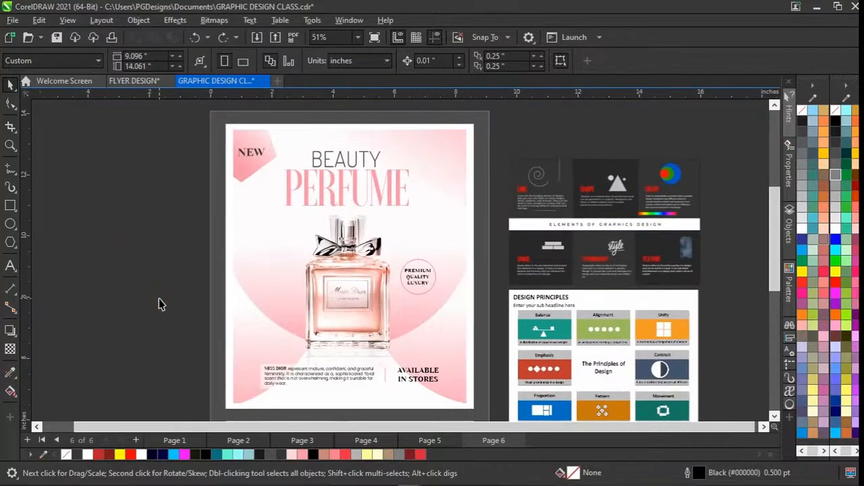
scroll(558, 288, "down", 1)
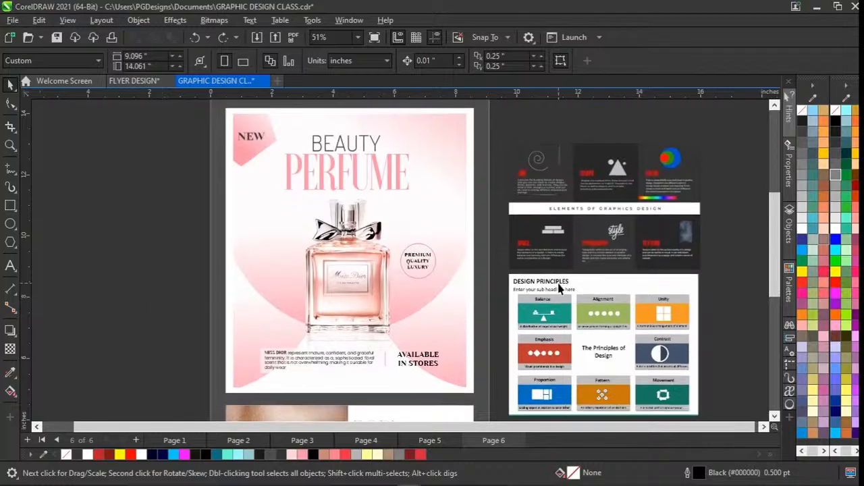
scroll(250, 247, "up", 1)
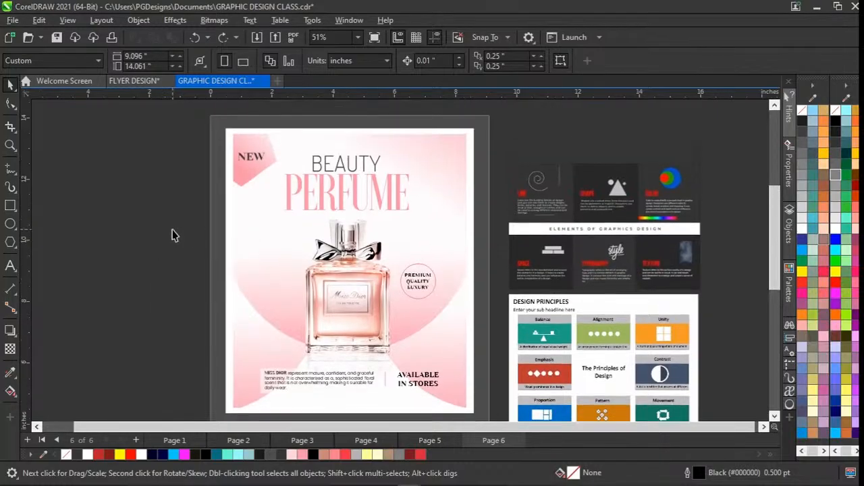
Examine how the heading, bottle and bottom text are arranged on the Beauty Perfume flyer, tracing across and down the layout.
left_click_drag(503, 124, 173, 376)
left_click(168, 376)
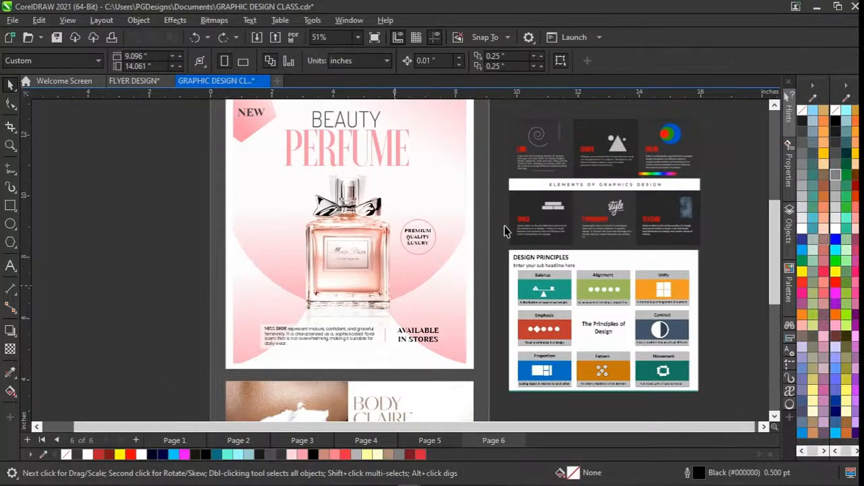
scroll(491, 228, "up", 2)
left_click_drag(511, 151, 372, 276)
scroll(372, 277, "down", 1)
scroll(184, 251, "up", 3)
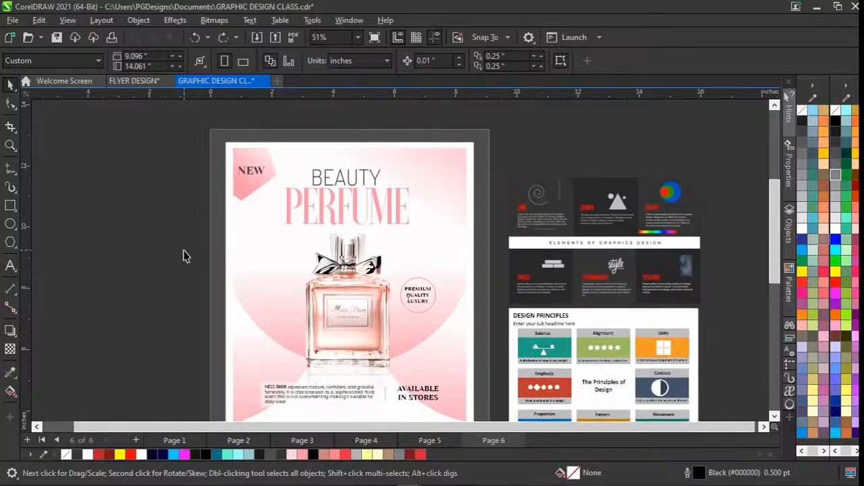
scroll(183, 251, "down", 2)
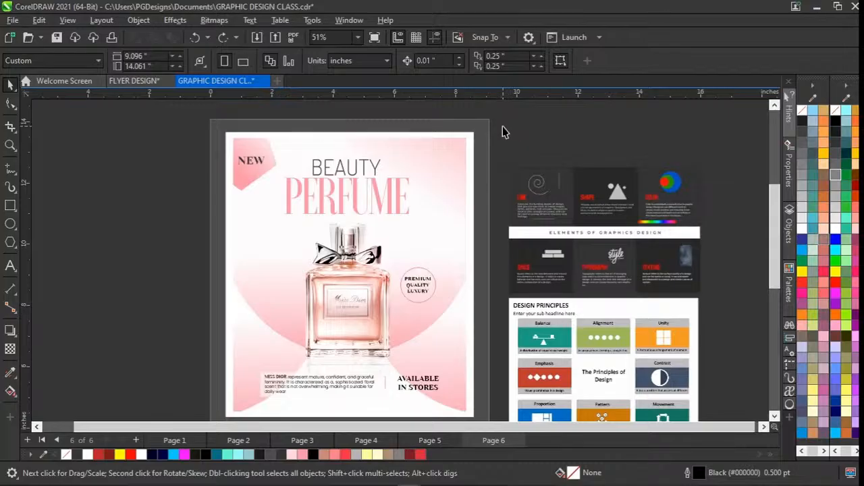
left_click_drag(501, 127, 224, 163)
left_click_drag(191, 126, 193, 318)
scroll(193, 318, "up", 1)
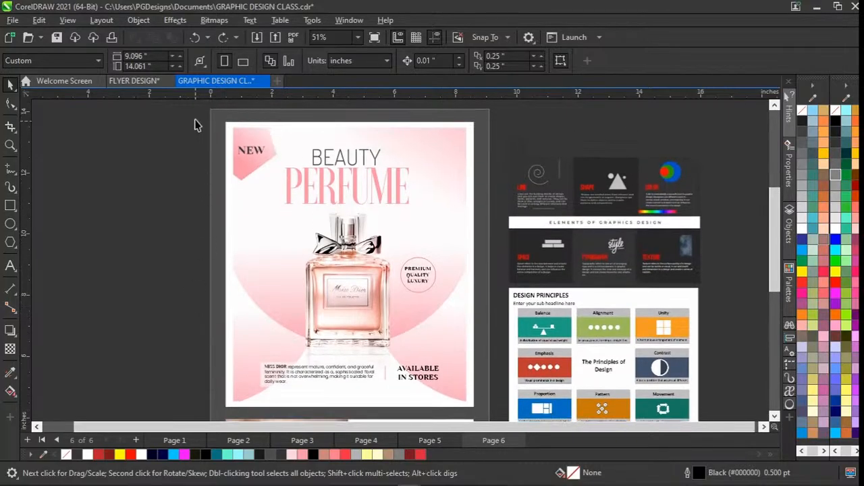
left_click_drag(194, 122, 259, 269)
scroll(258, 269, "up", 1)
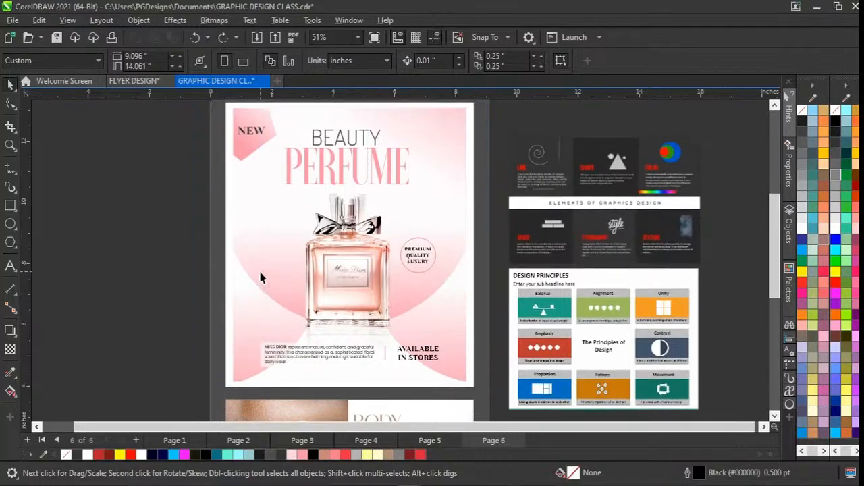
left_click(154, 268)
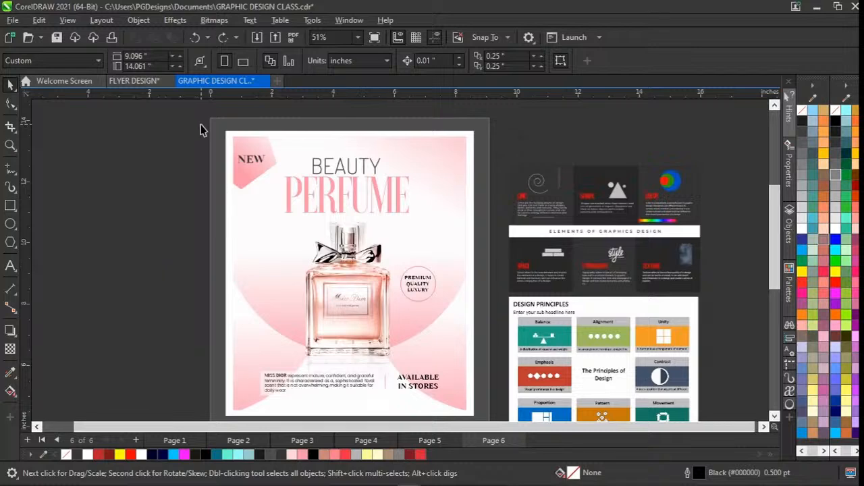
left_click_drag(202, 123, 189, 294)
scroll(189, 295, "up", 2)
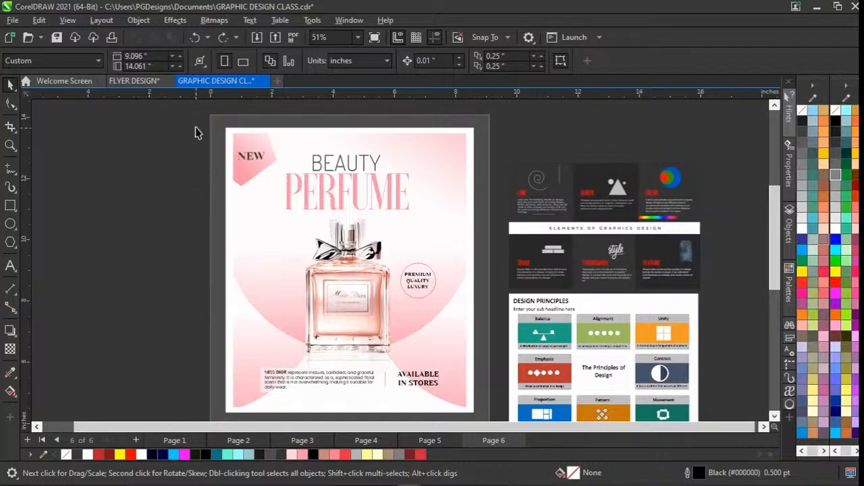
Enlarge the two-line BEAUTY PERFUME heading to about 4.836 × 2.15 in and move it down over the bottle, to about X 3.515, Y 10.586 in.
left_click(315, 164)
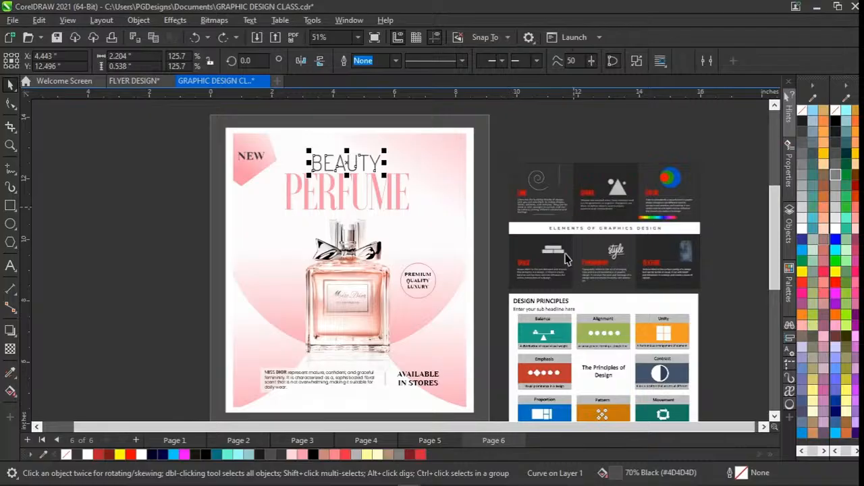
left_click(510, 142)
left_click_drag(502, 138, 470, 302)
left_click_drag(487, 133, 279, 213)
left_click_drag(413, 216, 437, 226)
left_click_drag(365, 197, 320, 233)
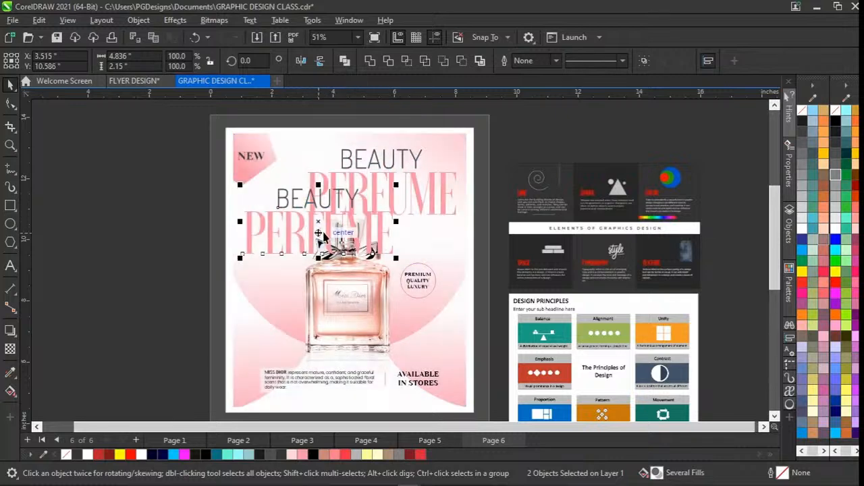
Undo the move and enlargement of the BEAUTY PERFUME heading and clear the selection.
key("ctrl+z")
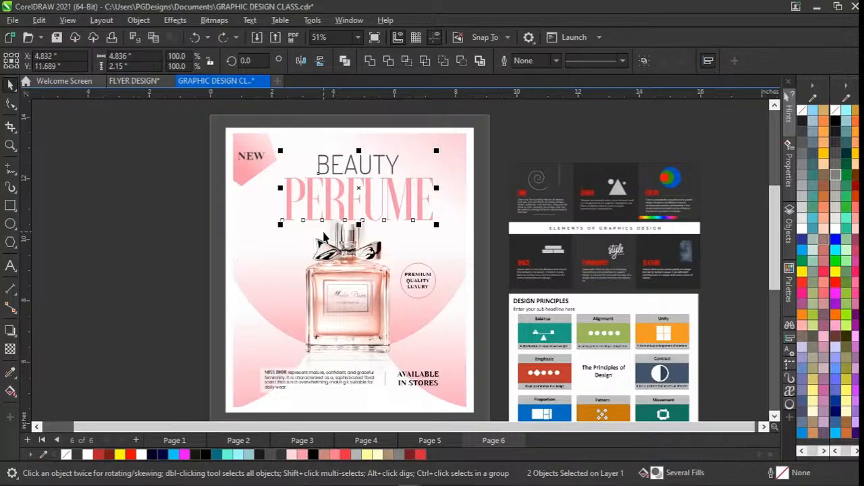
key("ctrl+z")
left_click(174, 239)
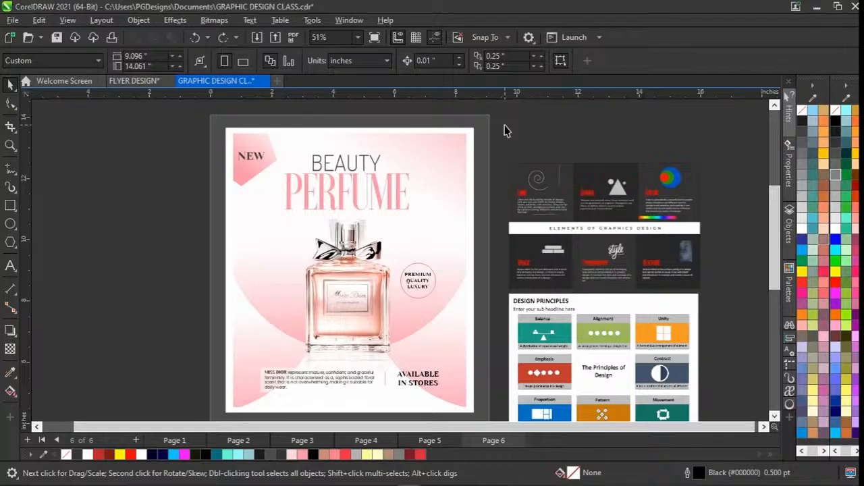
Select the word BEAUTY, the complete two-line heading and the flyer's background panel in turn to examine the separate elements.
left_click(351, 174)
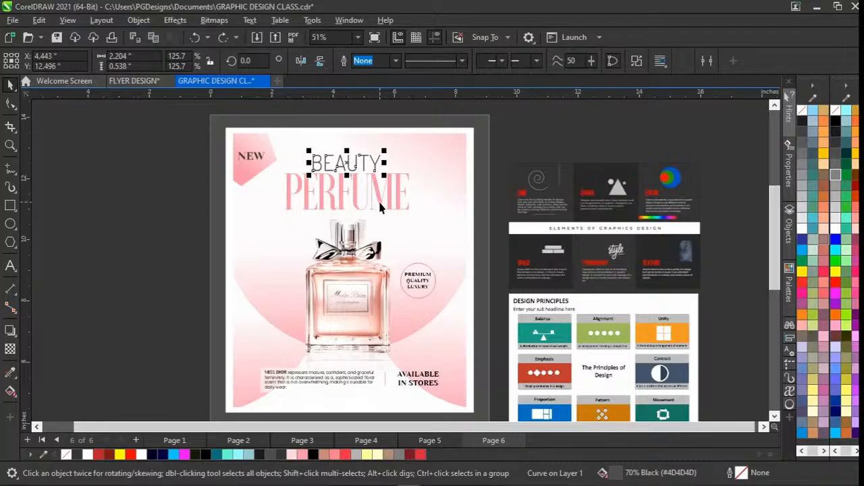
scroll(380, 208, "down", 1)
left_click_drag(500, 130, 251, 228)
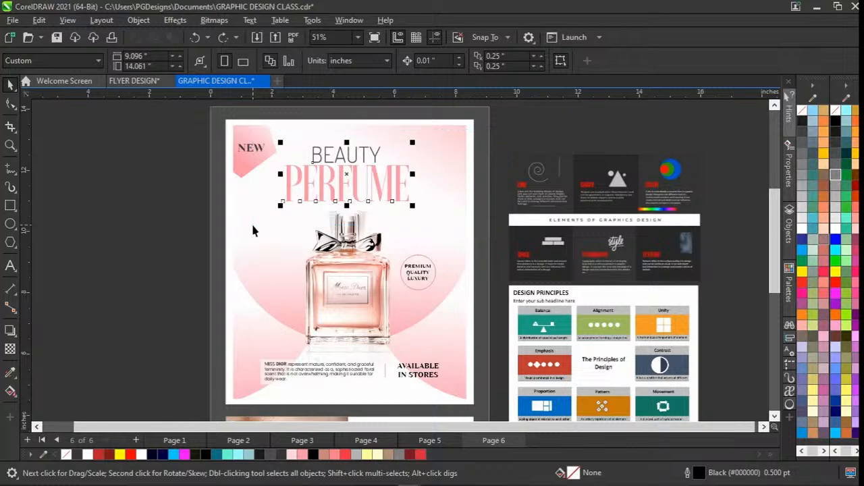
left_click(164, 241)
left_click(348, 270)
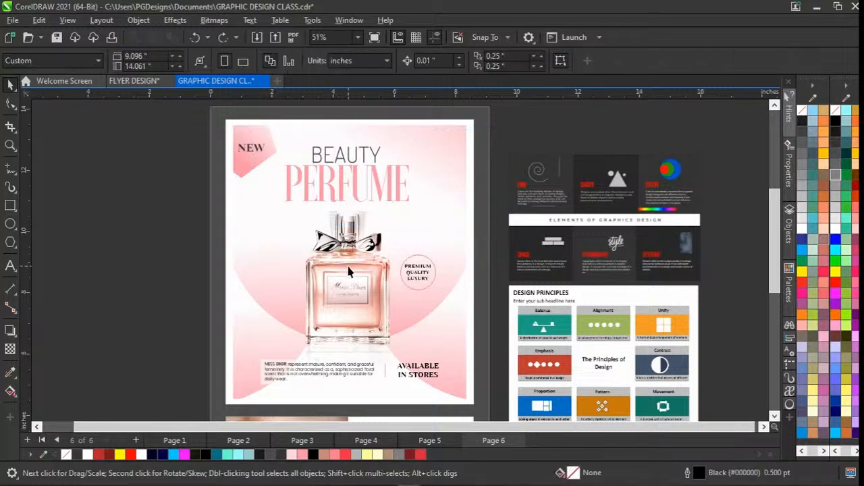
left_click(188, 270)
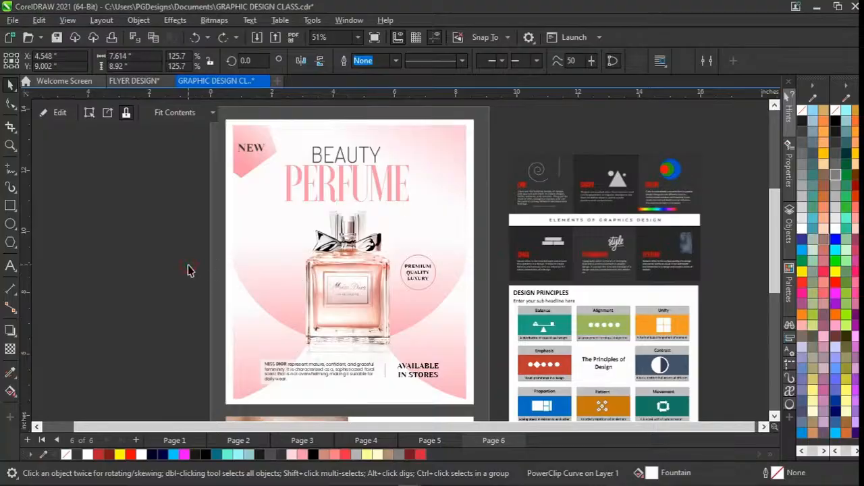
Compare the perfume flyer's background with the Elements of Graphics Design chart and the grey backdrop, selecting each in turn.
left_click(330, 284)
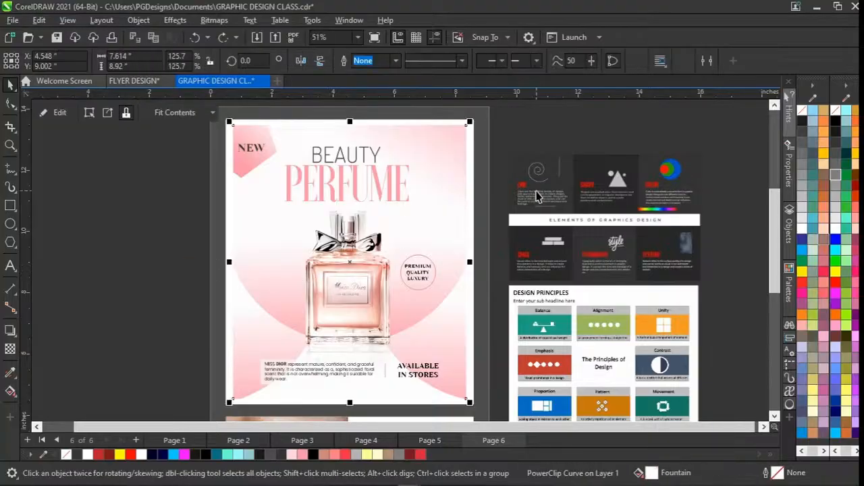
left_click_drag(503, 142, 716, 356)
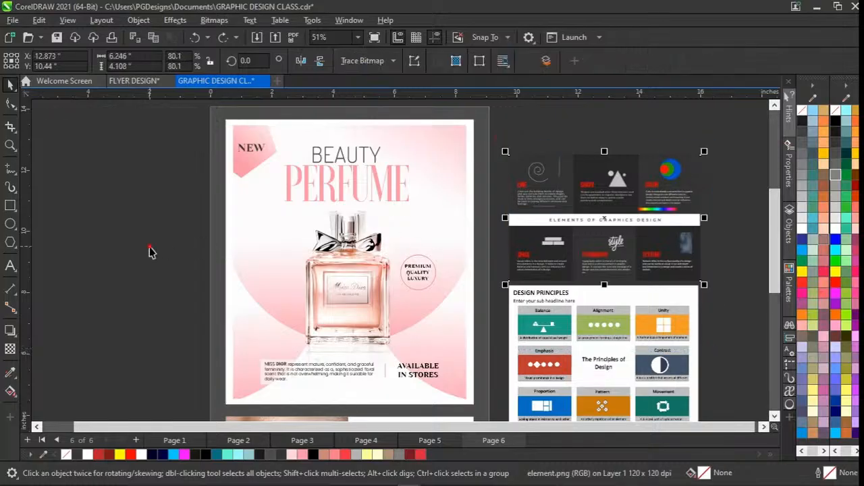
scroll(281, 261, "down", 1)
scroll(281, 261, "up", 2)
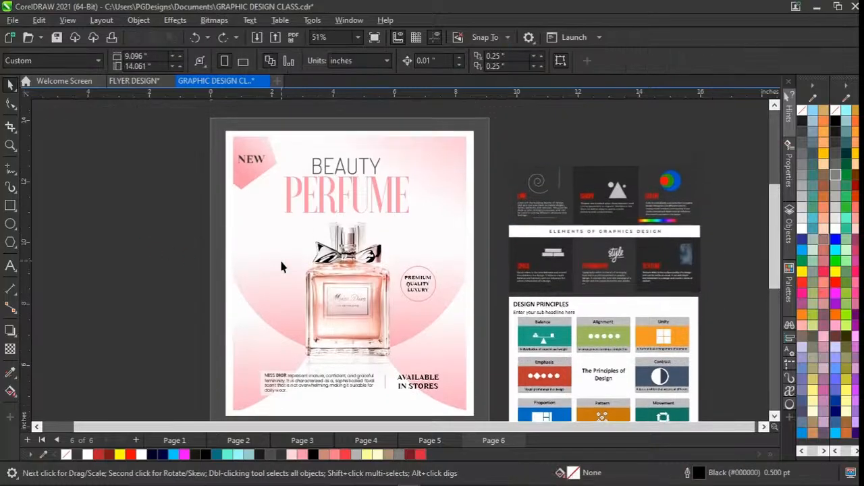
scroll(281, 261, "down", 1)
scroll(281, 261, "up", 1)
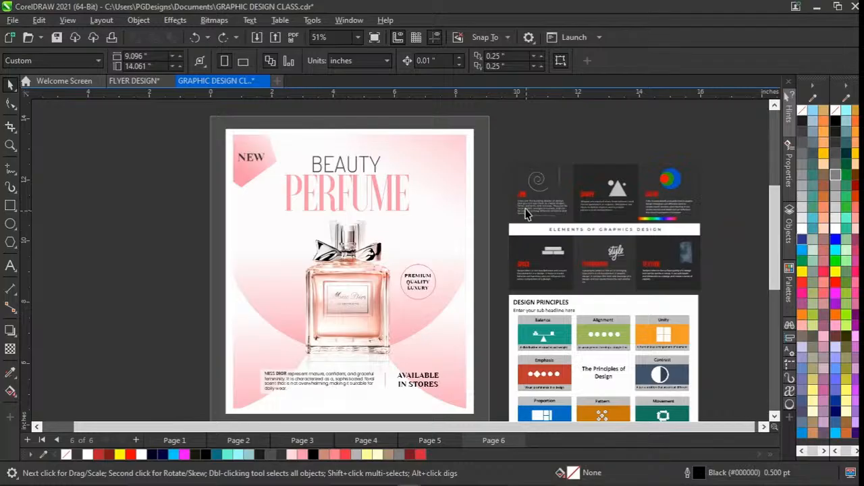
left_click(487, 162)
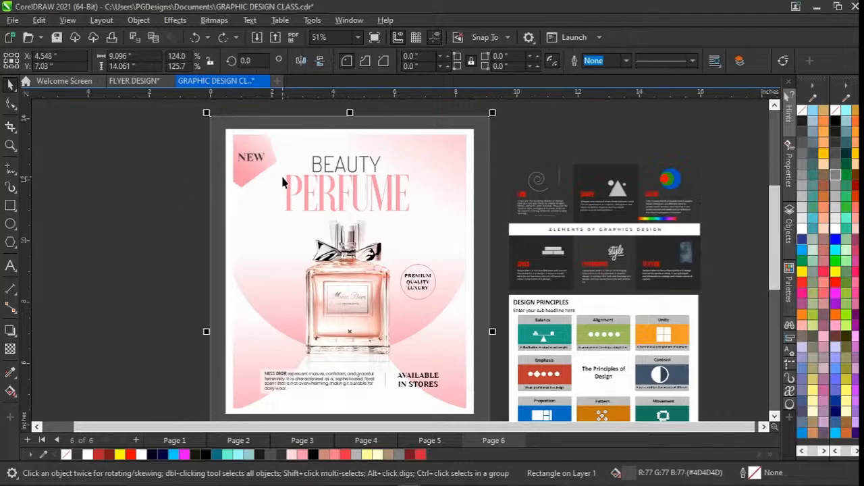
left_click(170, 194)
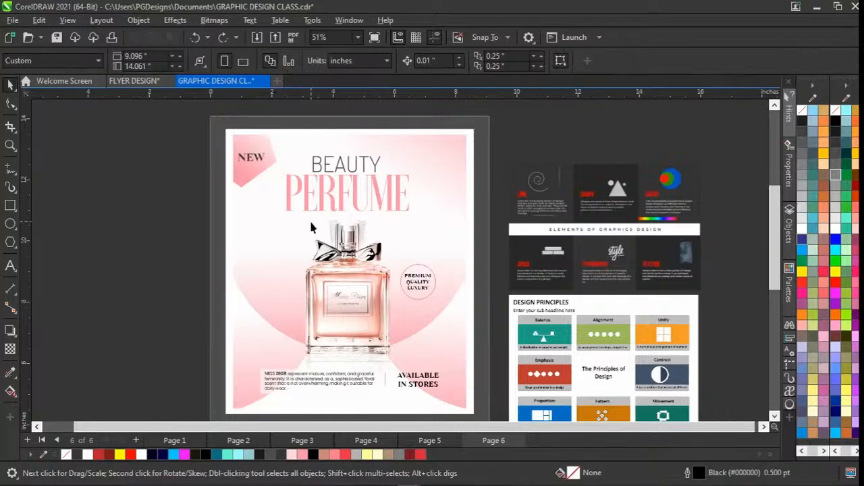
scroll(310, 228, "down", 3)
scroll(295, 227, "up", 3)
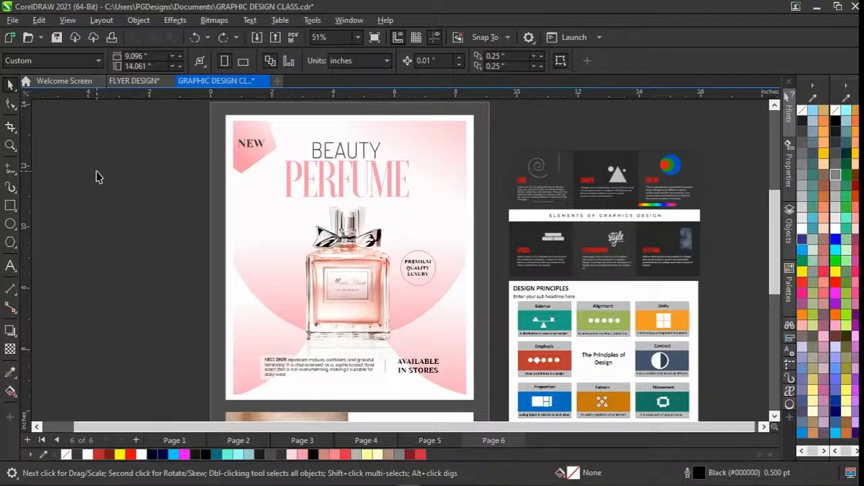
scroll(96, 177, "up", 1)
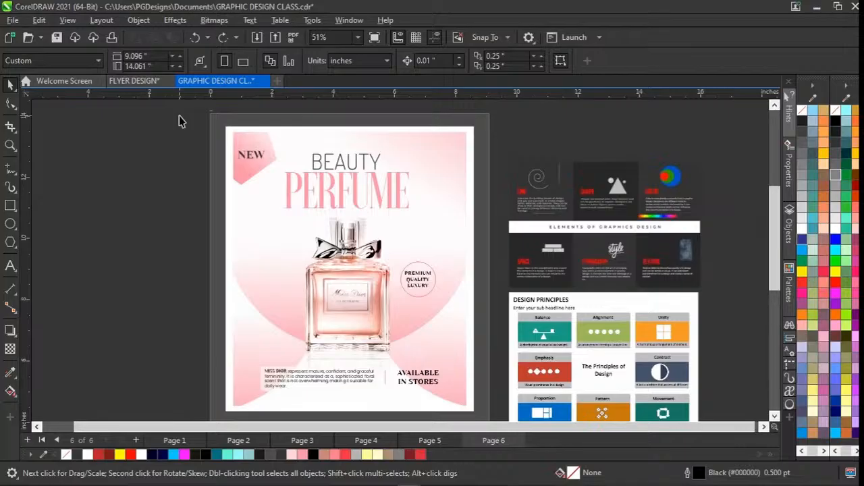
left_click(12, 20)
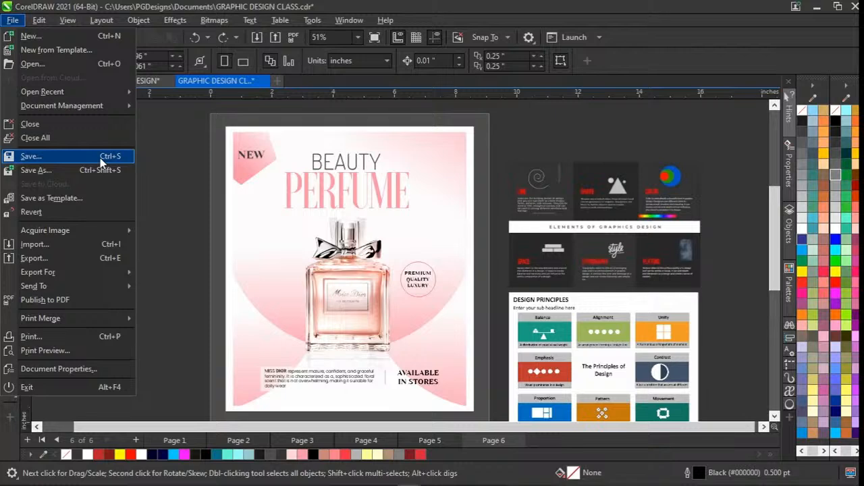
left_click(168, 190)
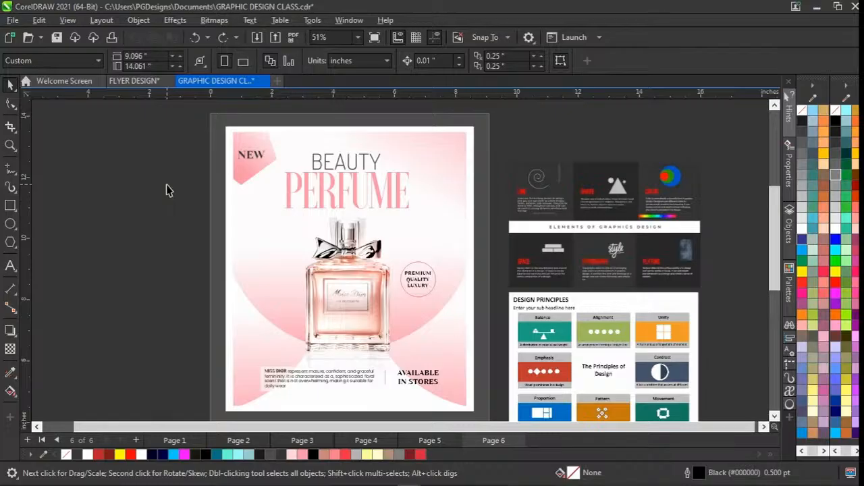
scroll(166, 185, "down", 3)
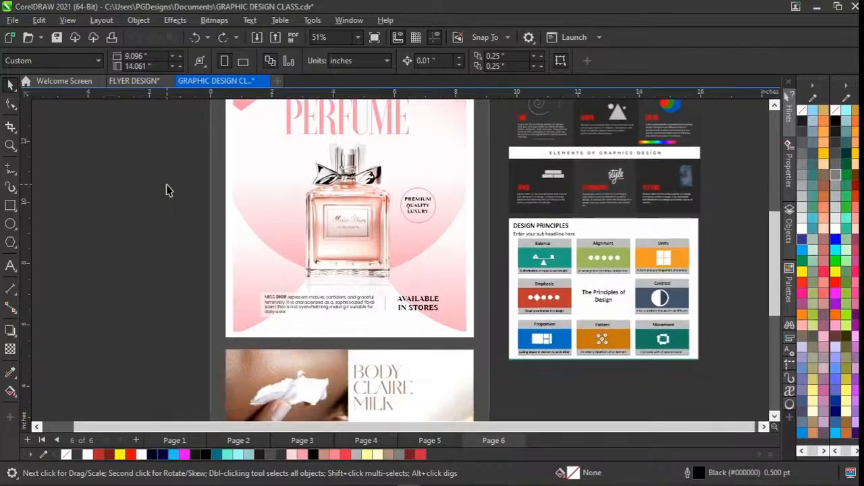
scroll(166, 185, "up", 5)
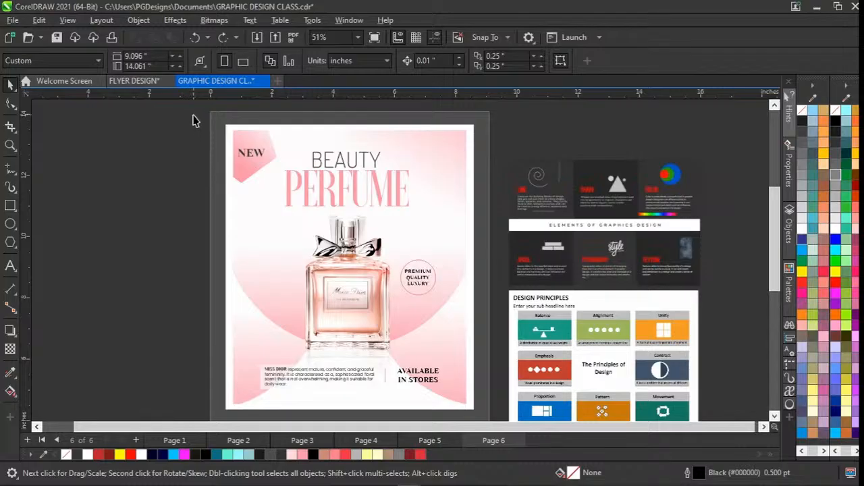
left_click_drag(193, 115, 202, 191)
left_click_drag(193, 116, 151, 204)
Examine the Elements of Graphics Design chart beside the perfume flyer by selecting it repeatedly, and clear the selection.
left_click(608, 214)
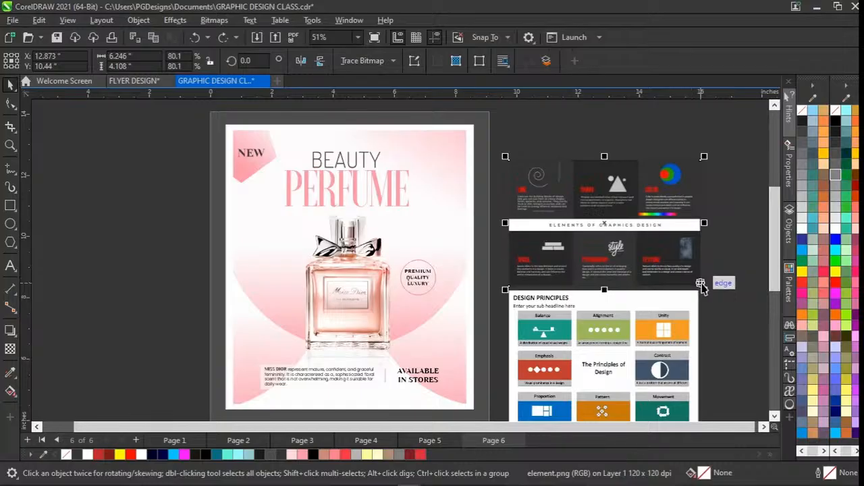
left_click(714, 282)
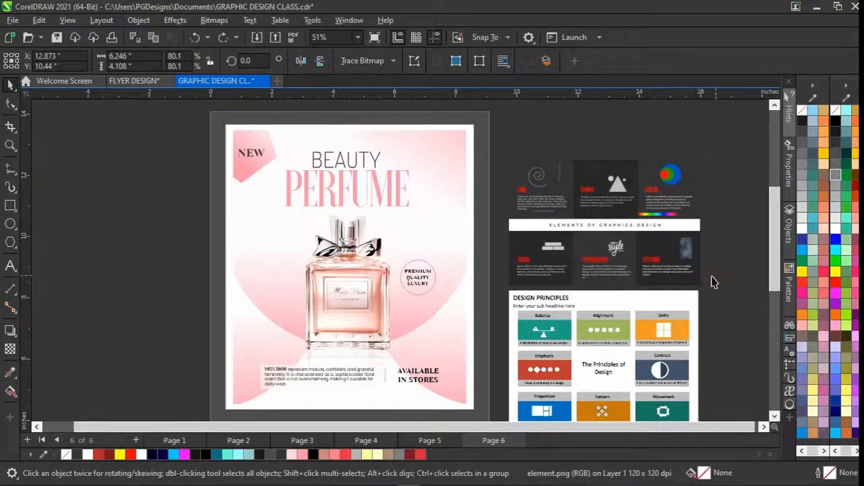
left_click(651, 270)
left_click(497, 324)
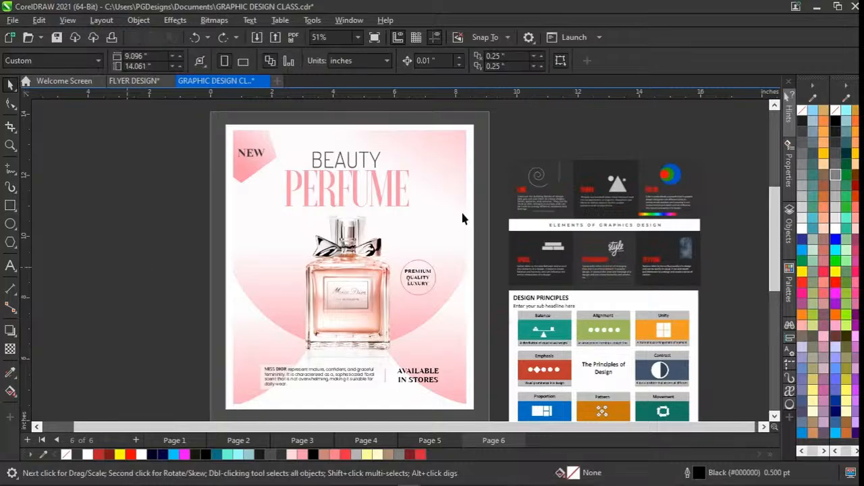
left_click(576, 204)
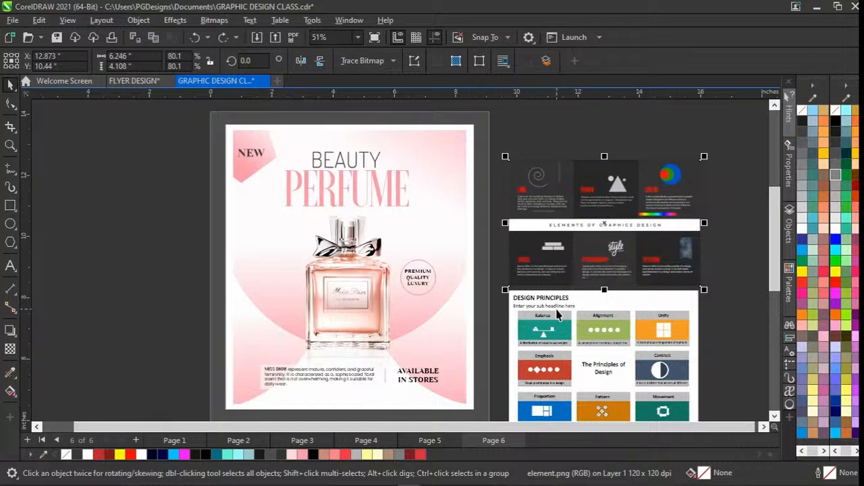
left_click(578, 127)
left_click(628, 177)
left_click(656, 142)
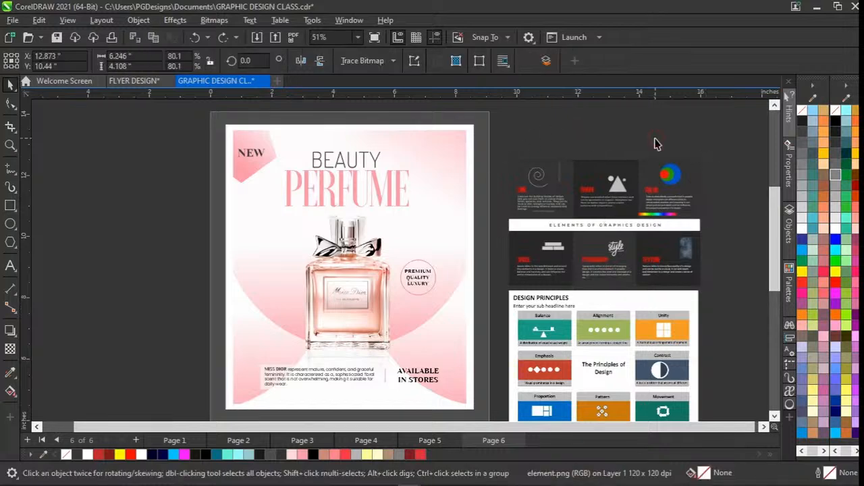
left_click(607, 200)
left_click(169, 204)
scroll(167, 199, "down", 1)
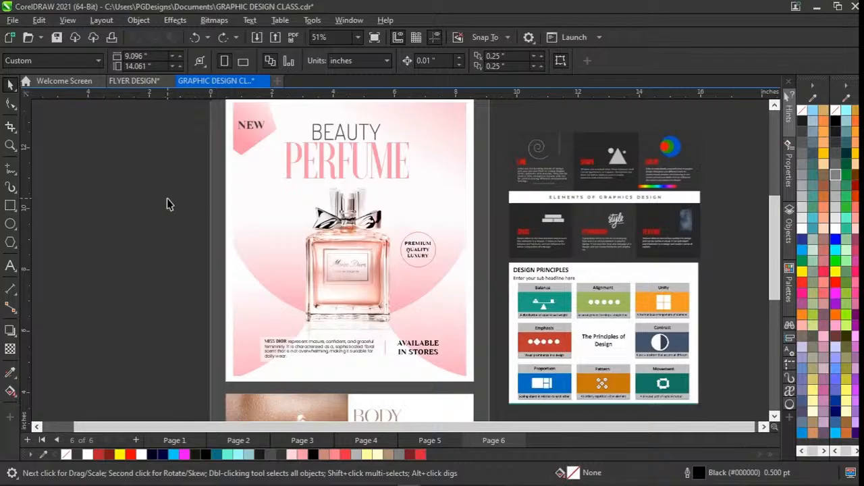
scroll(167, 199, "up", 1)
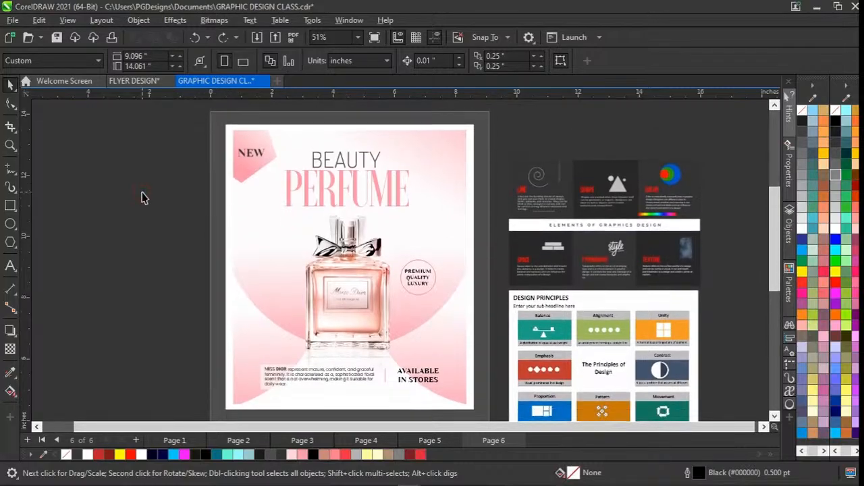